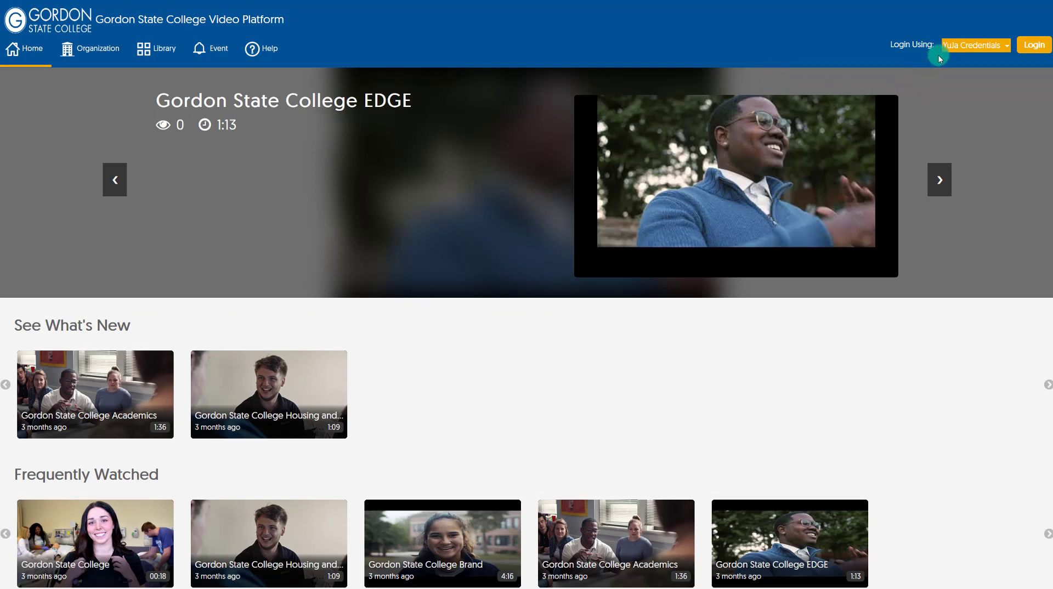
- Log in to YuJa by choosing Gordon State College Single-Sign-On as the login method
left_click(955, 49)
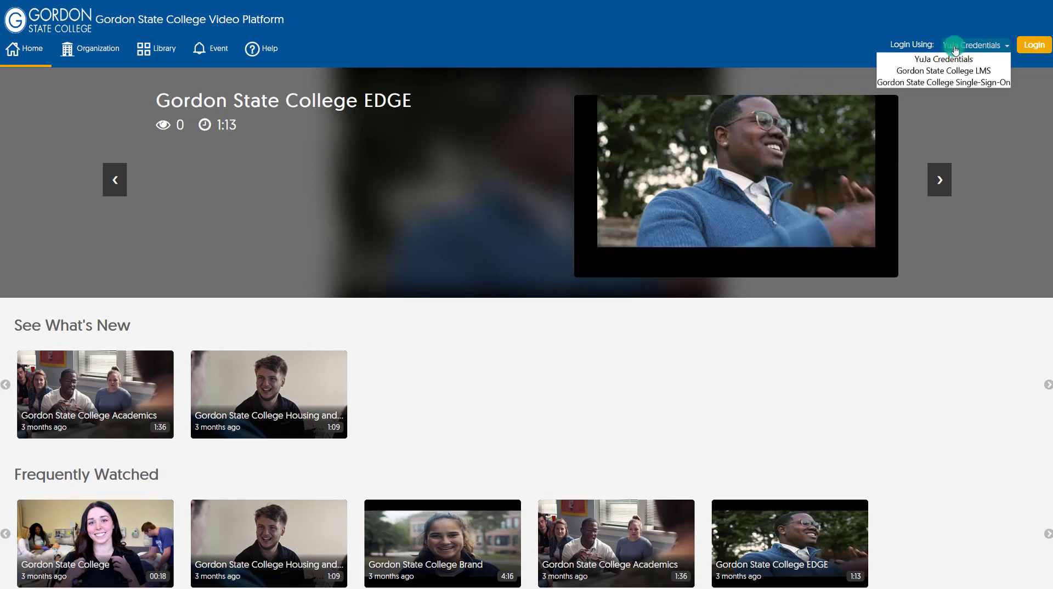
left_click(943, 84)
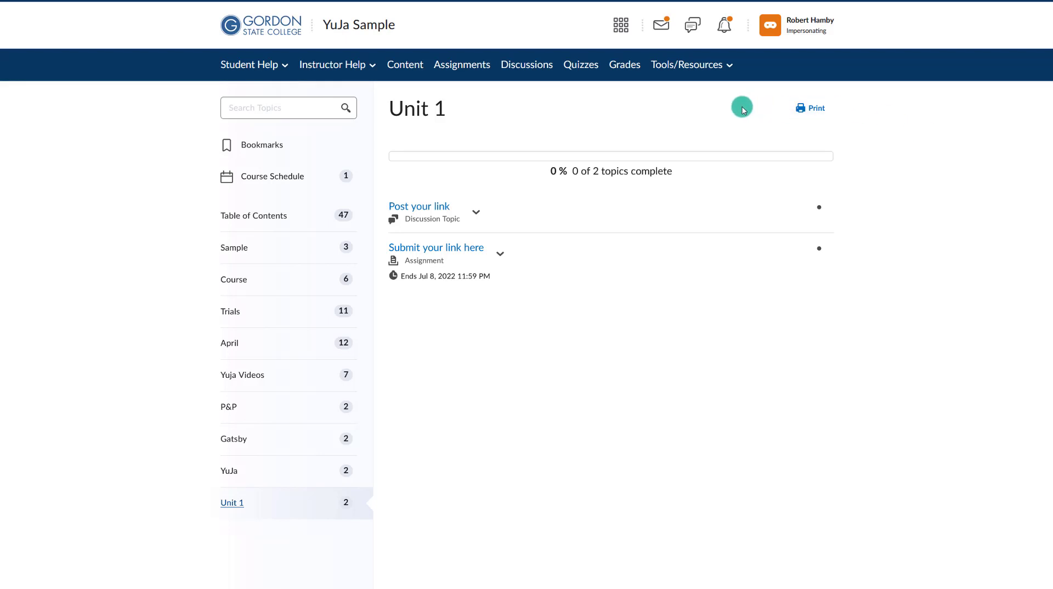
- Open Yuja Media Library from the course's Tools/Resources menu
left_click(686, 65)
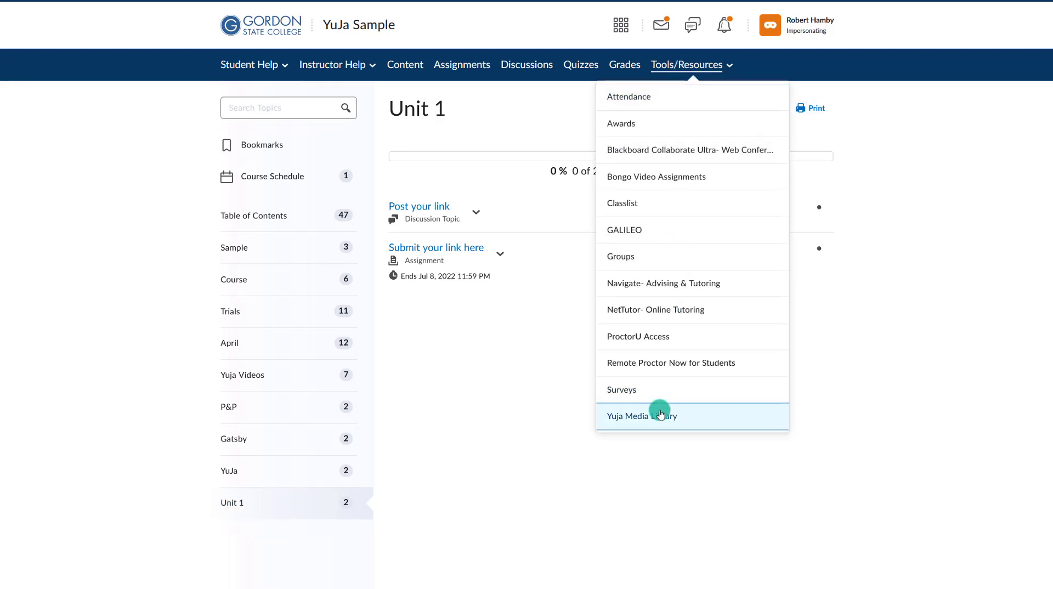
left_click(661, 416)
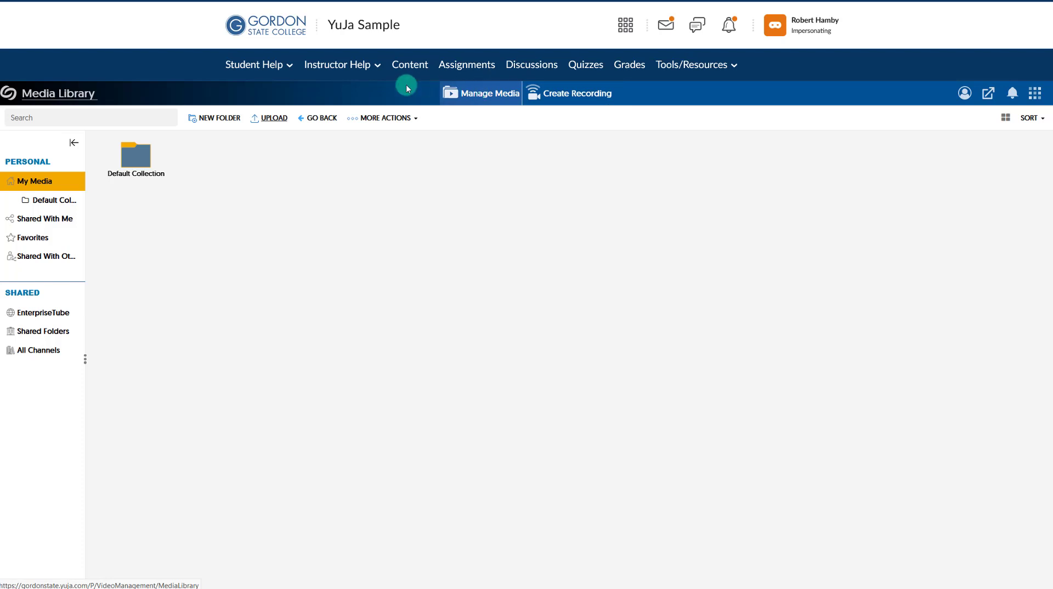
- Upload the d2lroles video through UPLOAD, refreshing My Media and reopening Add Media
left_click(274, 118)
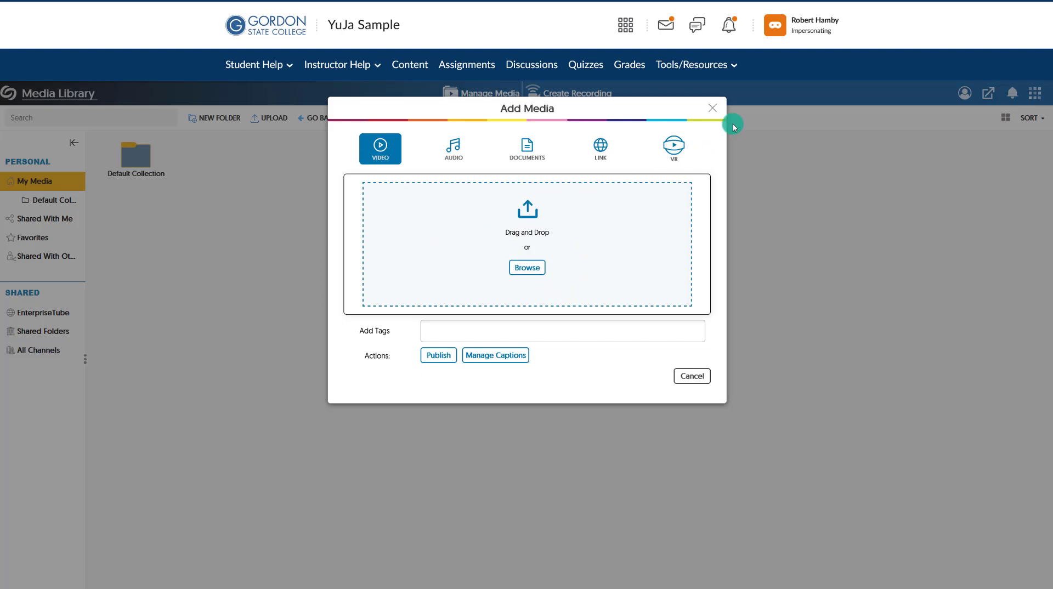
left_click(712, 107)
left_click(508, 97)
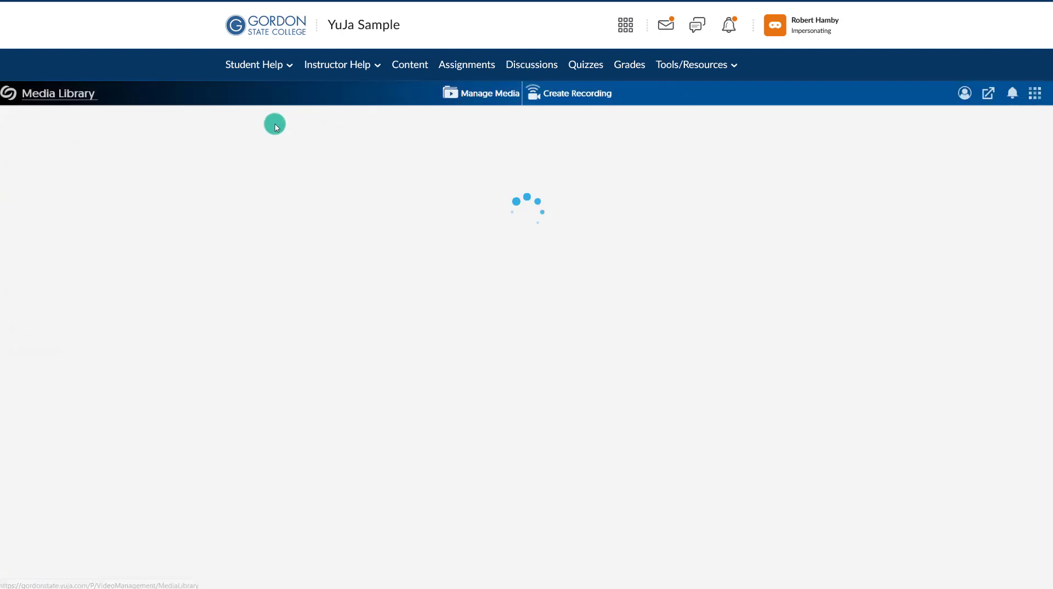
left_click(262, 118)
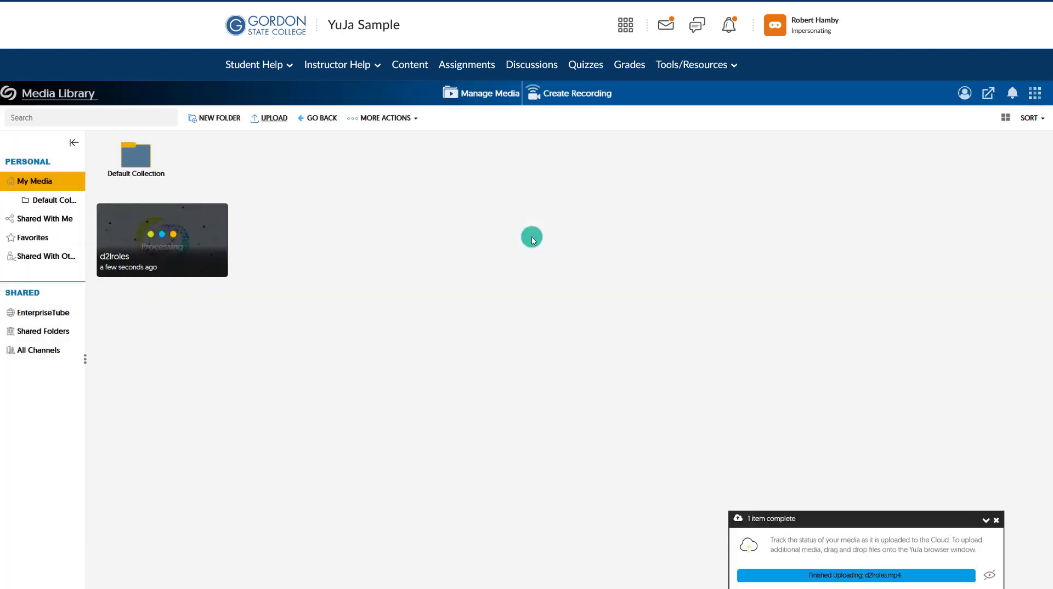
mouse_move(193, 239)
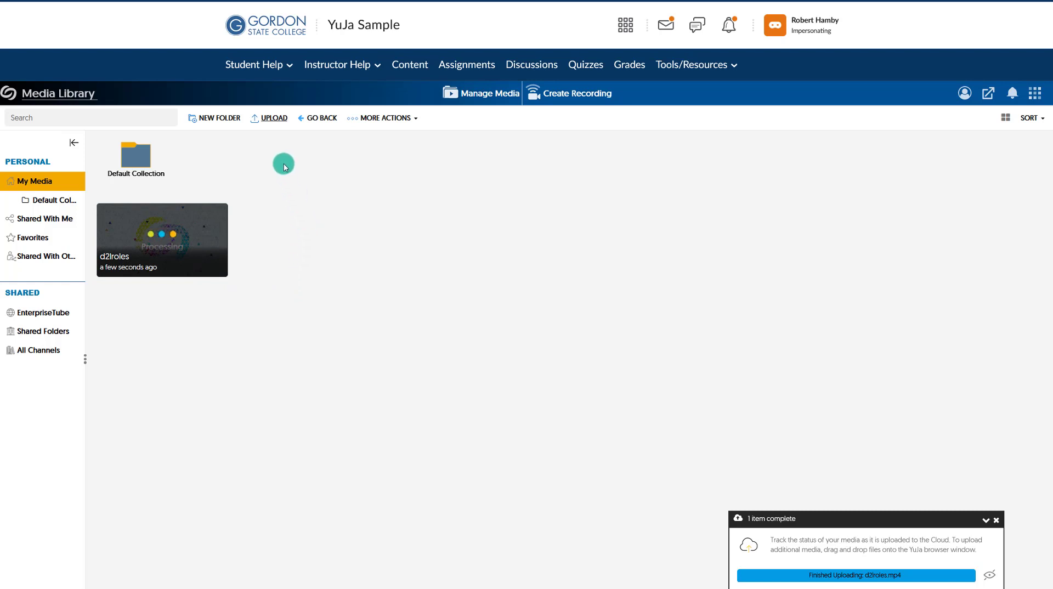
left_click(269, 122)
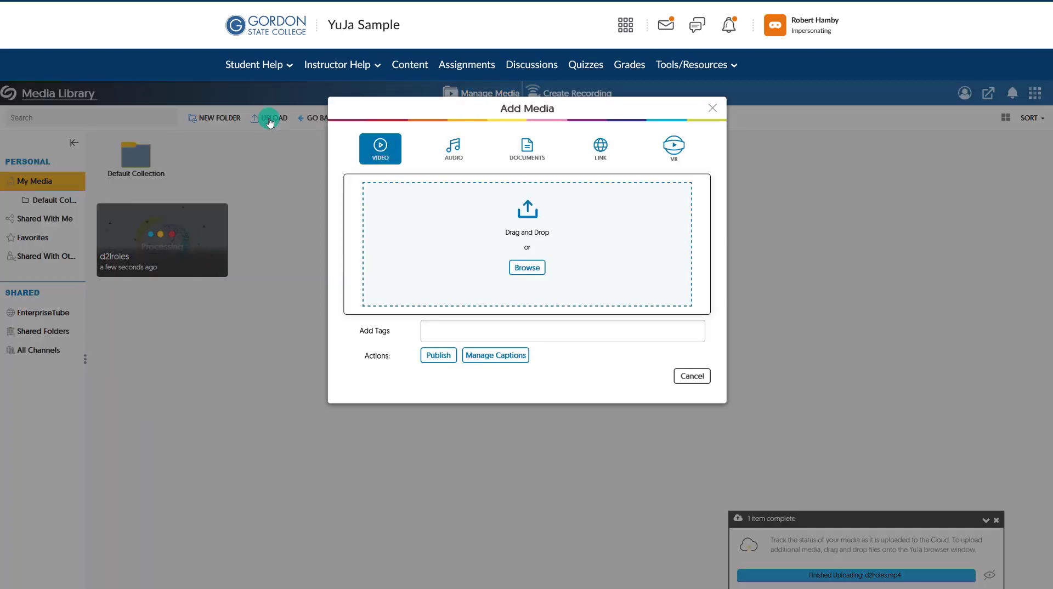
- Browse the Audio, Documents and Link upload tabs, close Add Media, and choose NEW FOLDER
left_click(455, 161)
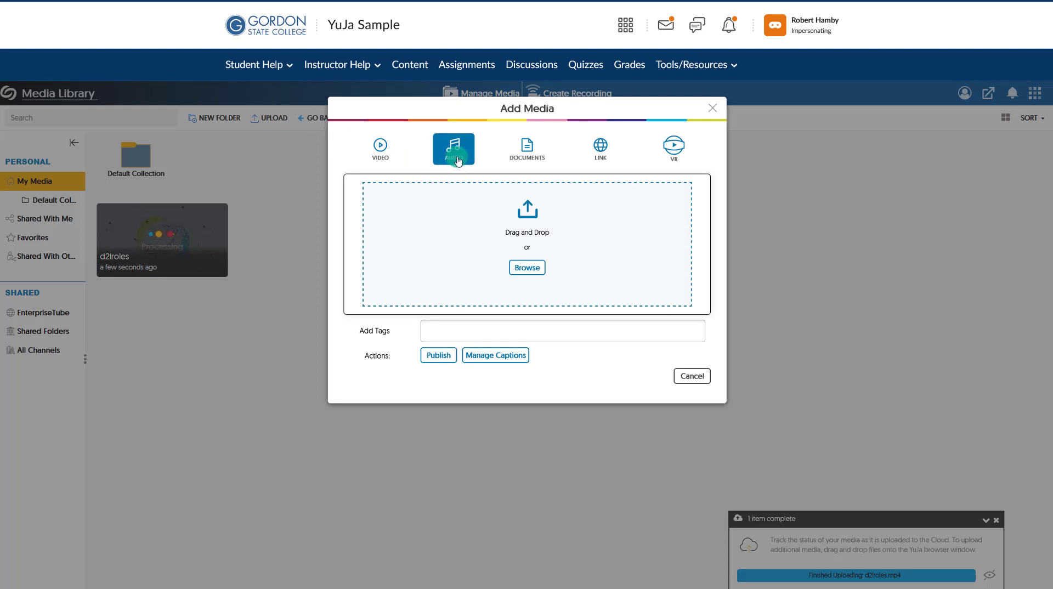
left_click(527, 162)
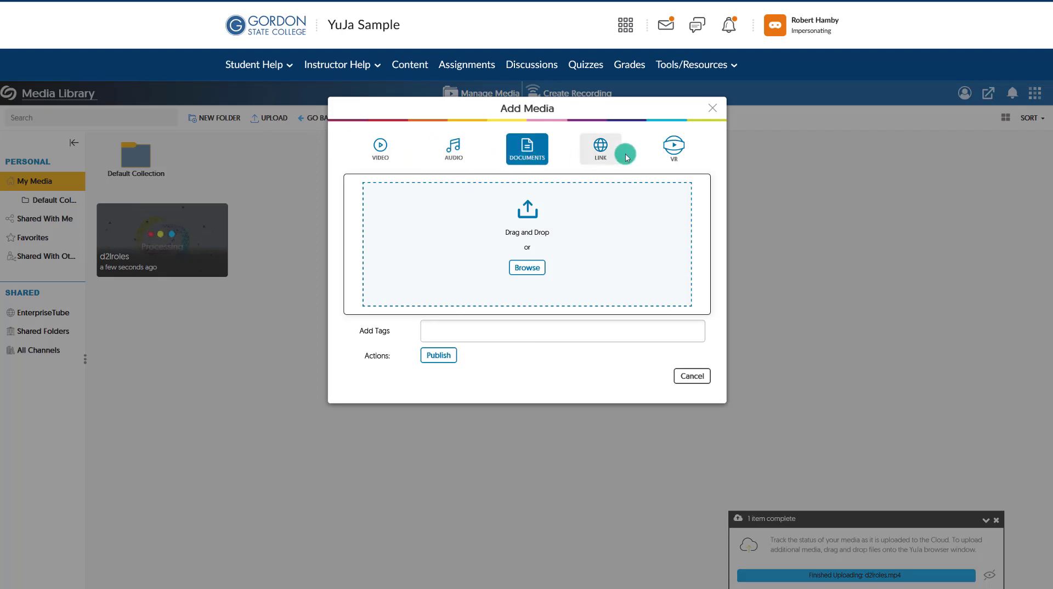
left_click(609, 160)
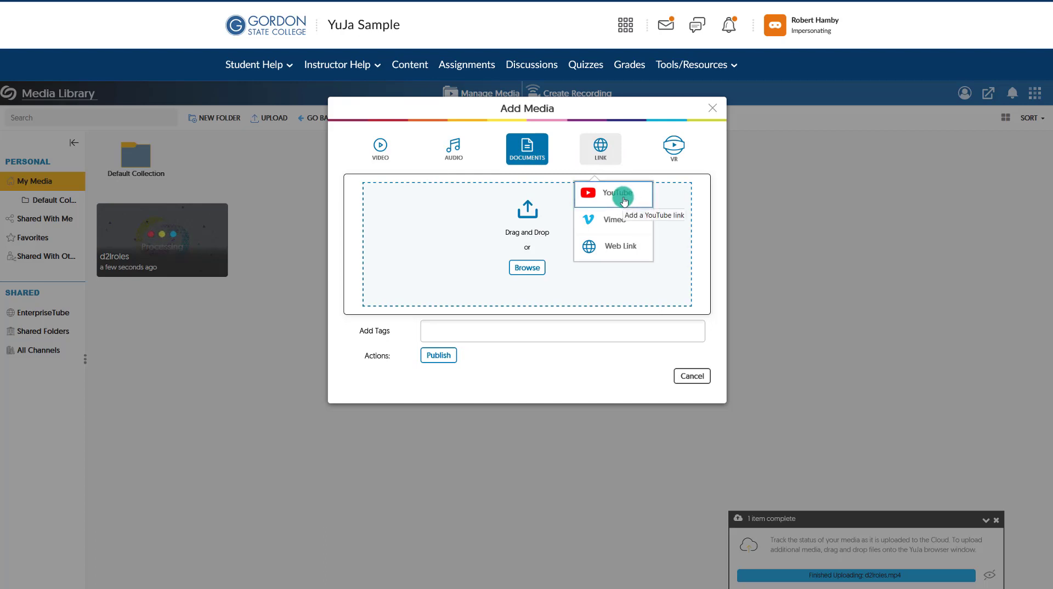
left_click(623, 201)
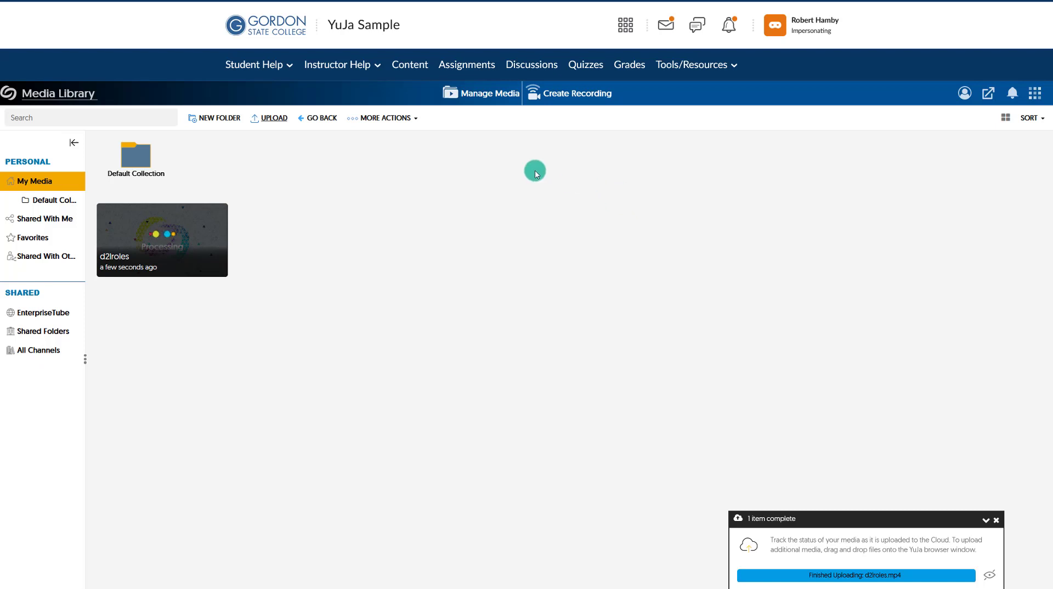
left_click(212, 124)
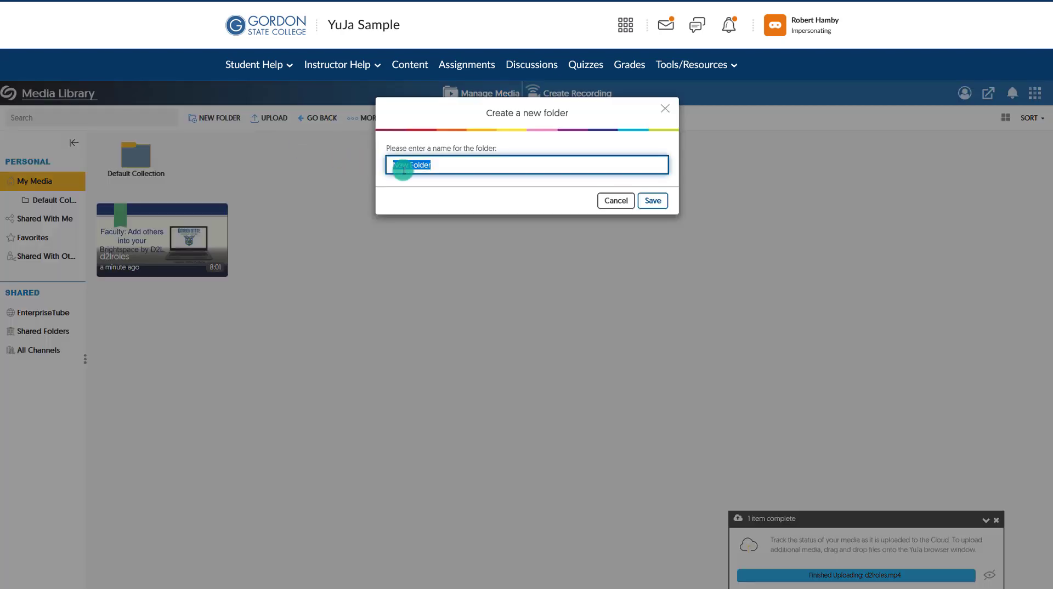
- Name the new folder 'Class 1' and save it
left_click_drag(447, 163, 385, 163)
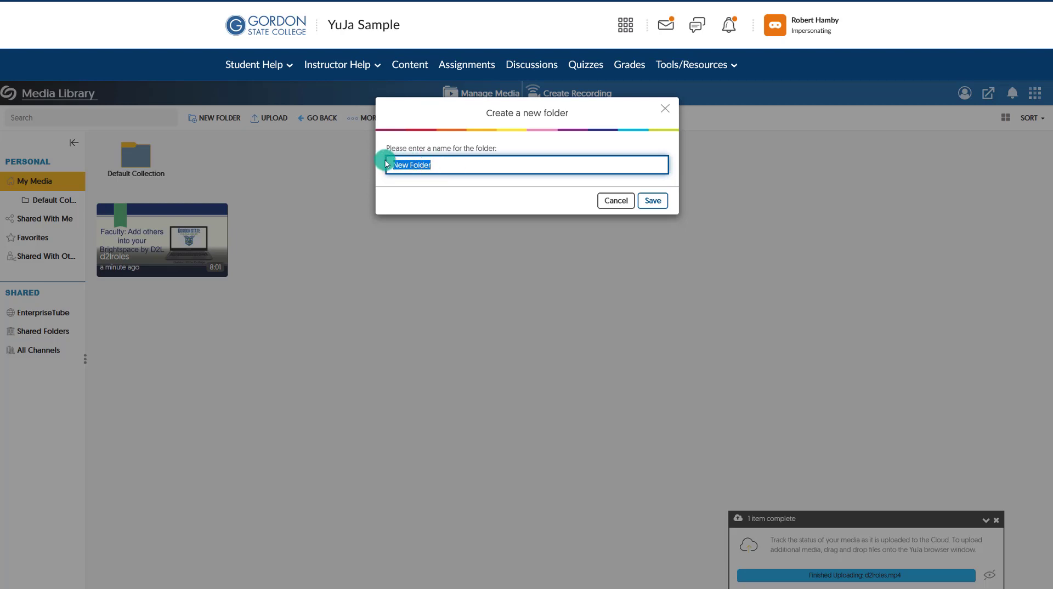
type("Class 1")
left_click(652, 200)
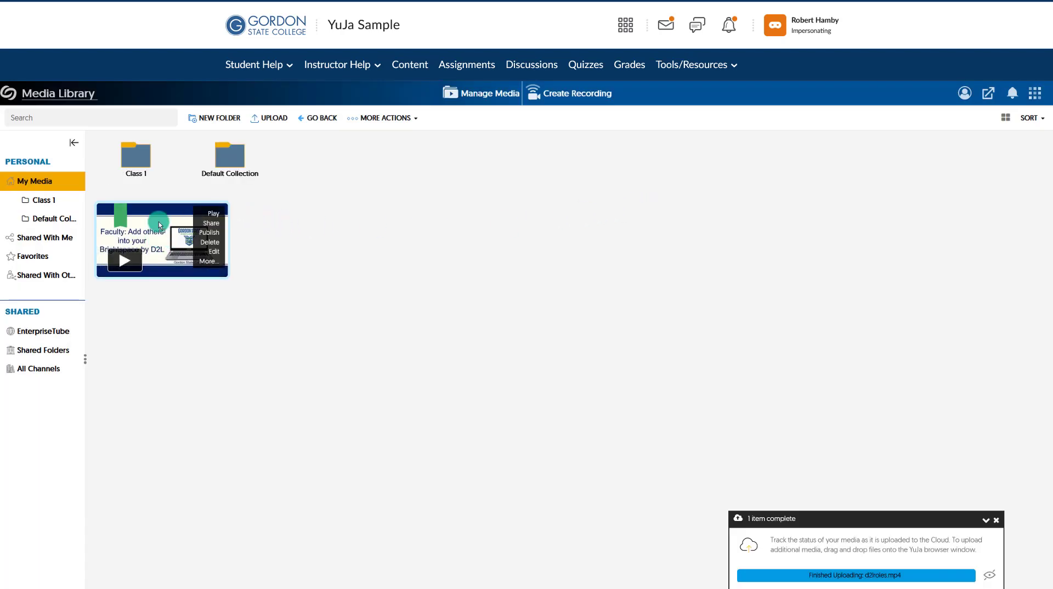
- Drag the d2lroles video into the Class 1 folder and open the folder
left_click_drag(142, 172, 138, 164)
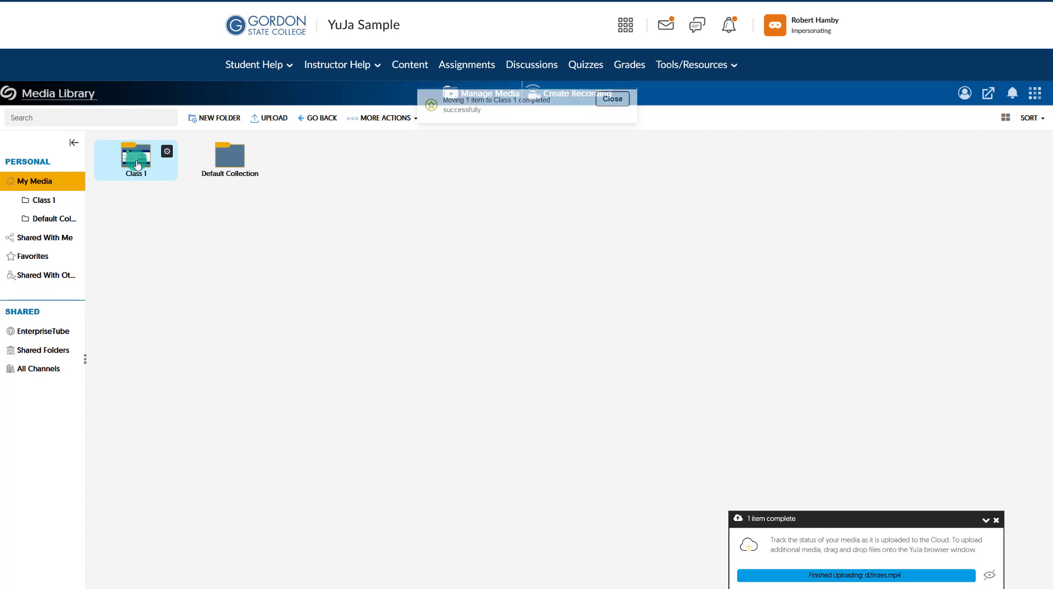
double_click(137, 165)
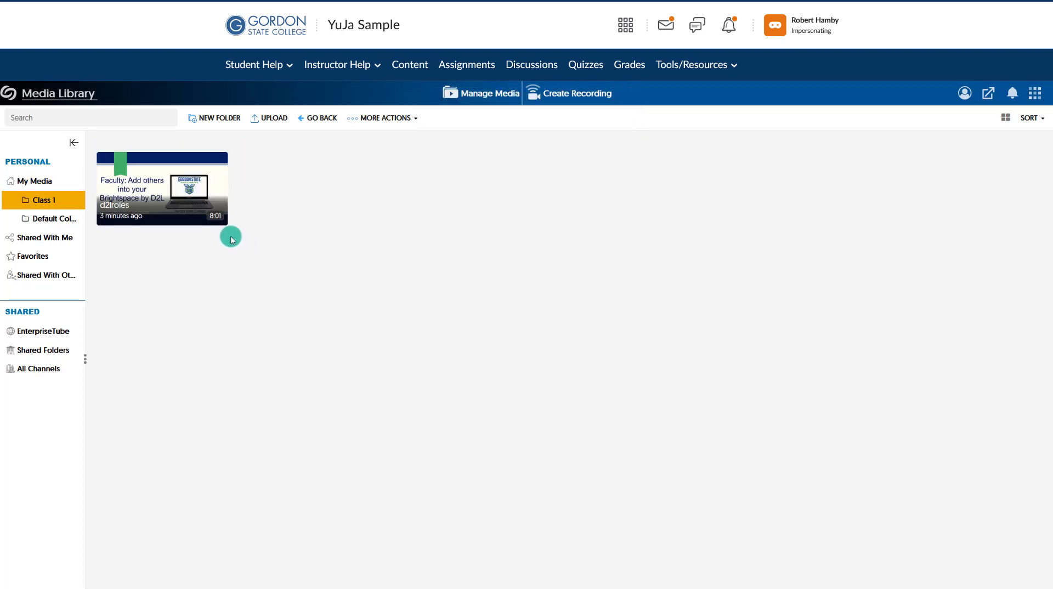
mouse_move(217, 181)
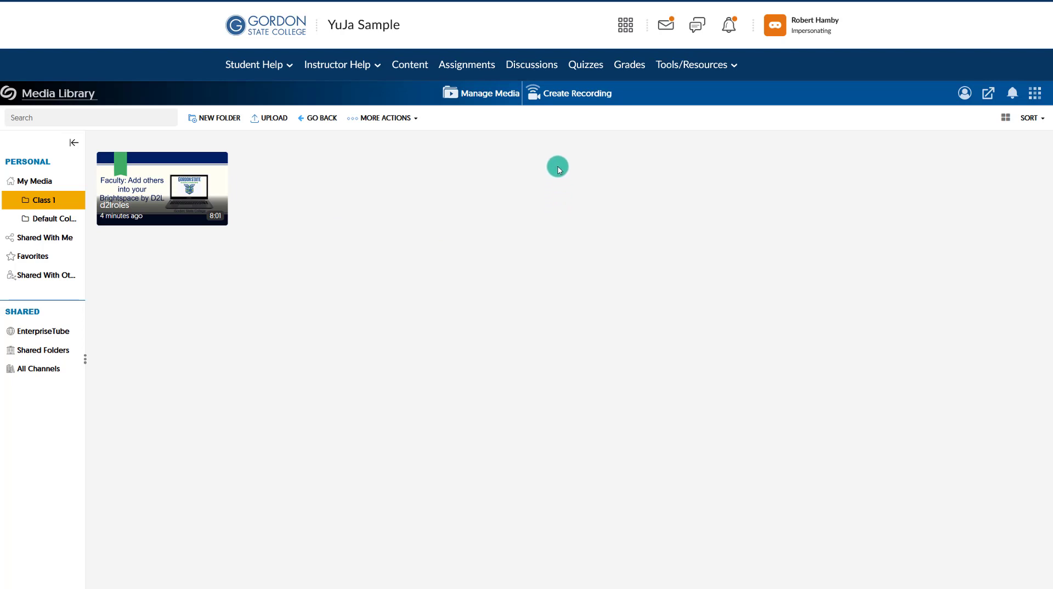
left_click(546, 101)
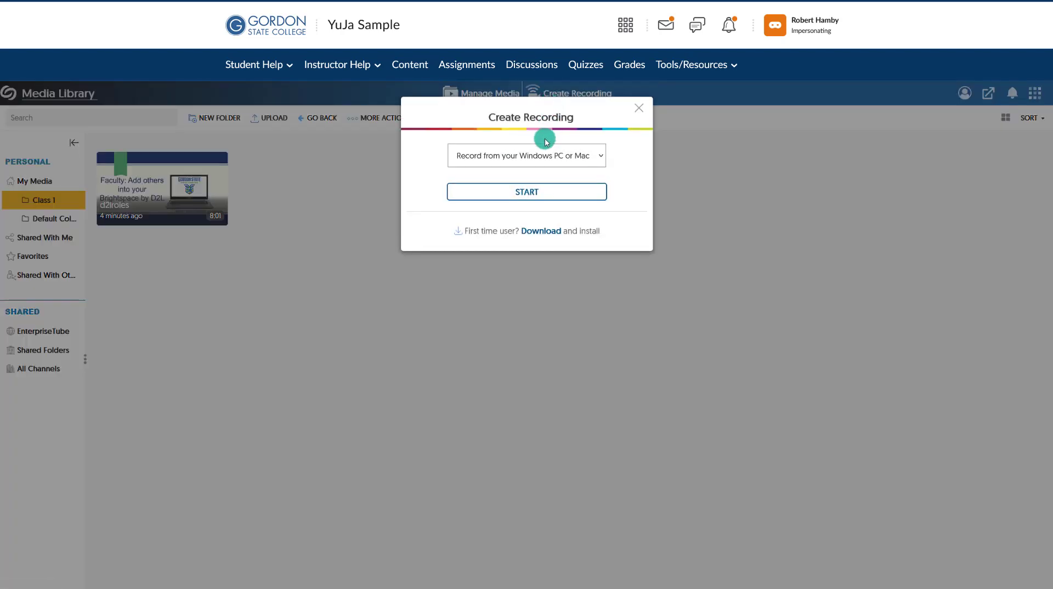
- Choose Record with Browser Capture Studio, title it 'My Presentation', and START
left_click(537, 155)
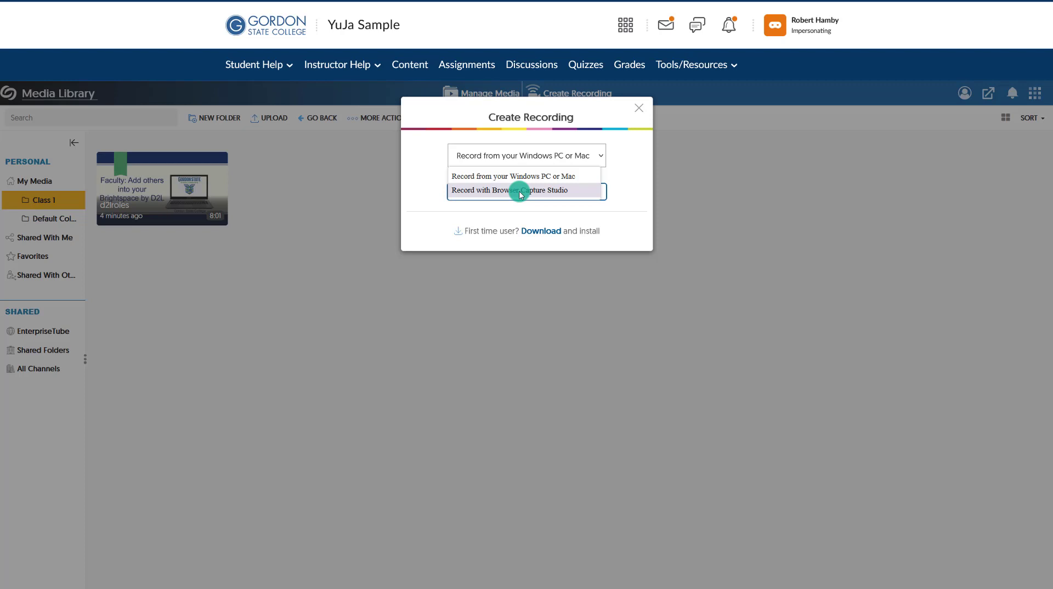
left_click(518, 191)
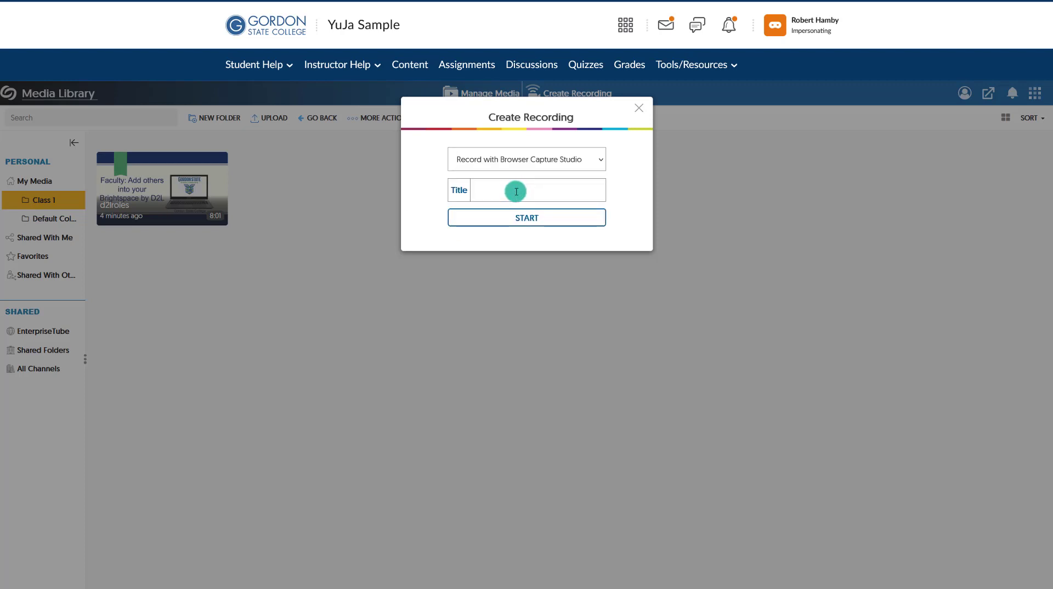
left_click(516, 192)
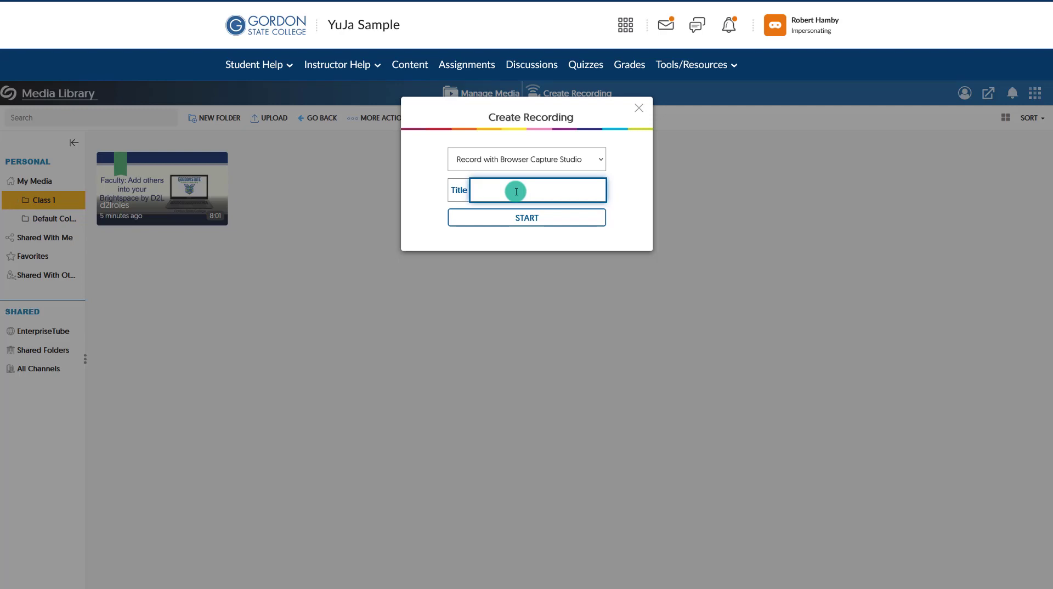
type("My Presentation")
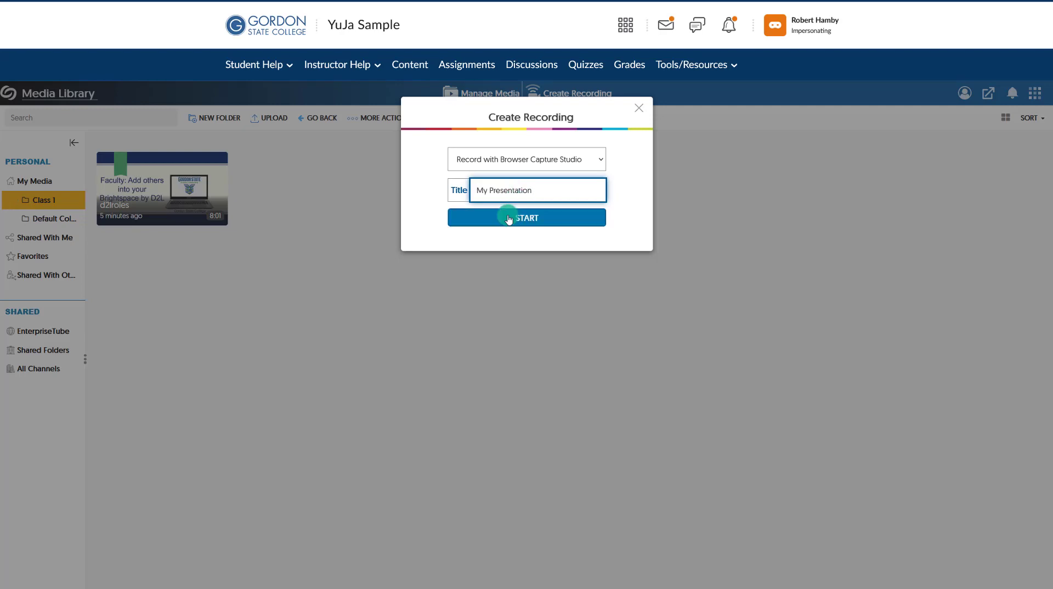
left_click(509, 219)
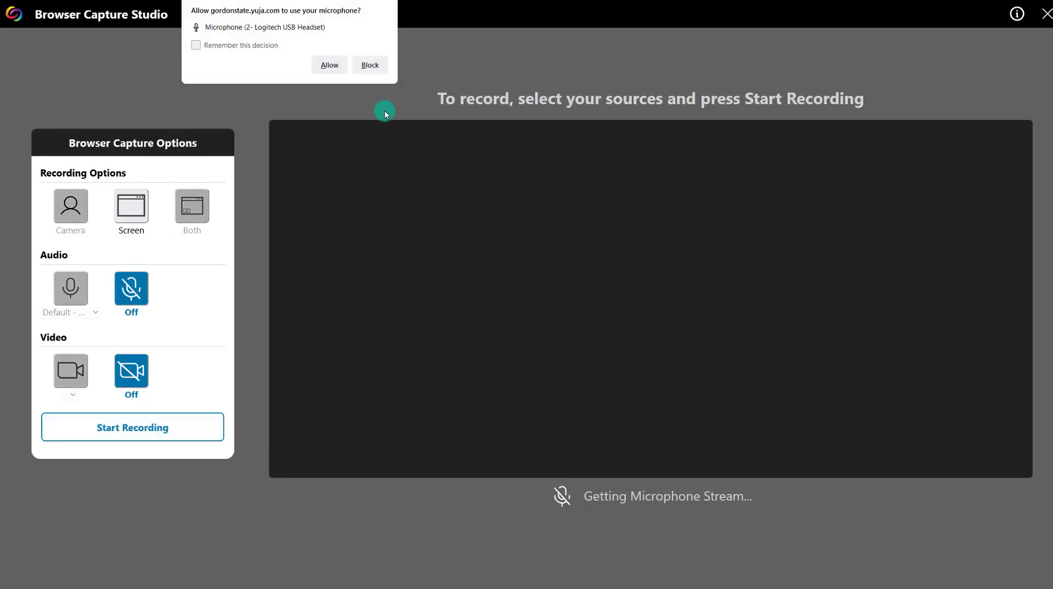
- Allow microphone access and pick Screen as the recording source
left_click(330, 65)
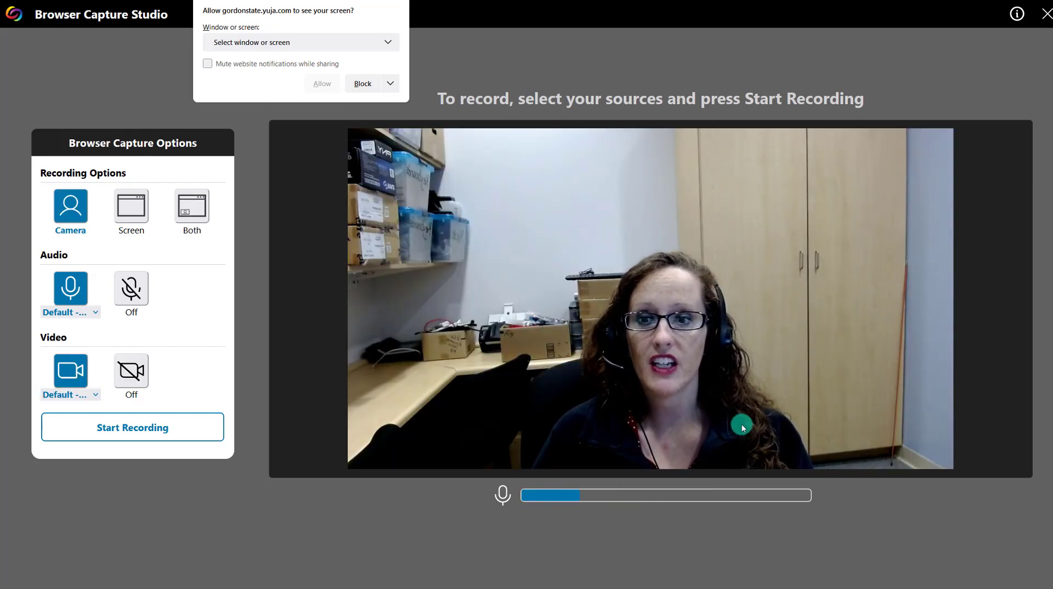
left_click(144, 213)
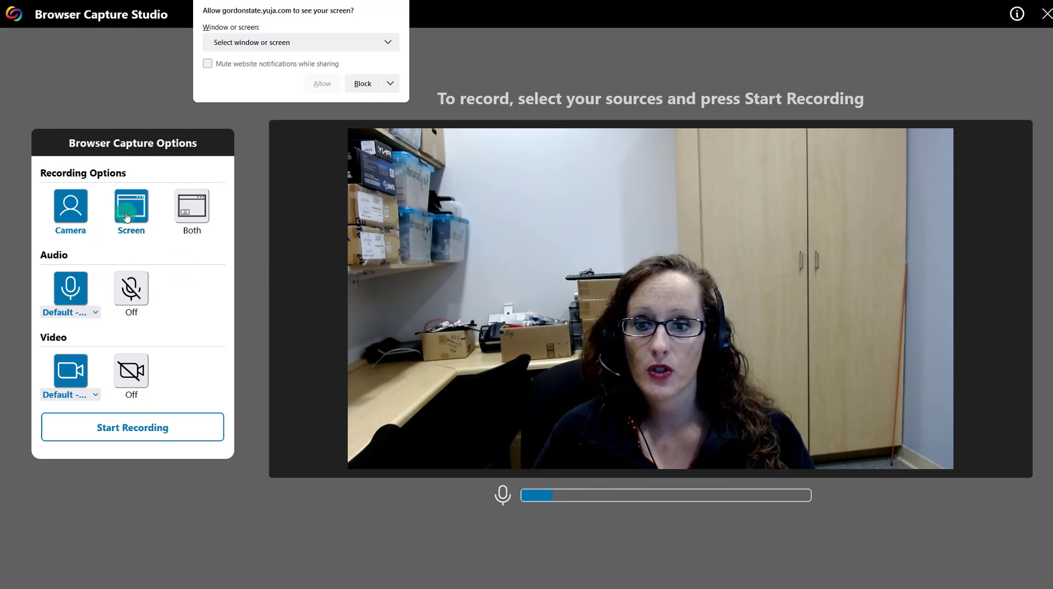
left_click(126, 217)
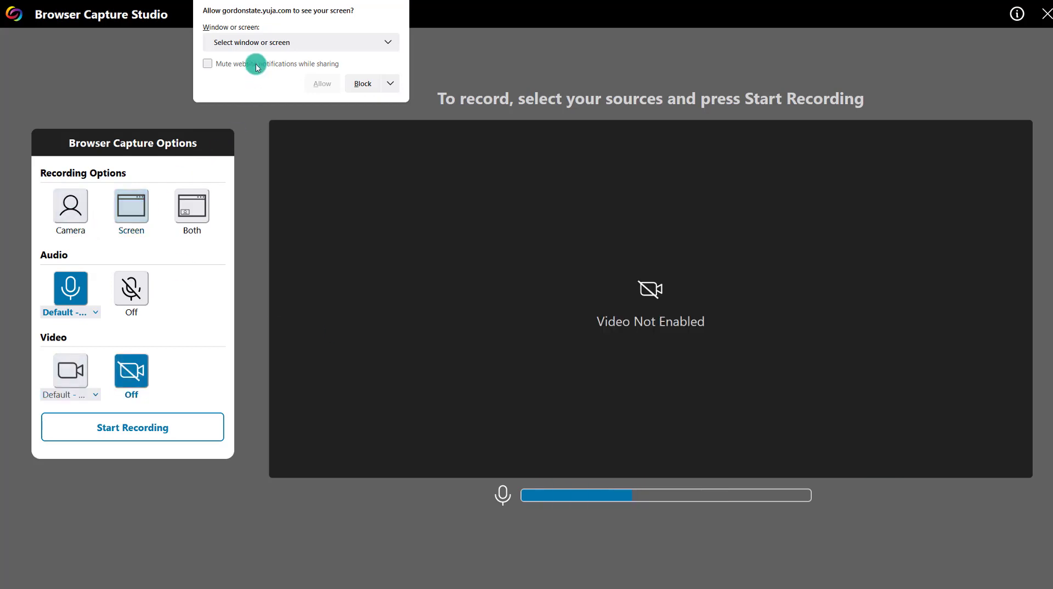
- Share Screen 1 and set Recording Options to Both webcam and screen
left_click(246, 44)
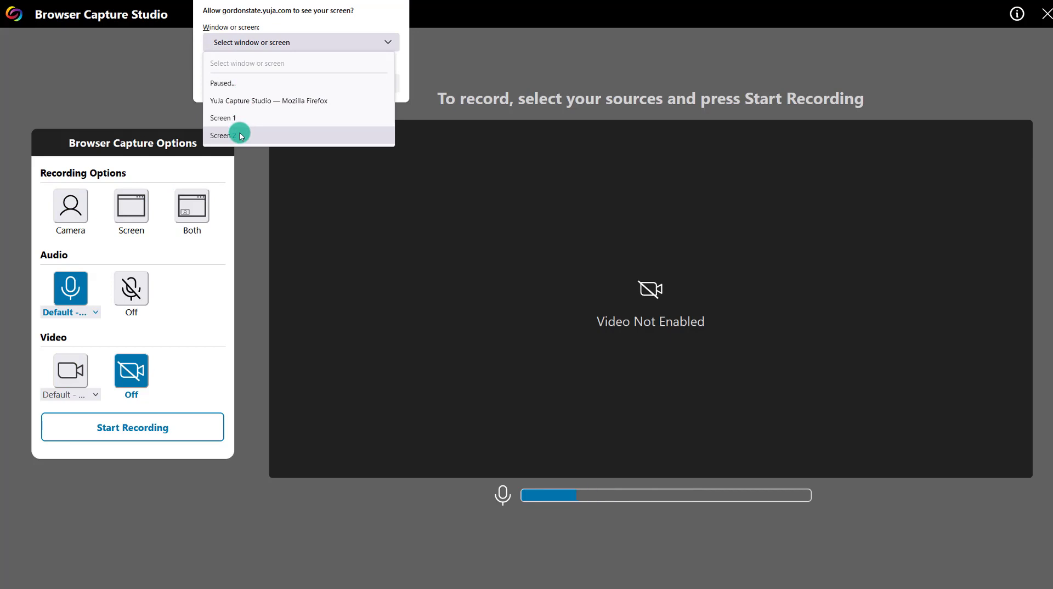
left_click(301, 133)
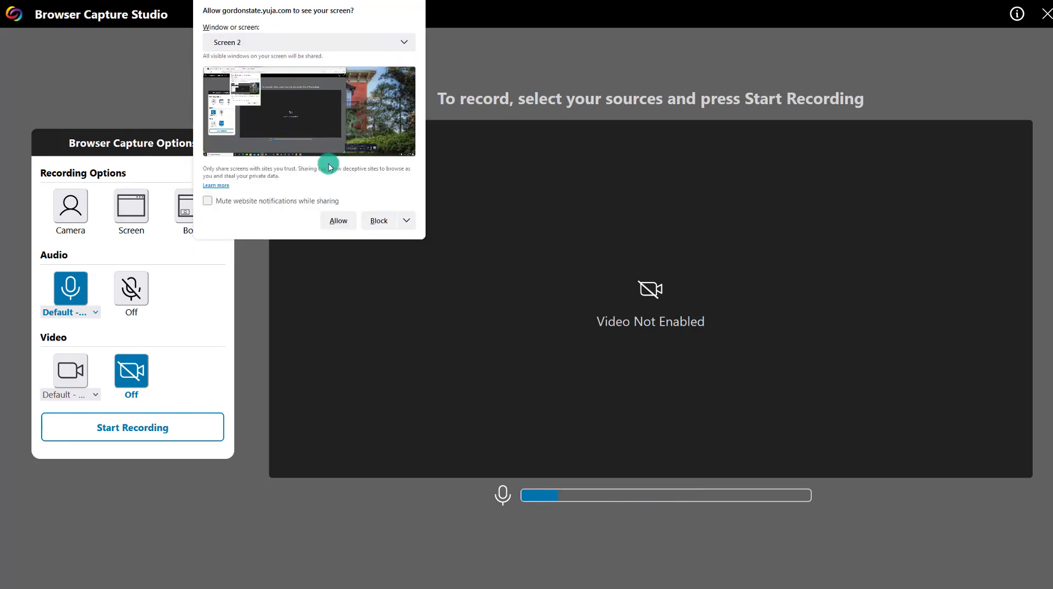
left_click(241, 44)
left_click(245, 118)
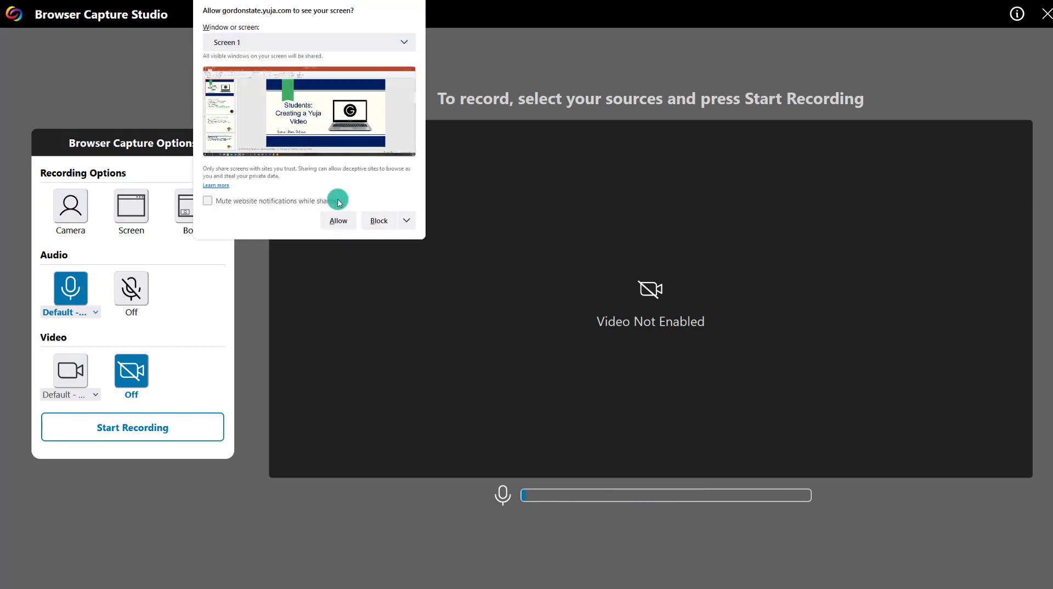
left_click(336, 219)
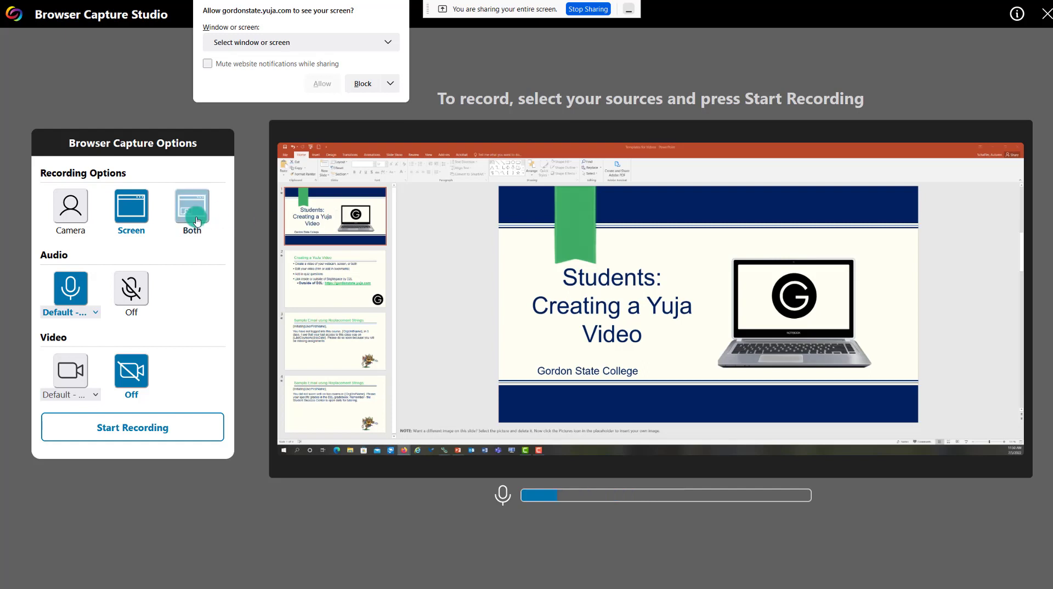
left_click(193, 218)
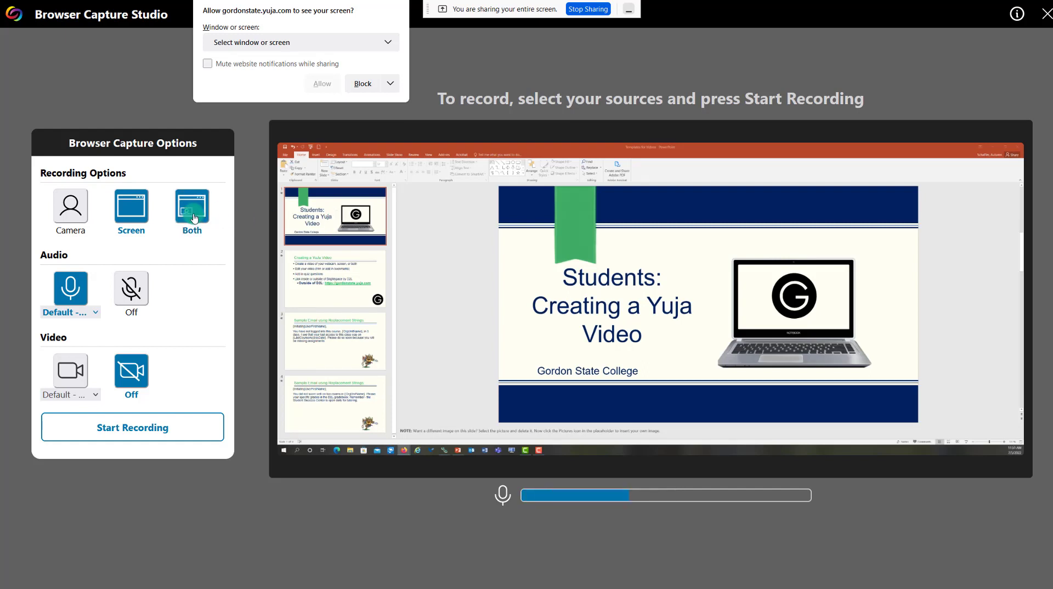
left_click(193, 217)
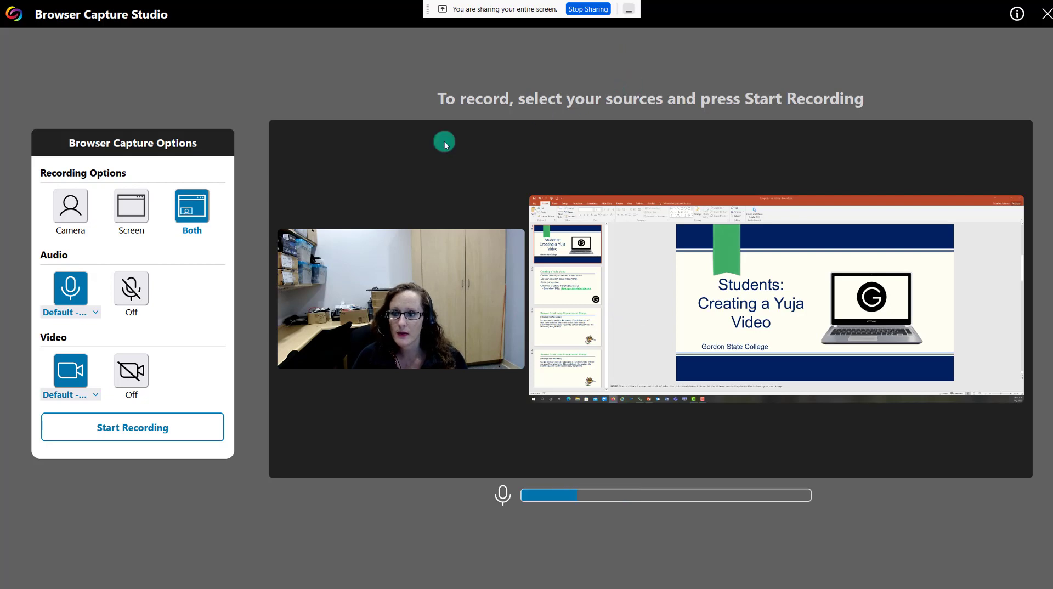
- Review the microphone list, including Microphone 2, and the camera list, then turn webcam video off
left_click(92, 311)
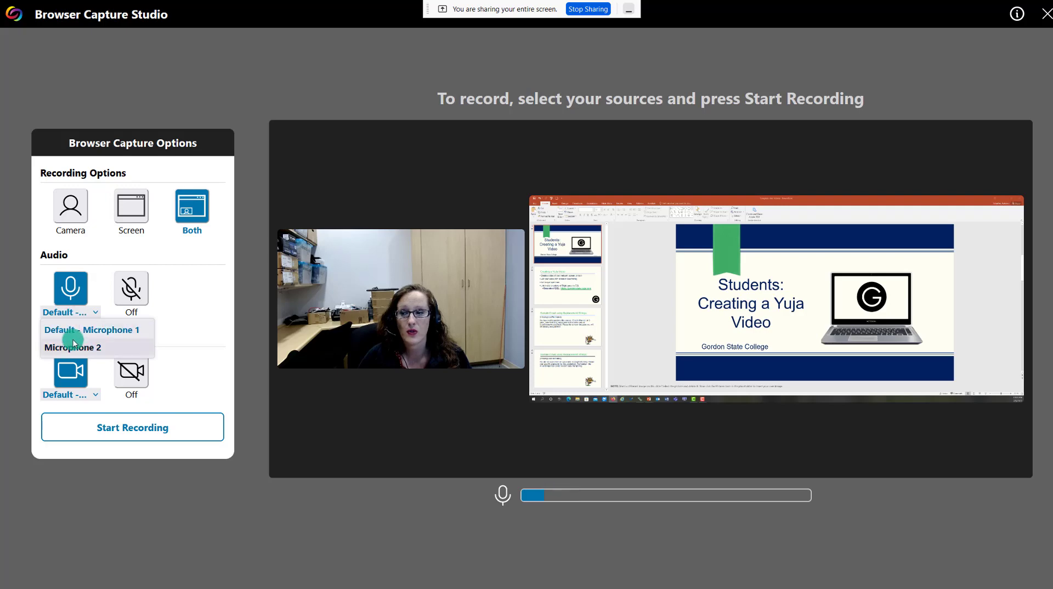
left_click(74, 340)
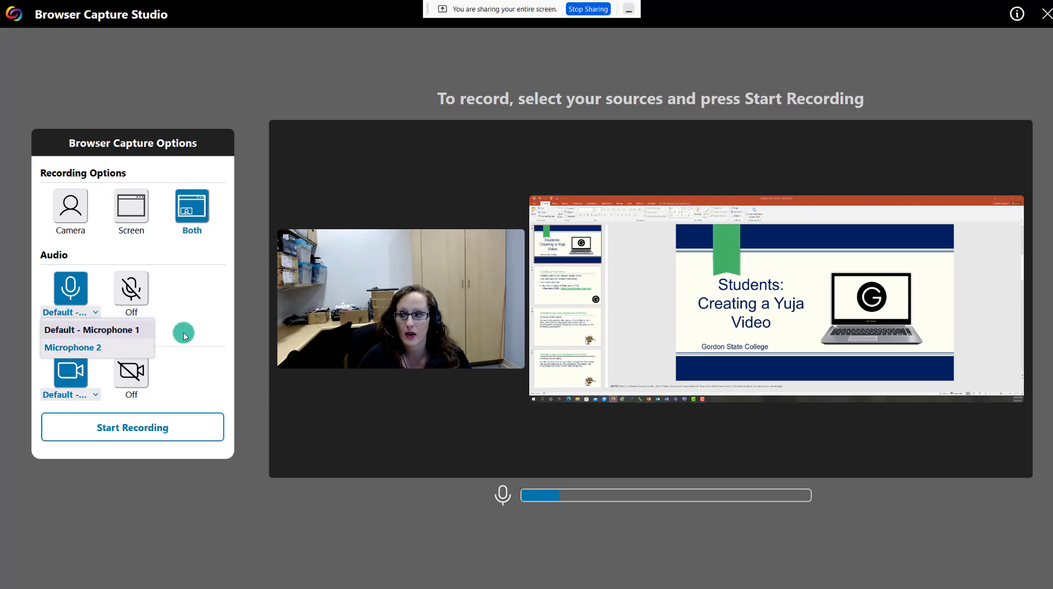
left_click(211, 328)
left_click(94, 395)
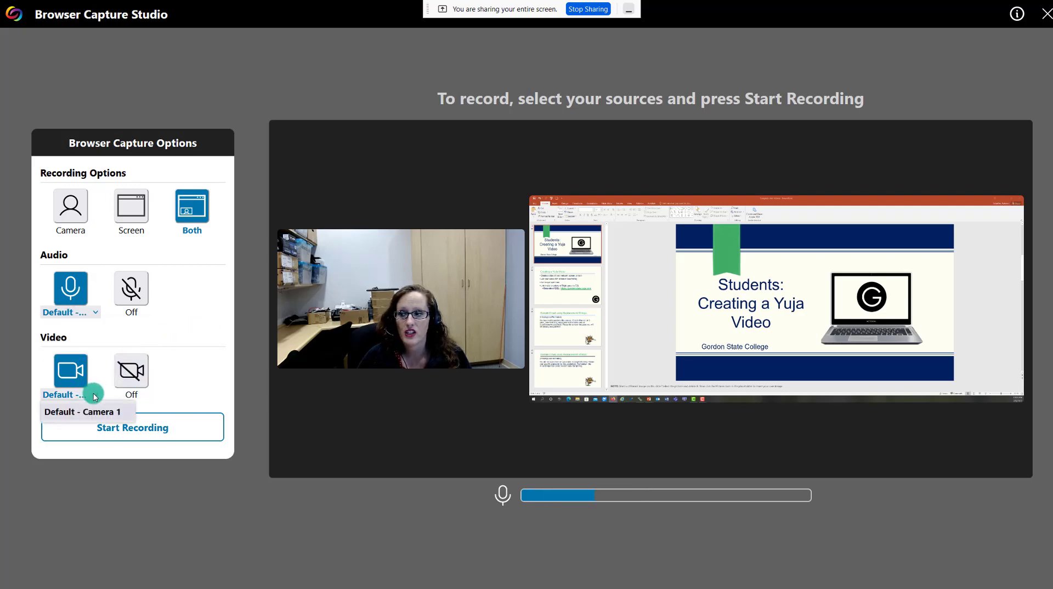
left_click(184, 321)
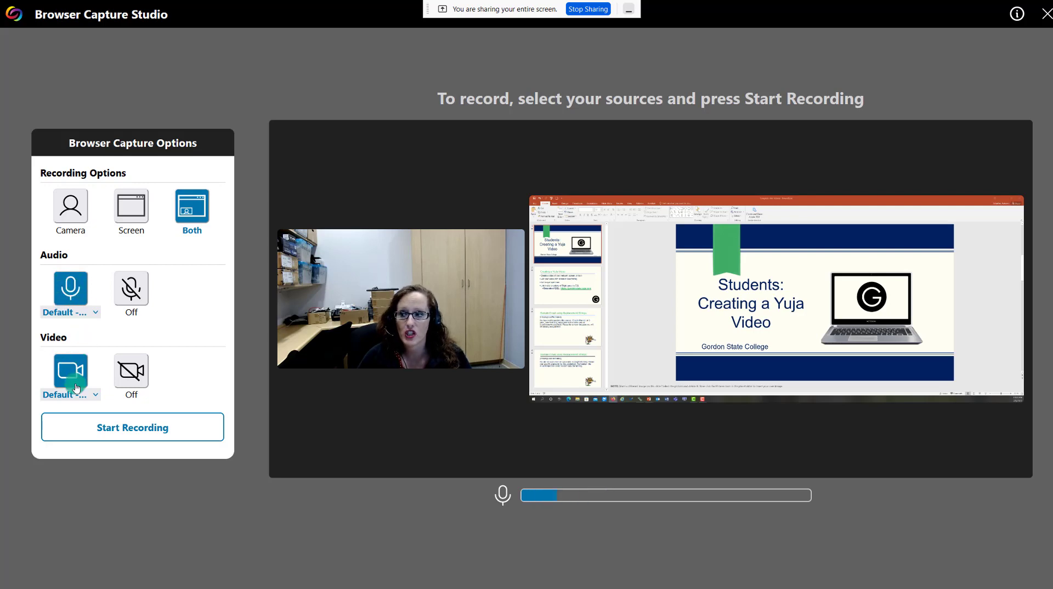
left_click(74, 384)
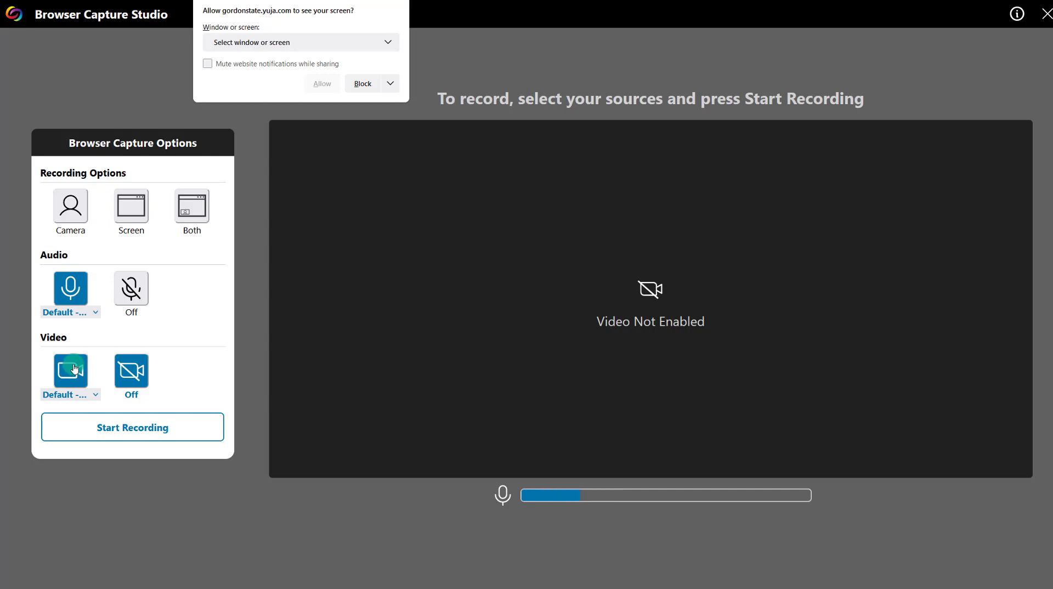
- Record screen only sharing Screen 2, then bring PowerPoint forward maximized
left_click(132, 213)
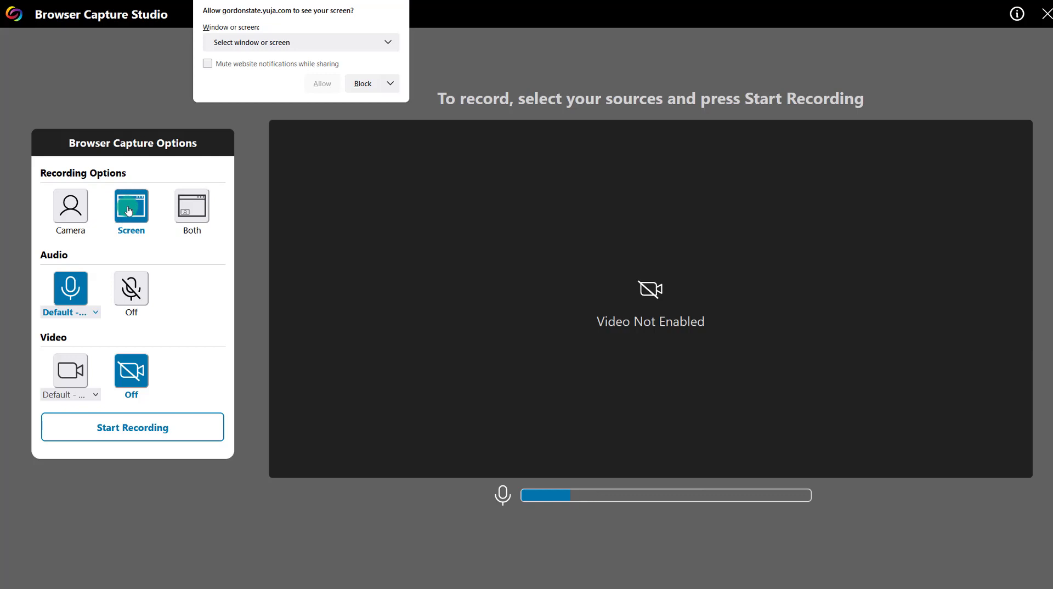
left_click(228, 42)
left_click(255, 153)
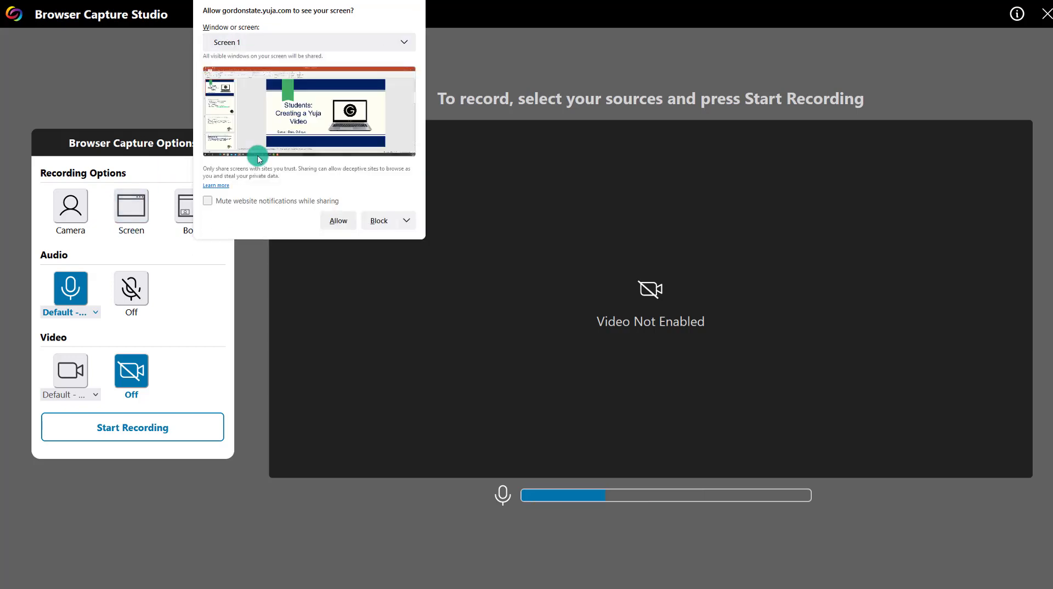
left_click(247, 42)
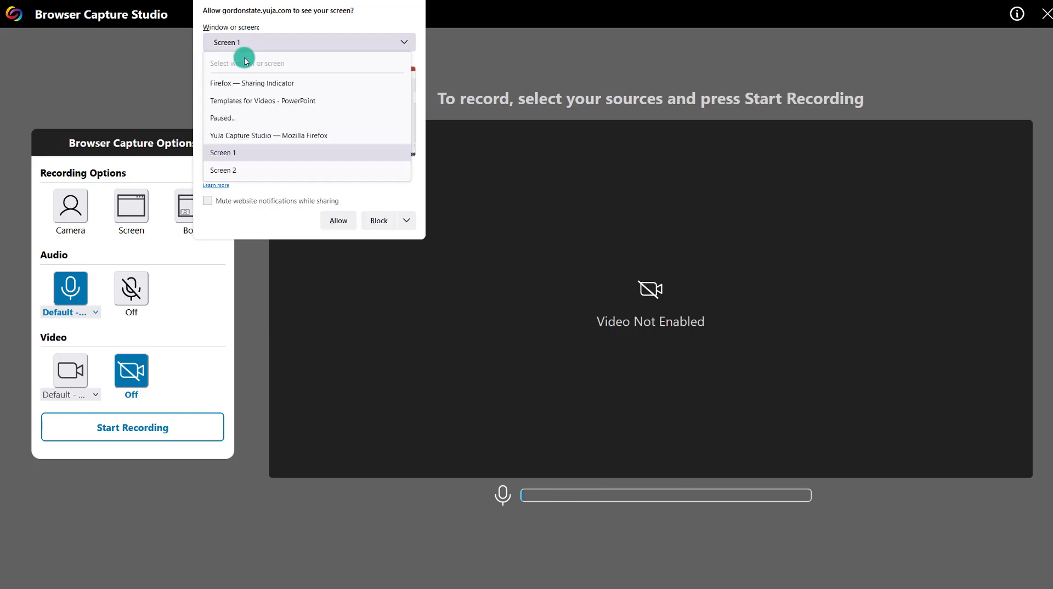
left_click(247, 168)
left_click(339, 221)
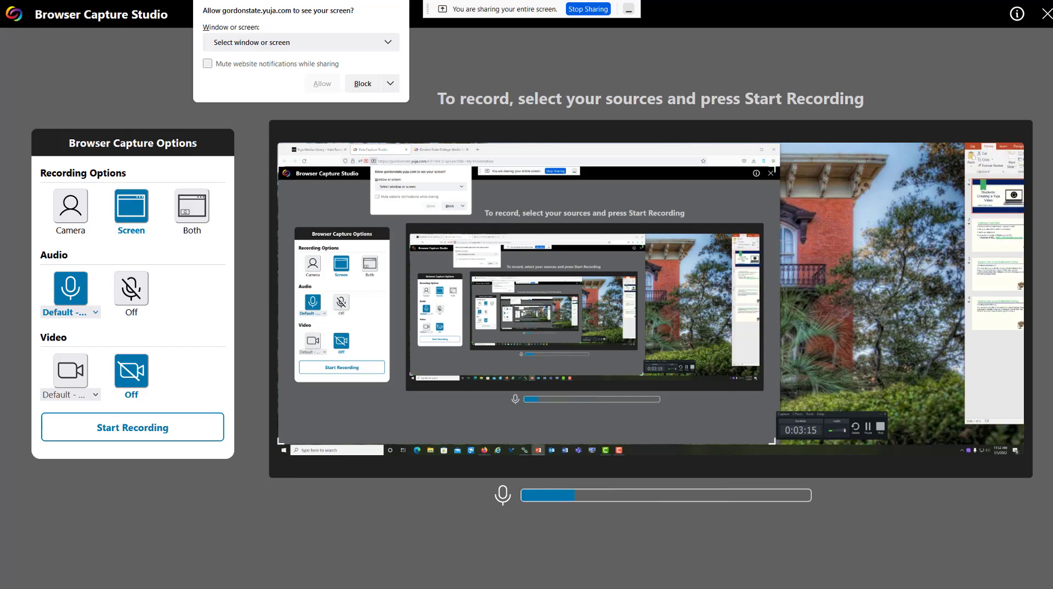
key("alt+Tab")
left_click_drag(790, 9, 789, 8)
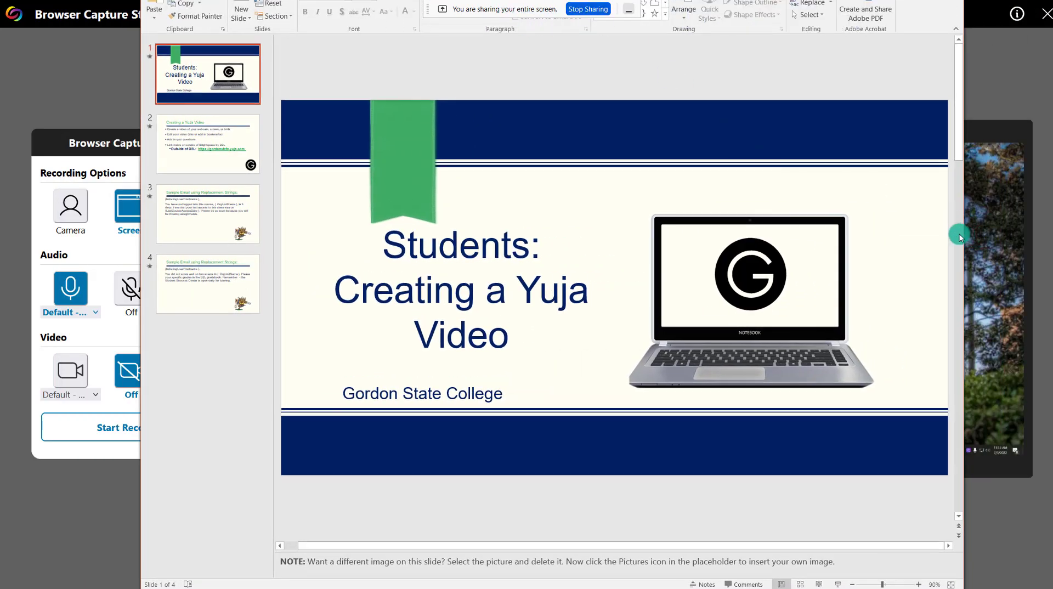
- Widen PowerPoint and show the 'Students: Creating a Yuja Video' slide, then switch to Firefox
left_click_drag(966, 233, 1029, 231)
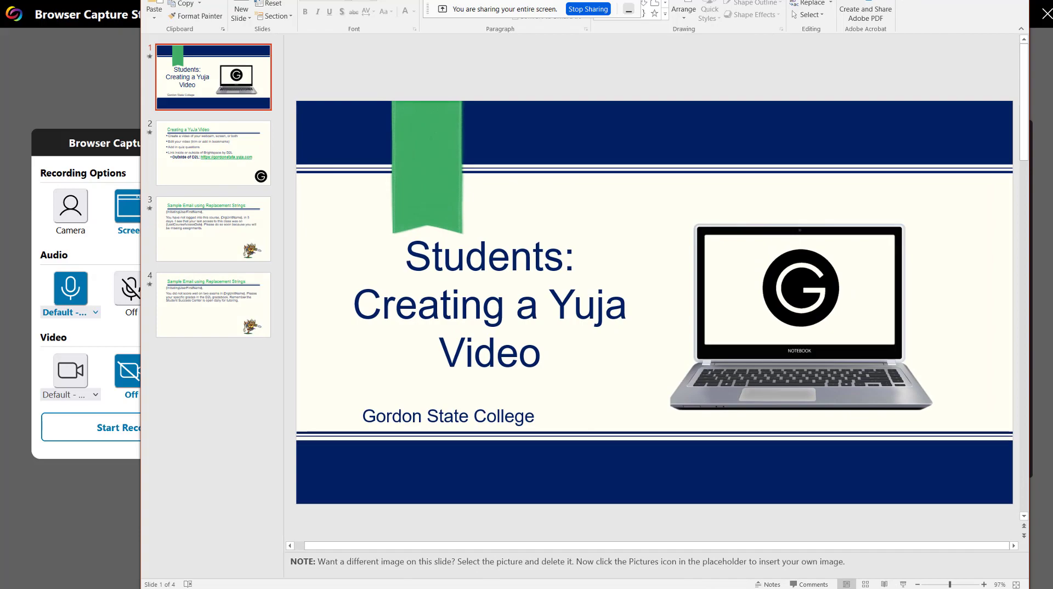
left_click(94, 493)
left_click(130, 425)
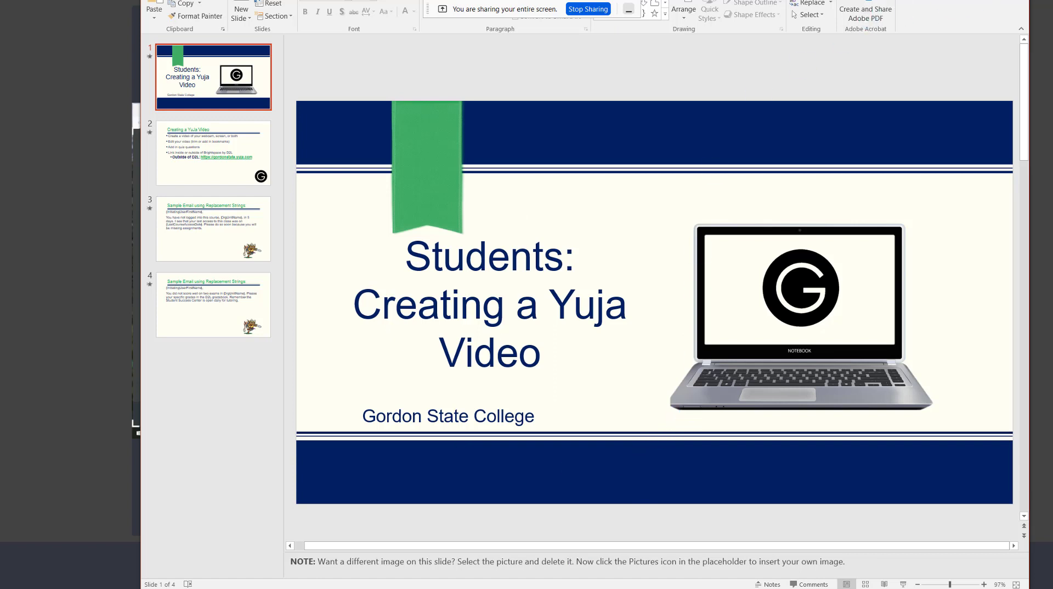
left_click(200, 3)
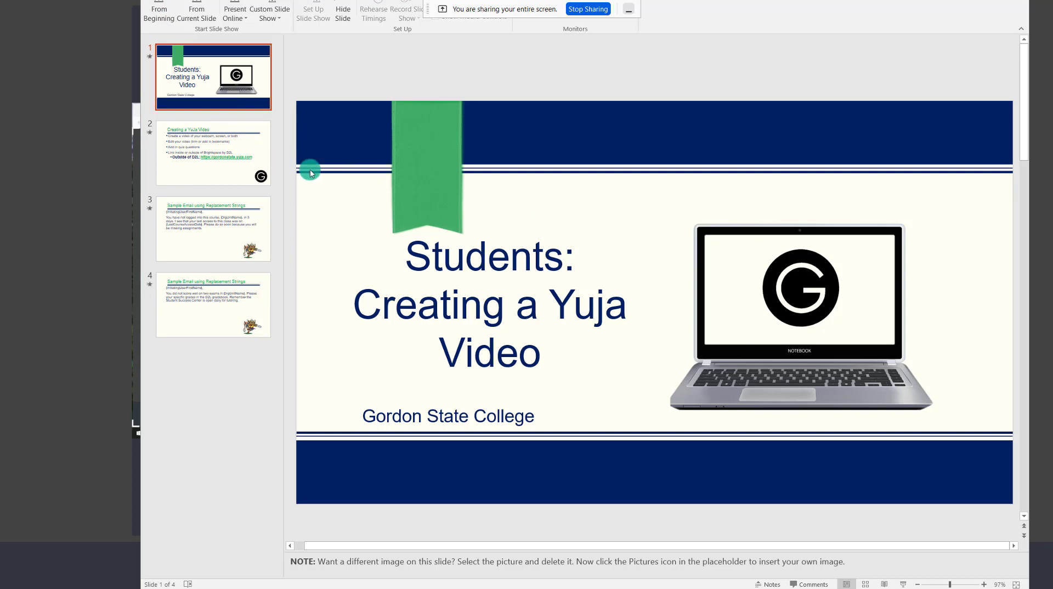
left_click(248, 224)
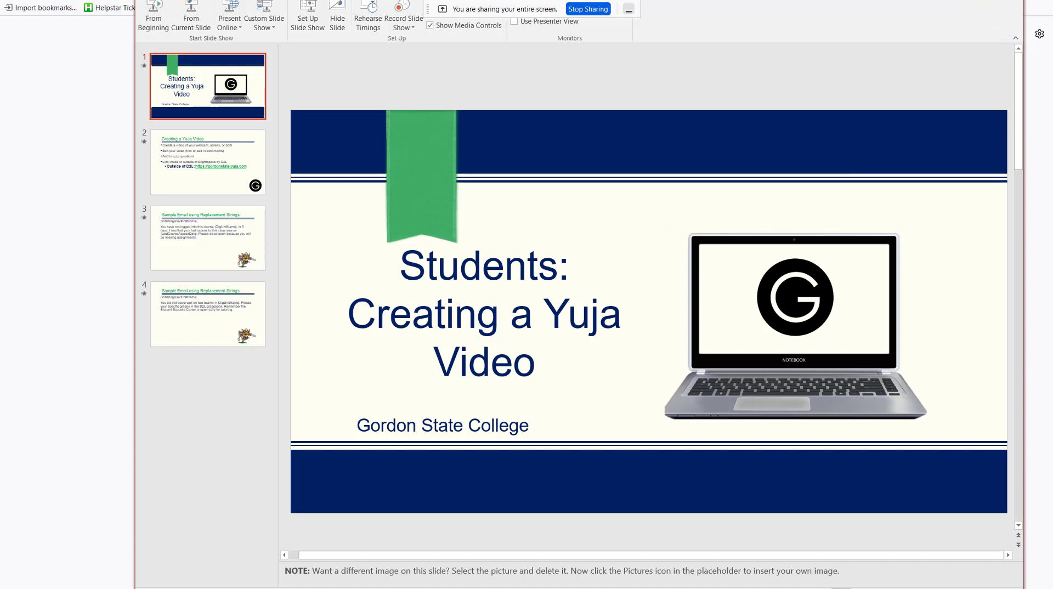
key("alt+Tab")
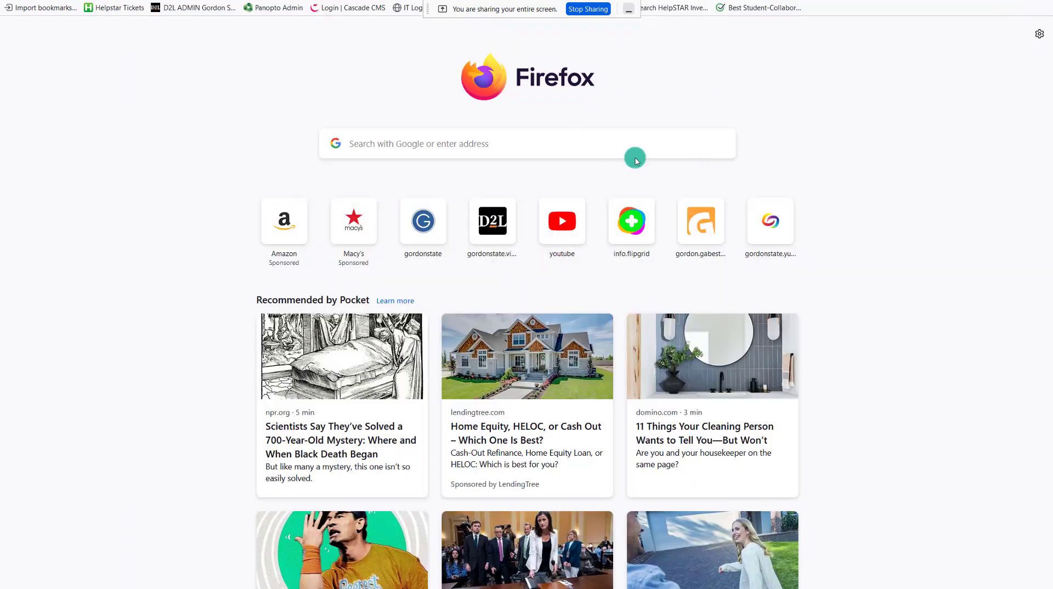
- Browse the Gordon State College homepage past the cookie banner, then return to the recorder
left_click(430, 235)
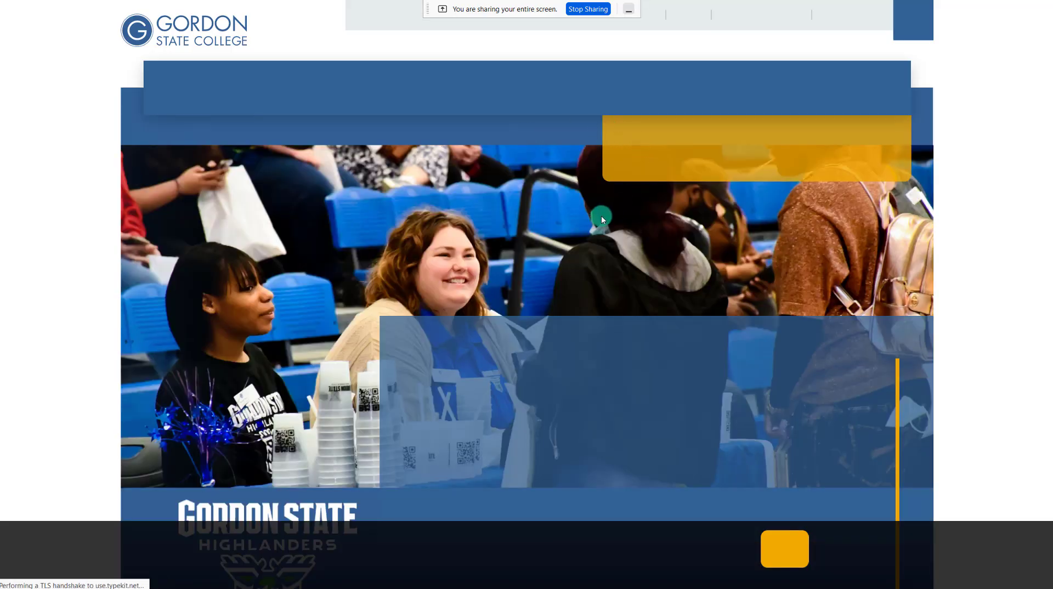
left_click(828, 550)
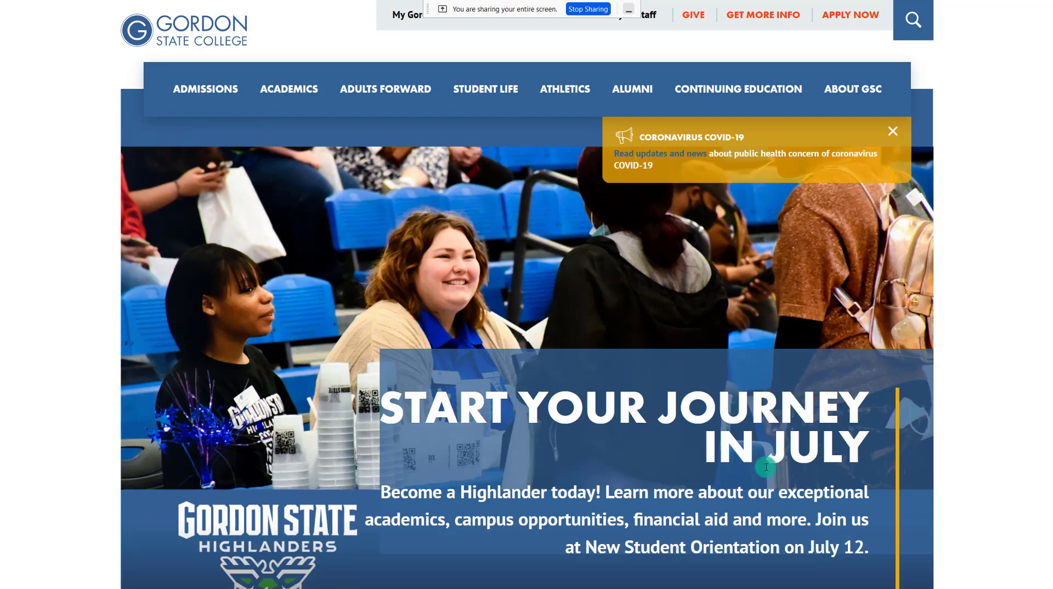
scroll(720, 441, "down", 2)
scroll(720, 441, "down", 20)
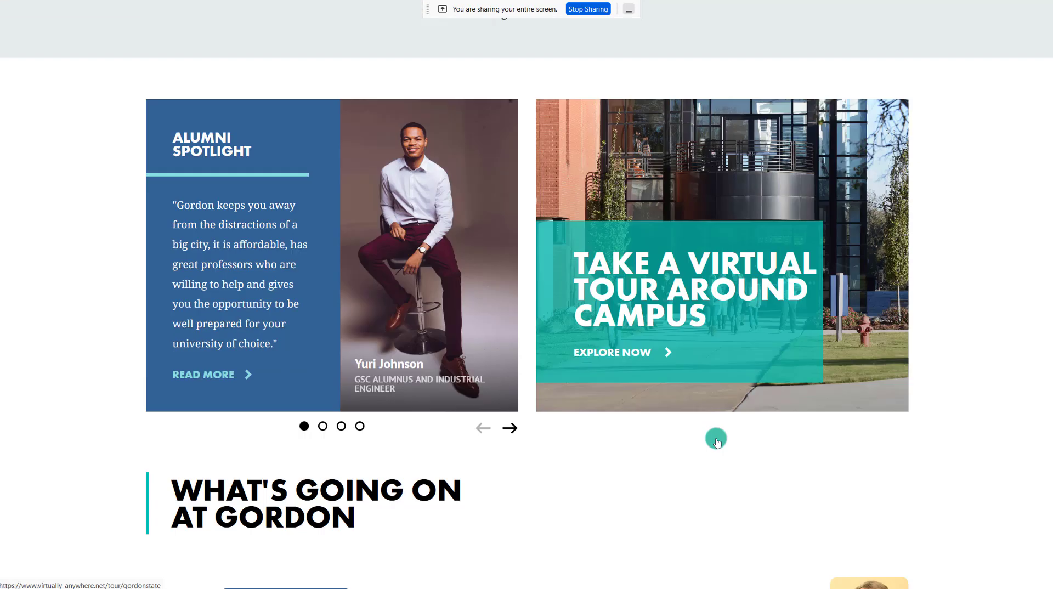
scroll(716, 436, "down", 2)
scroll(801, 442, "down", 1)
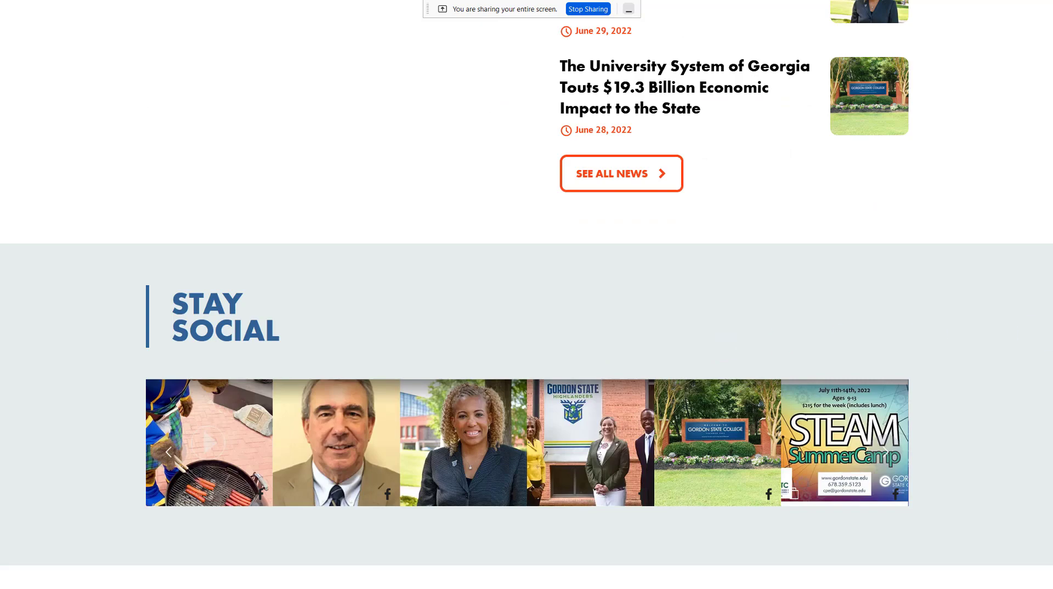
key("Home")
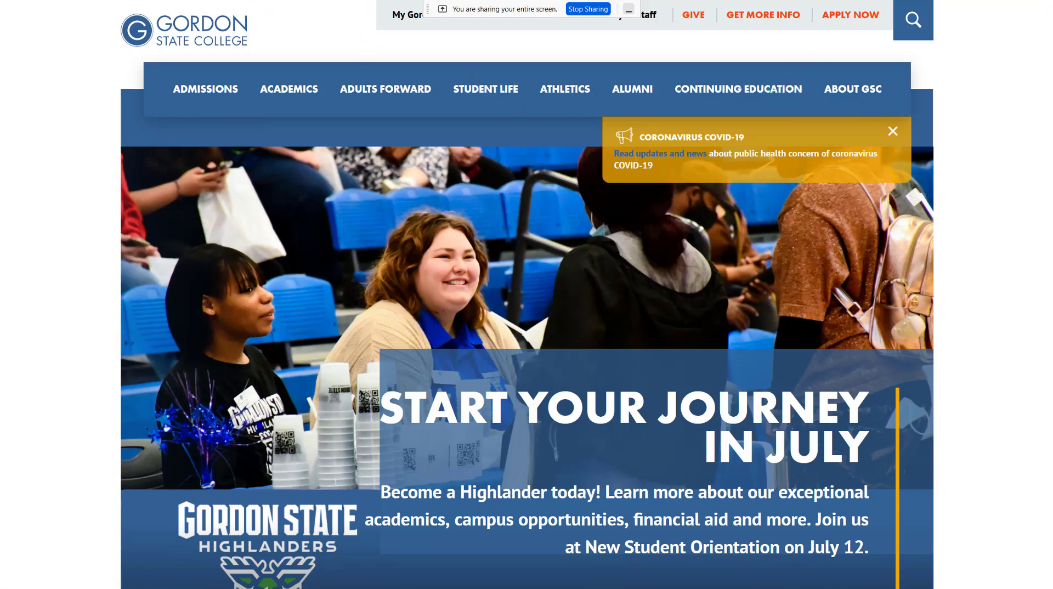
key("alt+Tab")
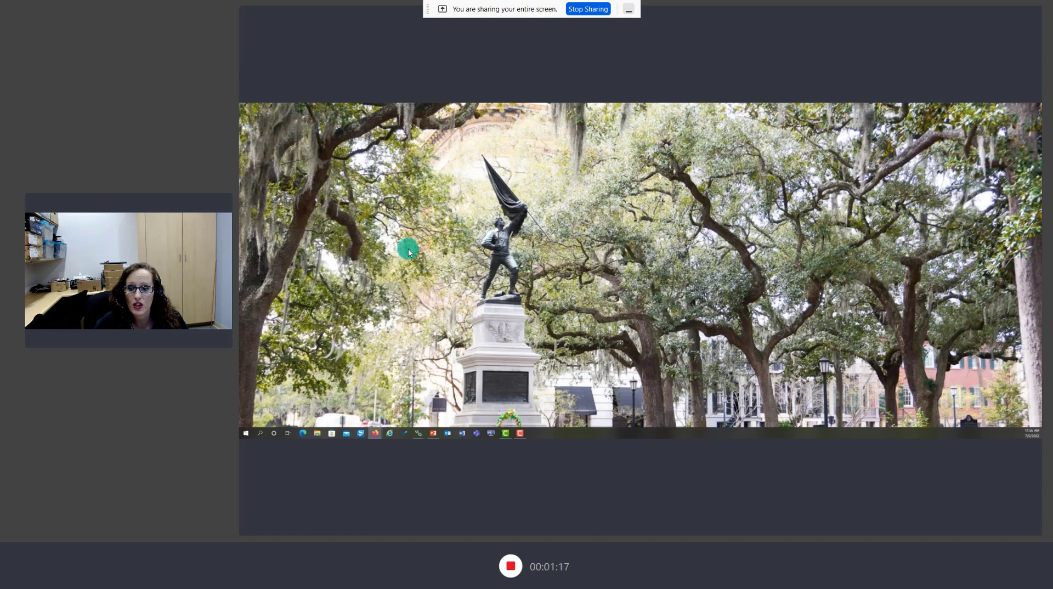
- End the Browser Capture Studio recording at 1:51
mouse_move(108, 249)
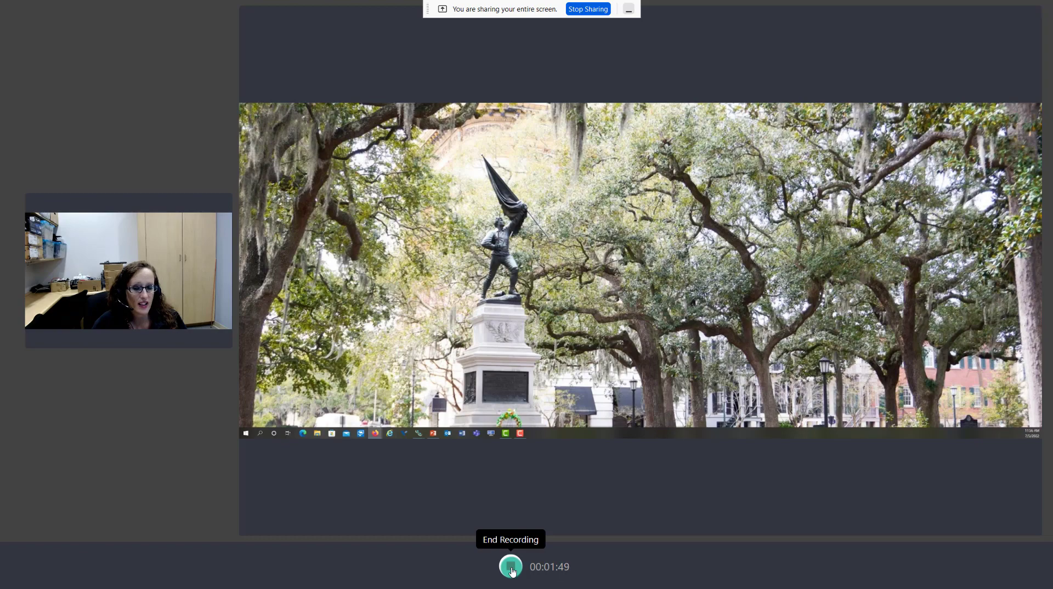
left_click(510, 568)
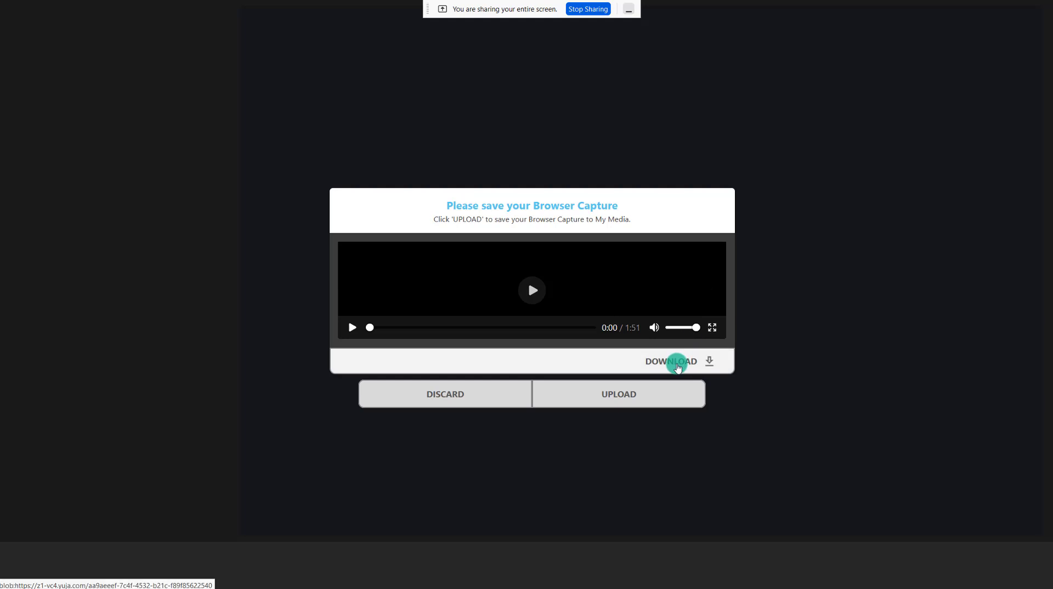
- Upload the finished 1:51 capture to My Media
left_click(625, 392)
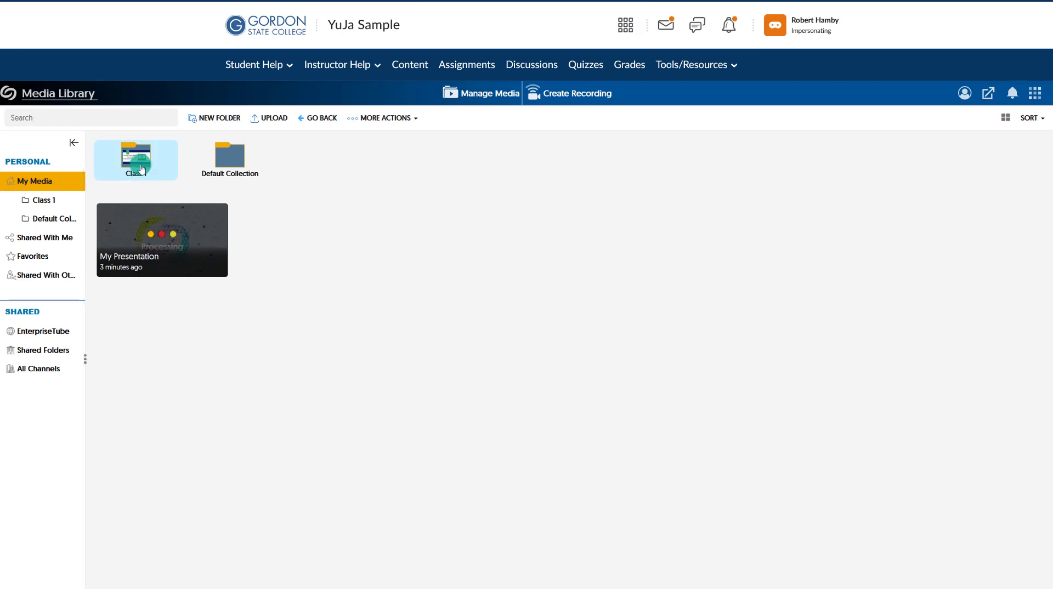
- Reload the YuJa Media Library from the Tools/Resources menu
mouse_move(146, 263)
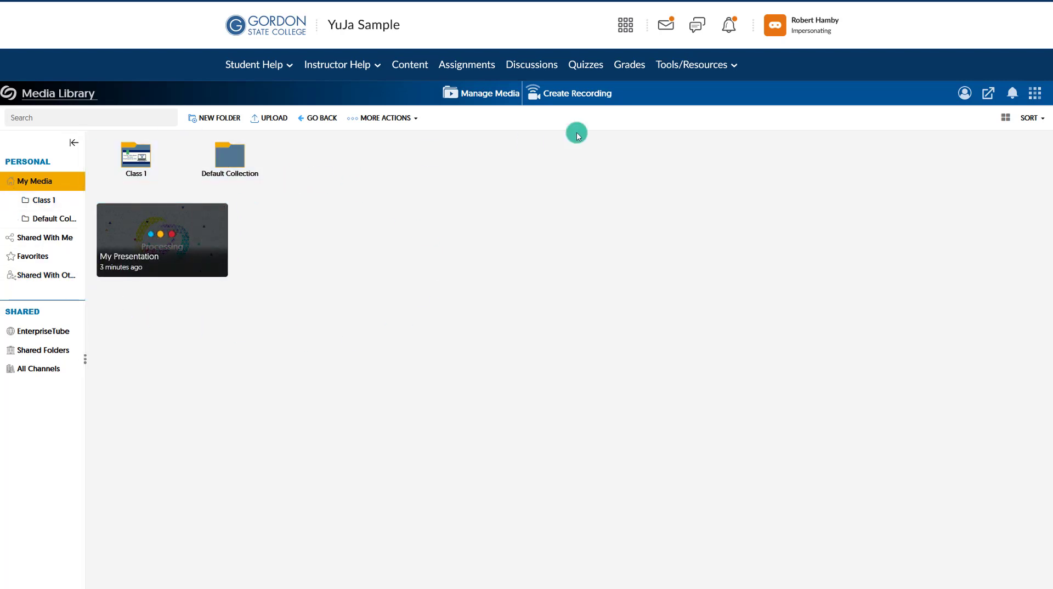
left_click(683, 69)
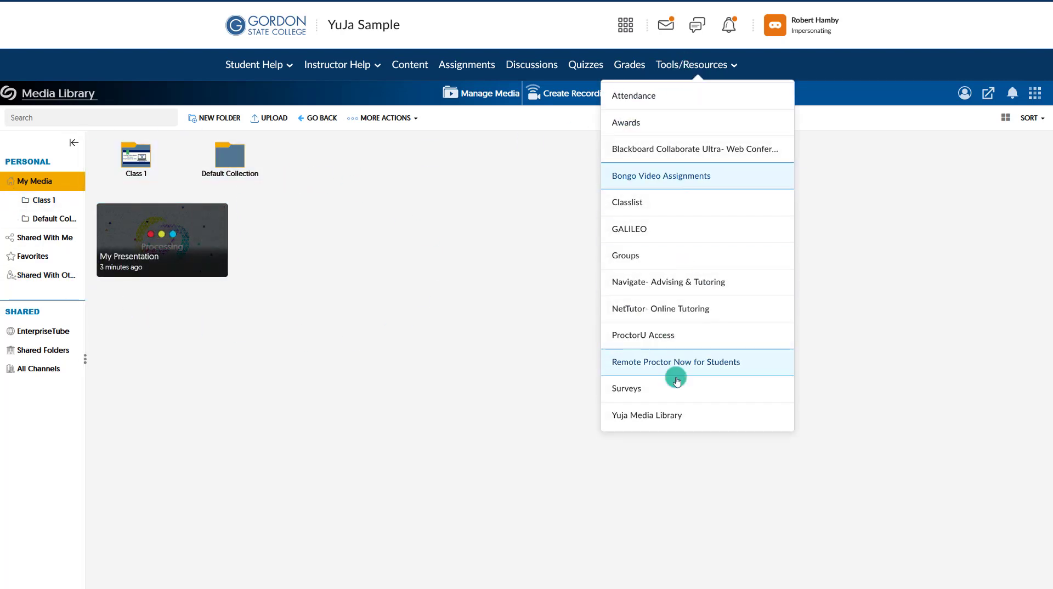
left_click(665, 421)
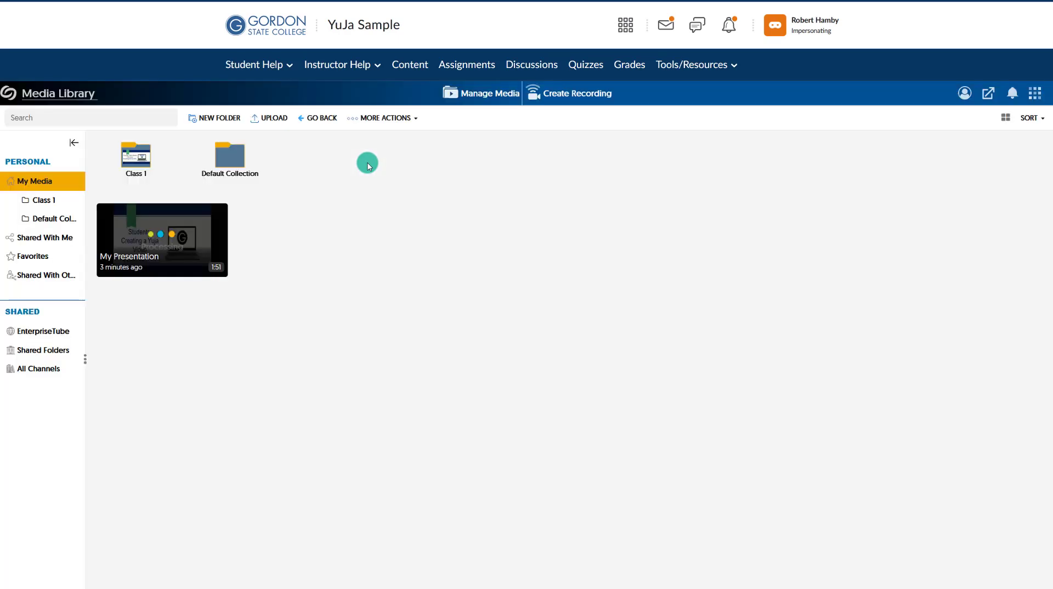
- Open the processed My Presentation video in the Video Editor
mouse_move(172, 248)
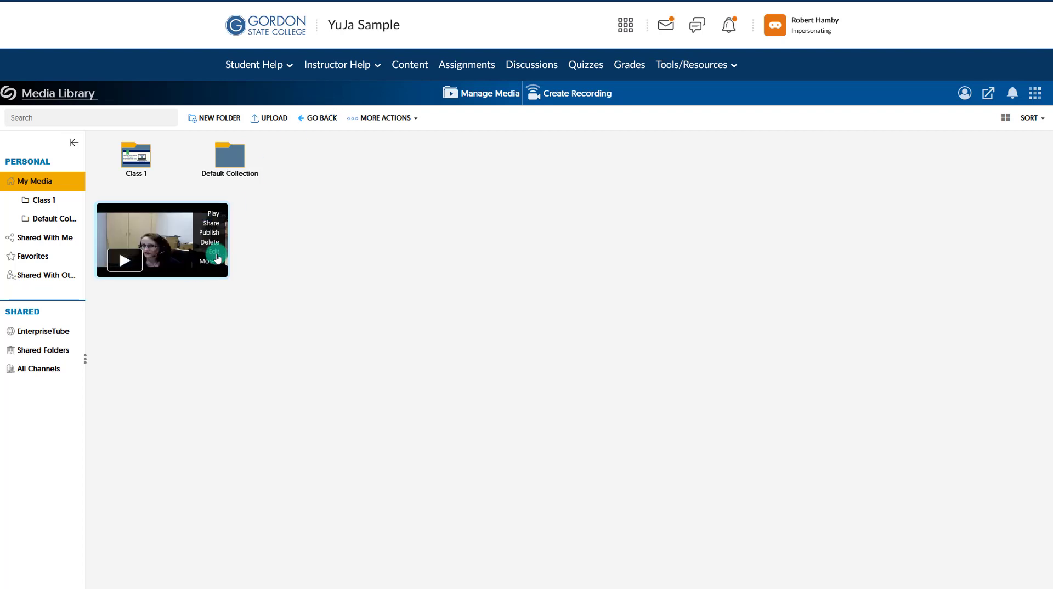
mouse_move(210, 255)
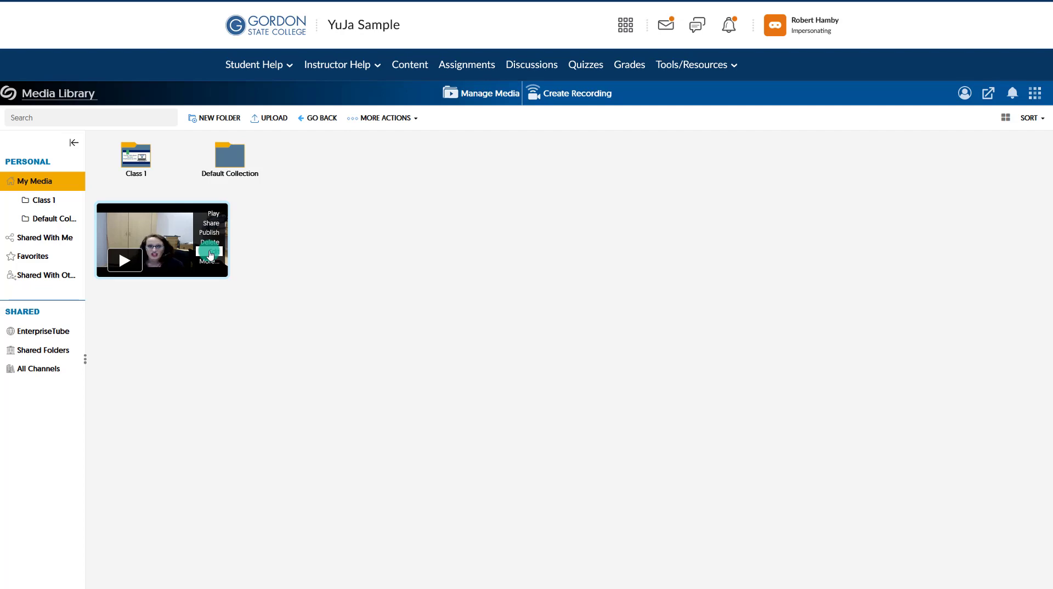
left_click(210, 252)
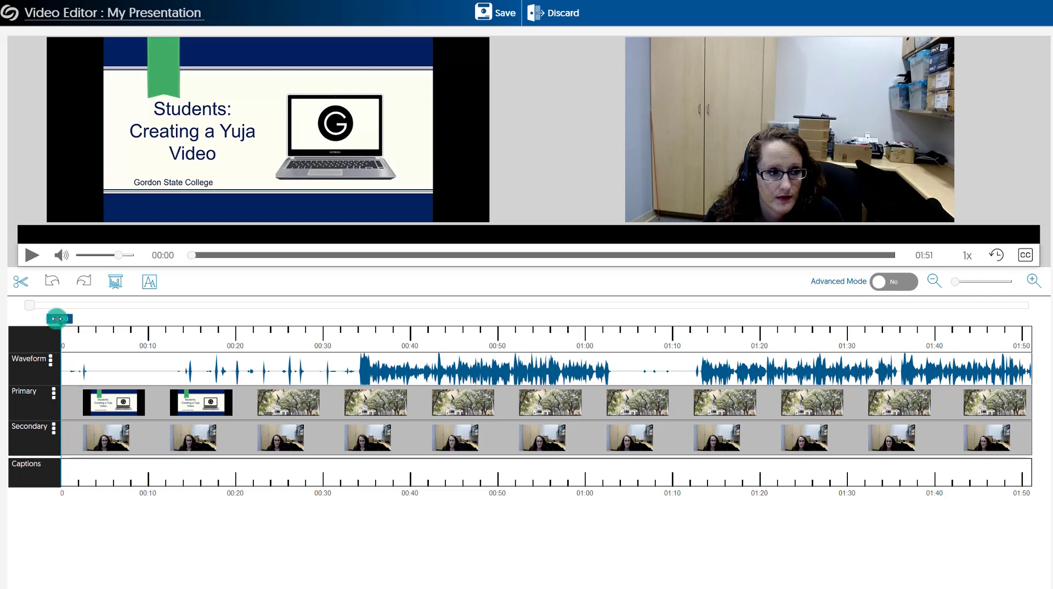
- Cut about 9.5 seconds of the video starting at 1:03
mouse_move(57, 319)
left_mouse_down()
mouse_move(446, 322)
mouse_move(660, 339)
mouse_move(612, 348)
left_mouse_up()
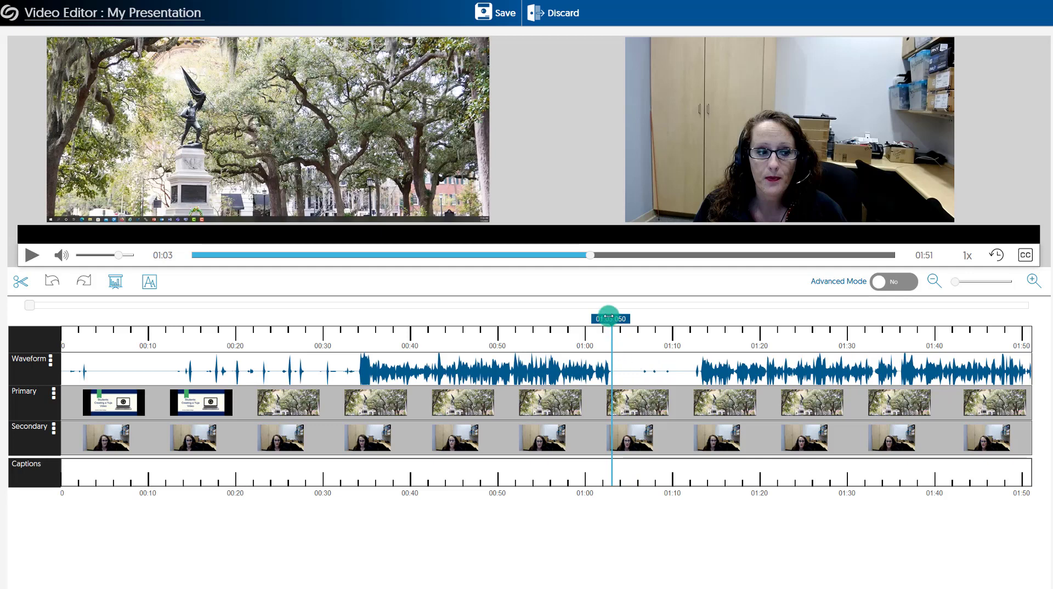
mouse_move(608, 318)
left_mouse_down()
mouse_move(634, 321)
mouse_move(607, 328)
mouse_move(612, 317)
left_mouse_up()
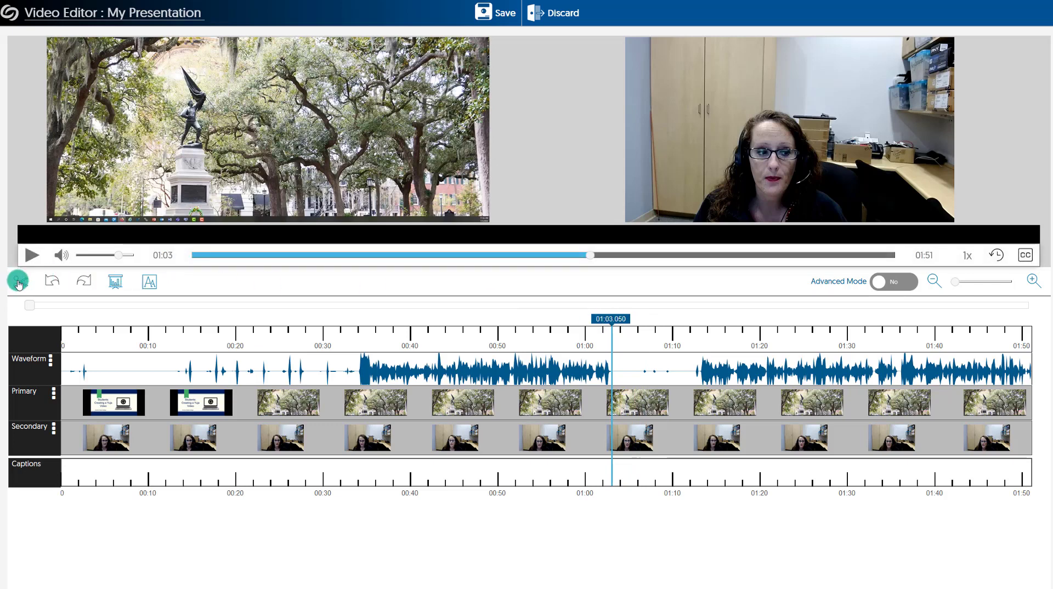
left_click_drag(18, 283, 695, 395)
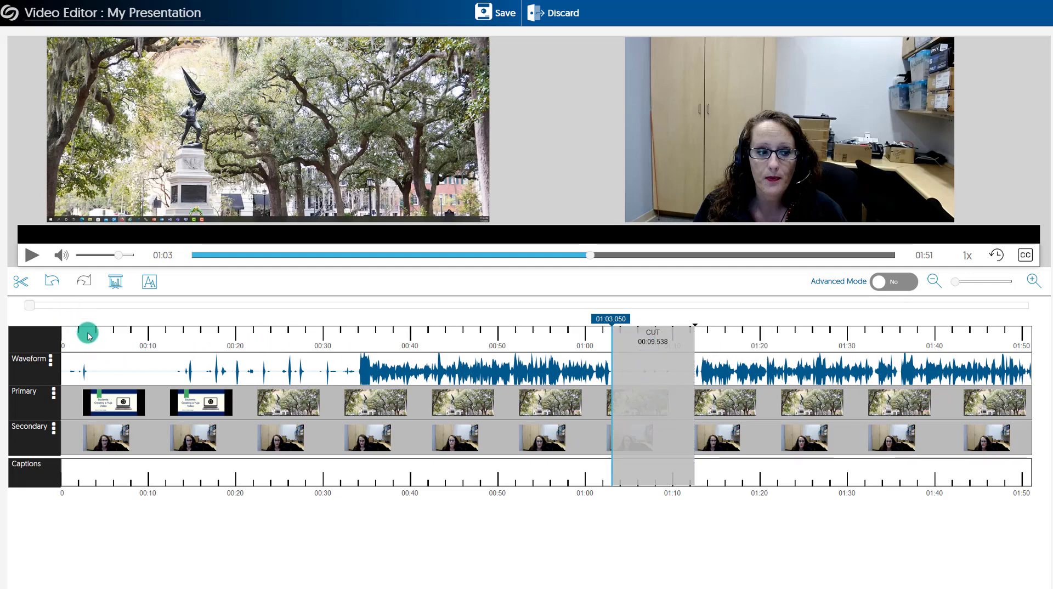
- Cut about 10.6 seconds starting at 0:03 and turn on Advanced Mode
left_click_drag(610, 318, 88, 319)
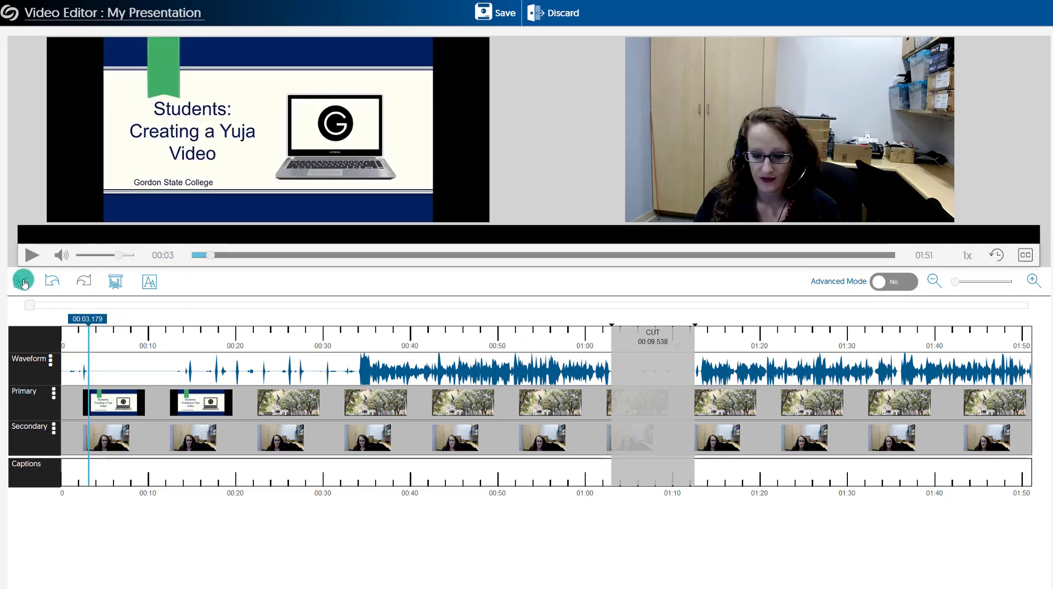
left_click_drag(147, 327, 170, 329)
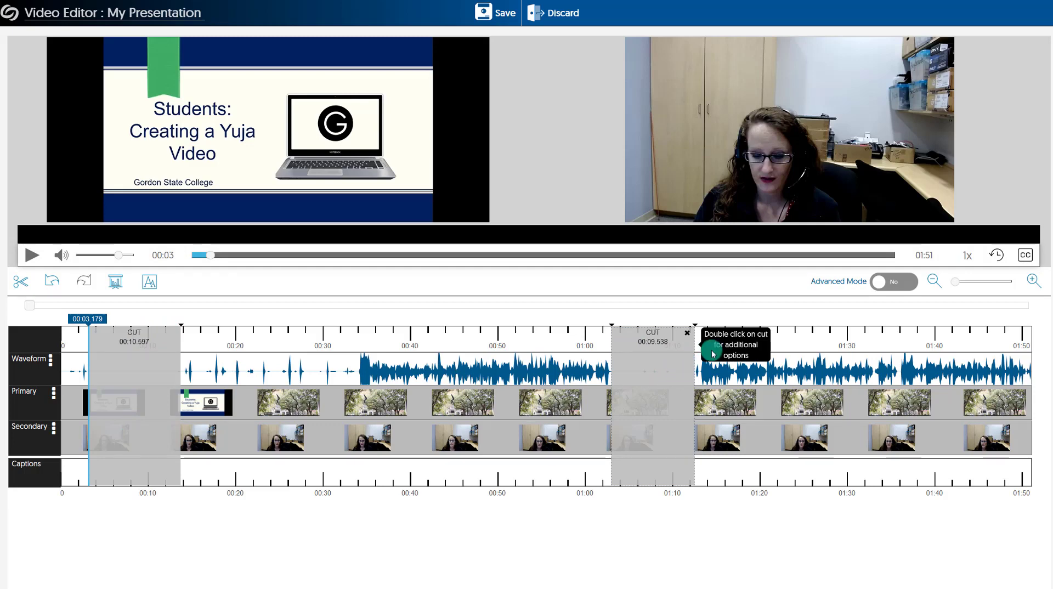
left_click(891, 282)
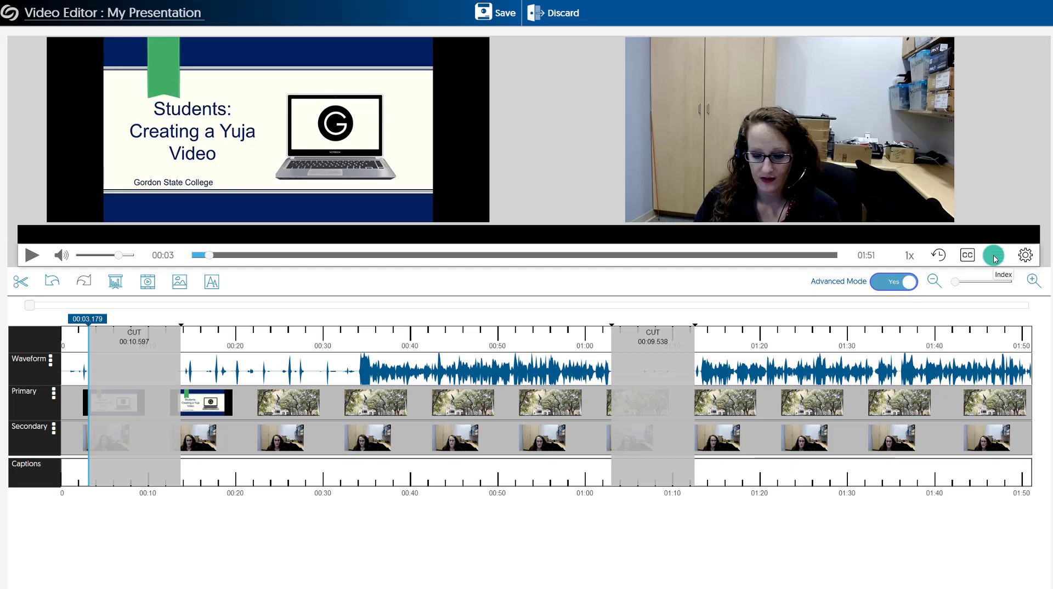
- Add chapter indexes 'Intro to Topic' at 0:16 and 'Overview of Lungs' at 0:27
left_click(995, 259)
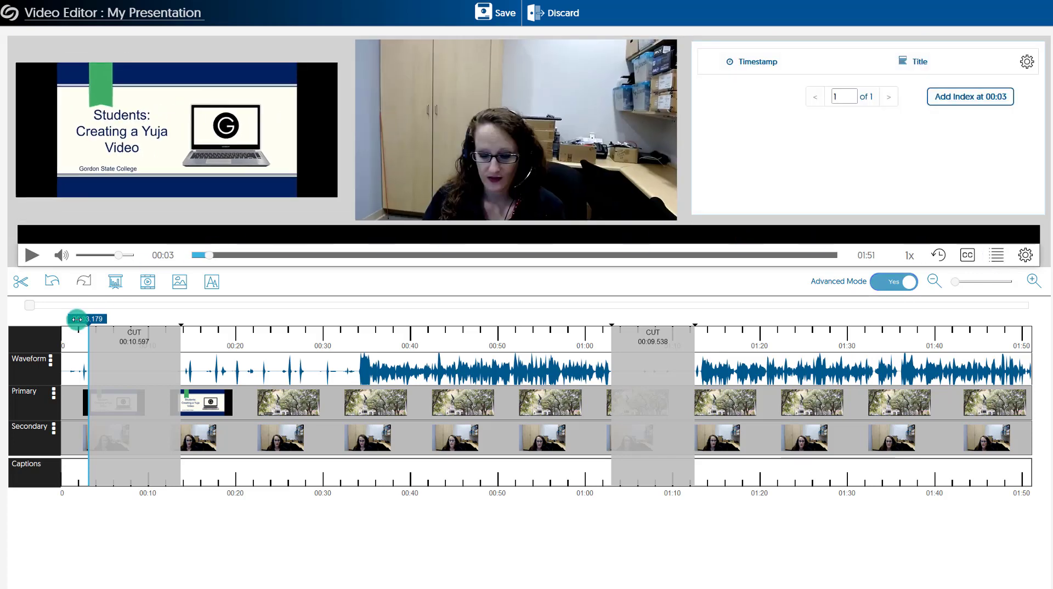
left_click_drag(78, 317, 192, 316)
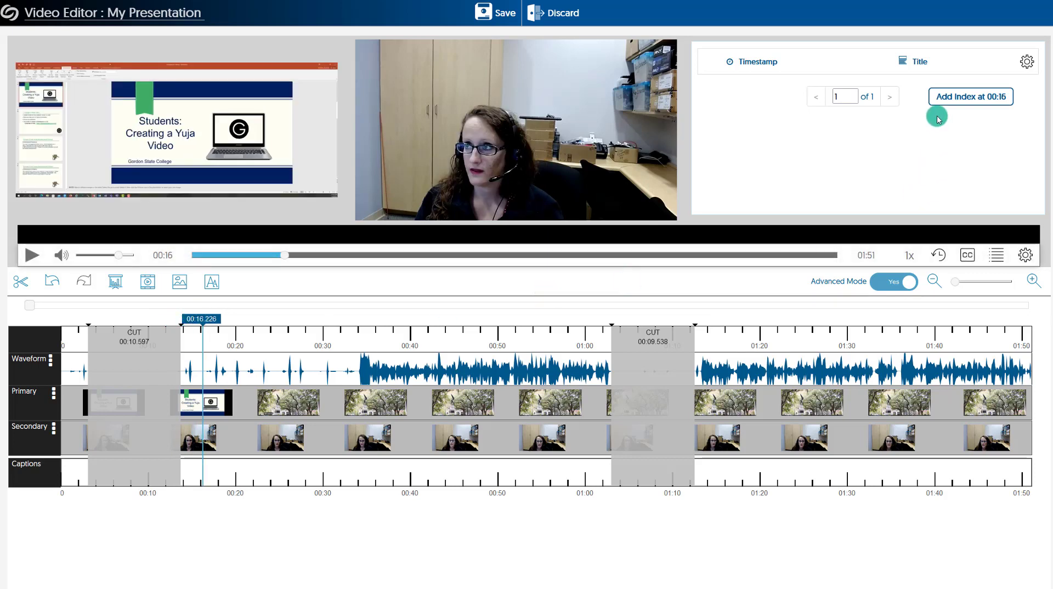
left_click(949, 97)
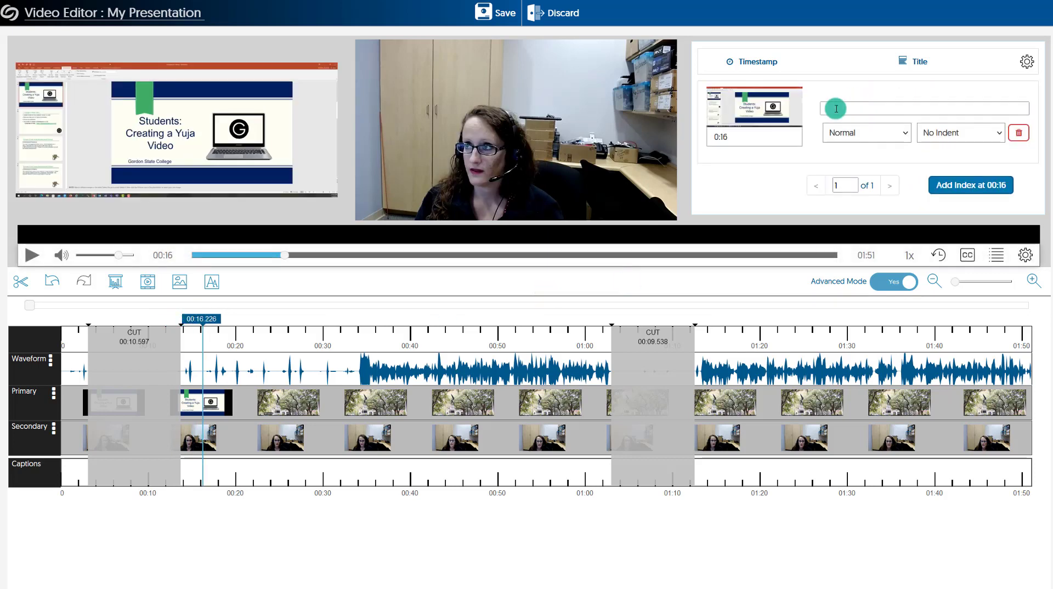
left_click(849, 108)
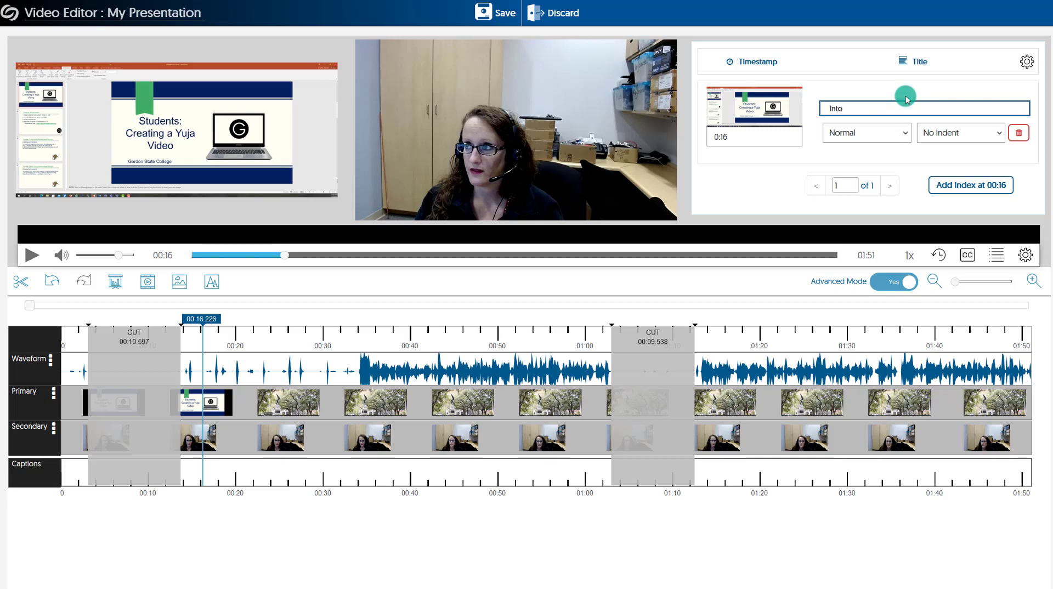
type("to Topic")
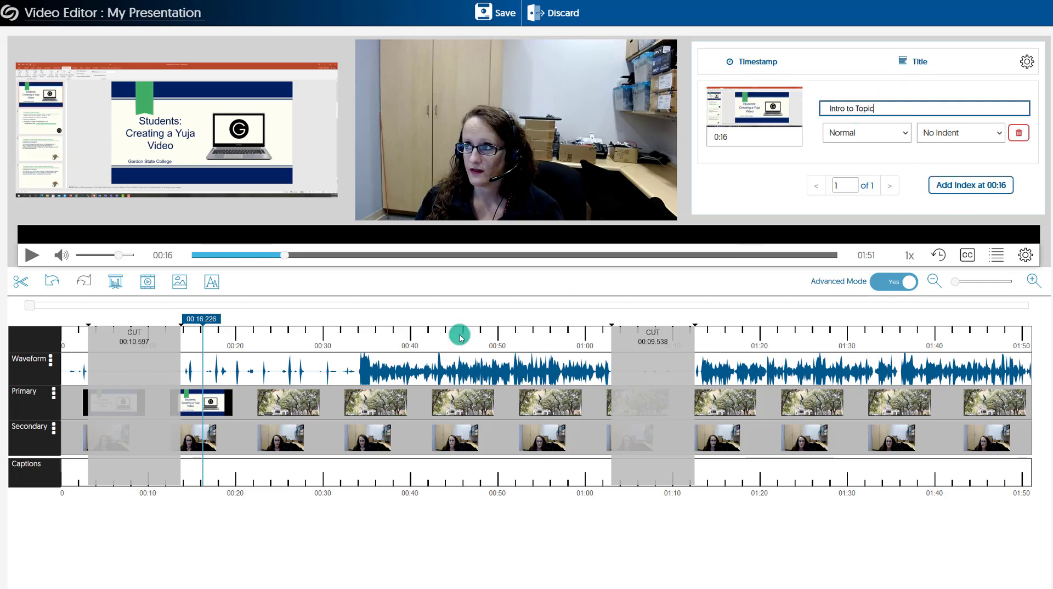
left_click_drag(211, 318, 309, 323)
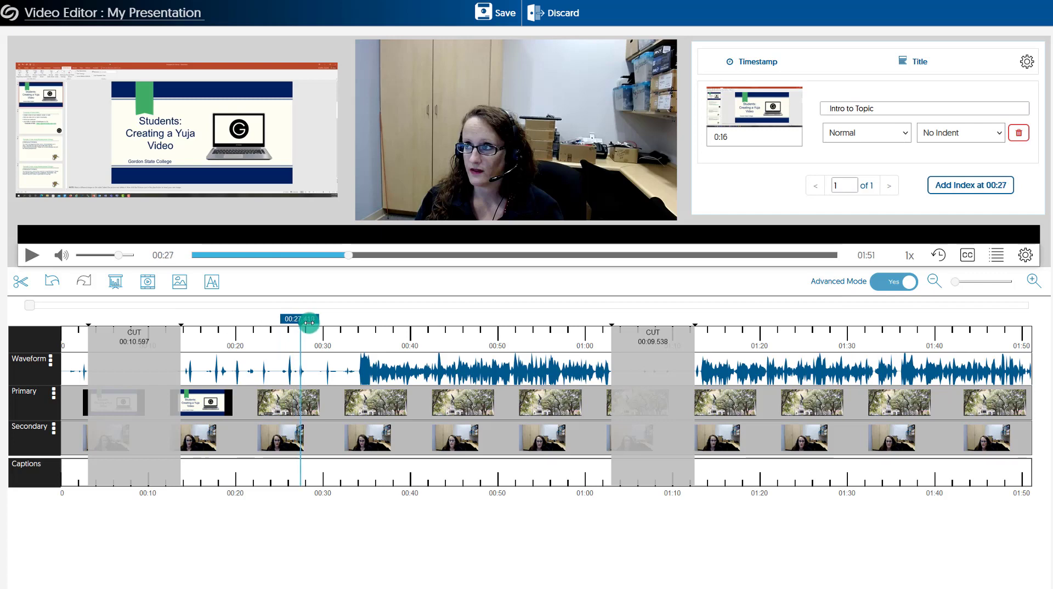
left_click(939, 185)
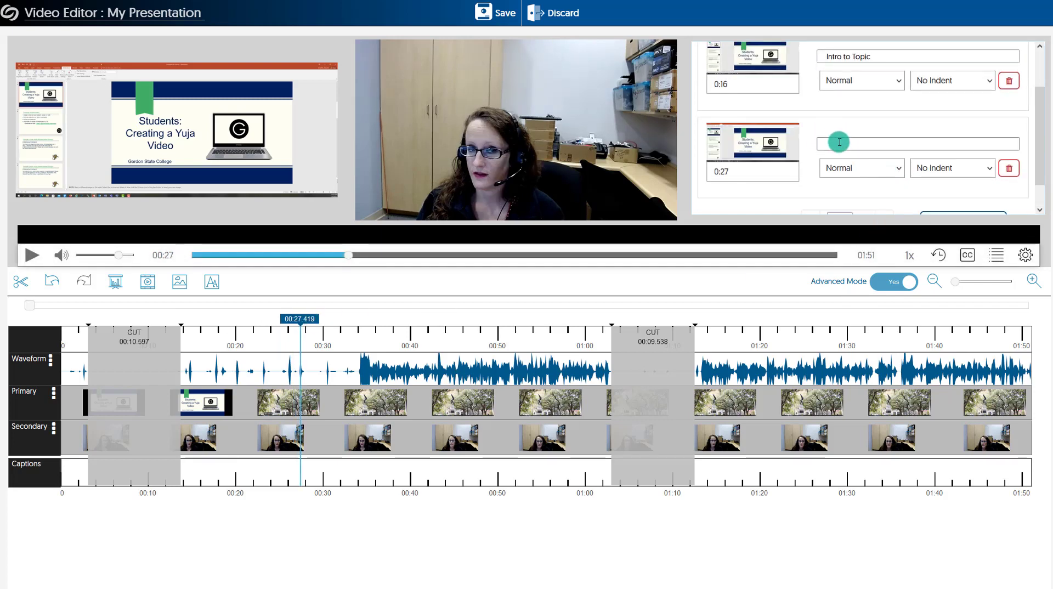
left_click(839, 142)
type("o")
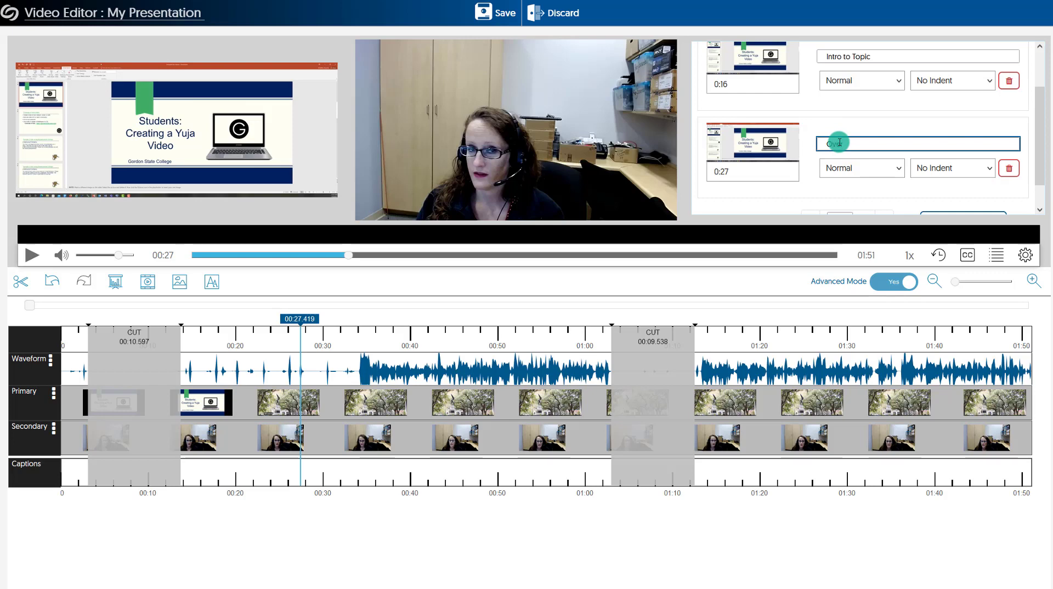
type("verview of Lung")
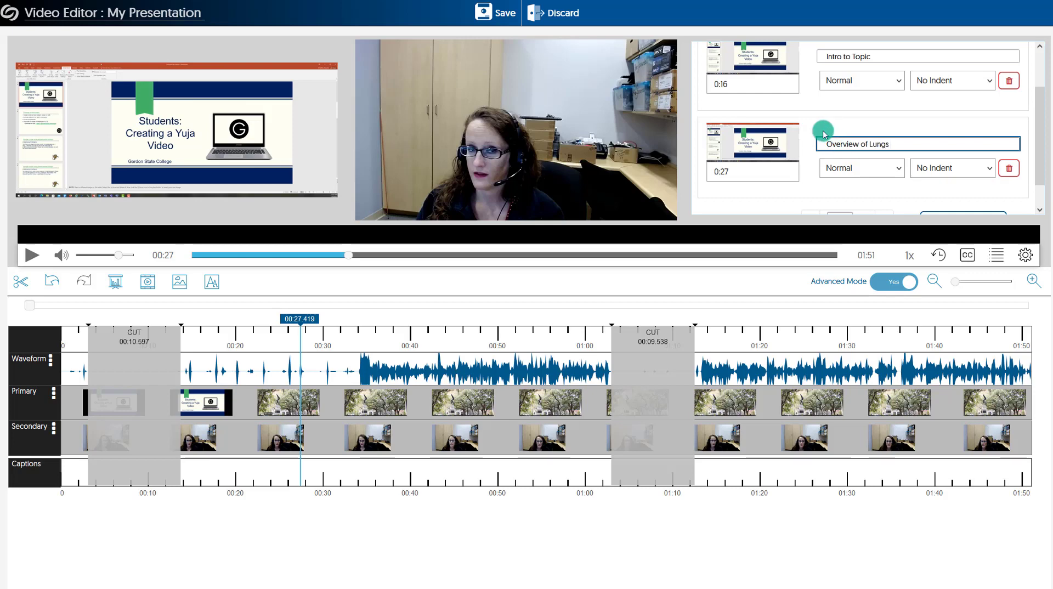
- Add chapter indexes 'Overview of Heart' at 0:42 and 'Overview of the Kidneys' at 1:02
left_click_drag(299, 319, 430, 319)
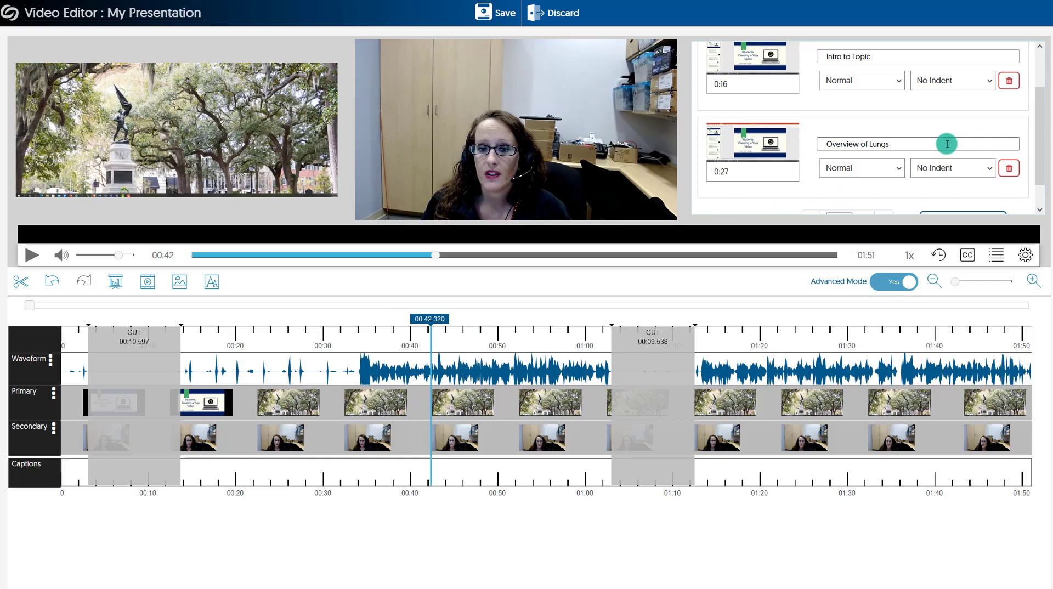
scroll(952, 160, "down", 1)
left_click(952, 190)
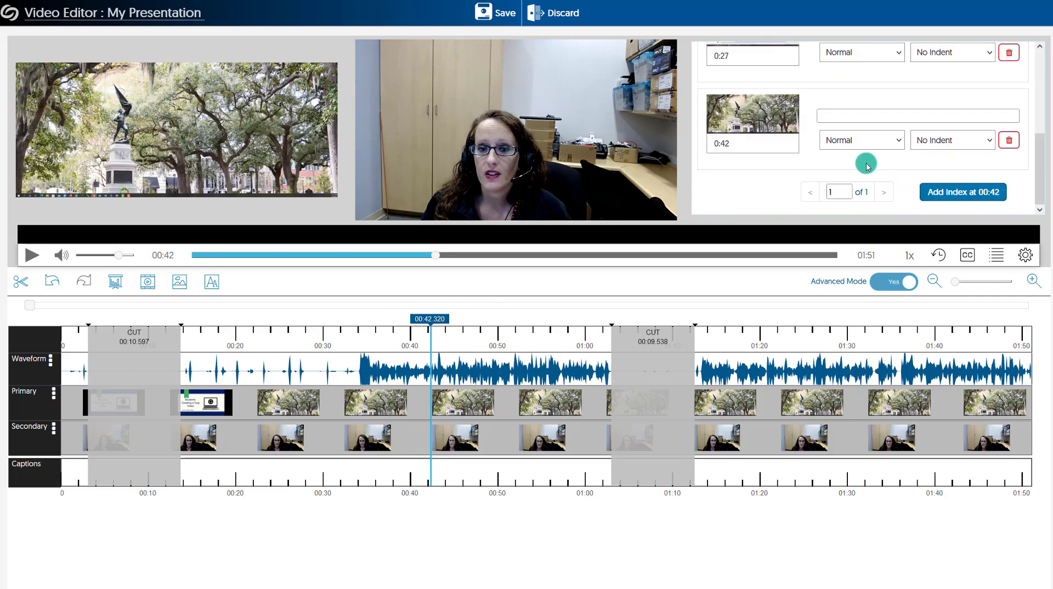
left_click(845, 112)
type("Ov")
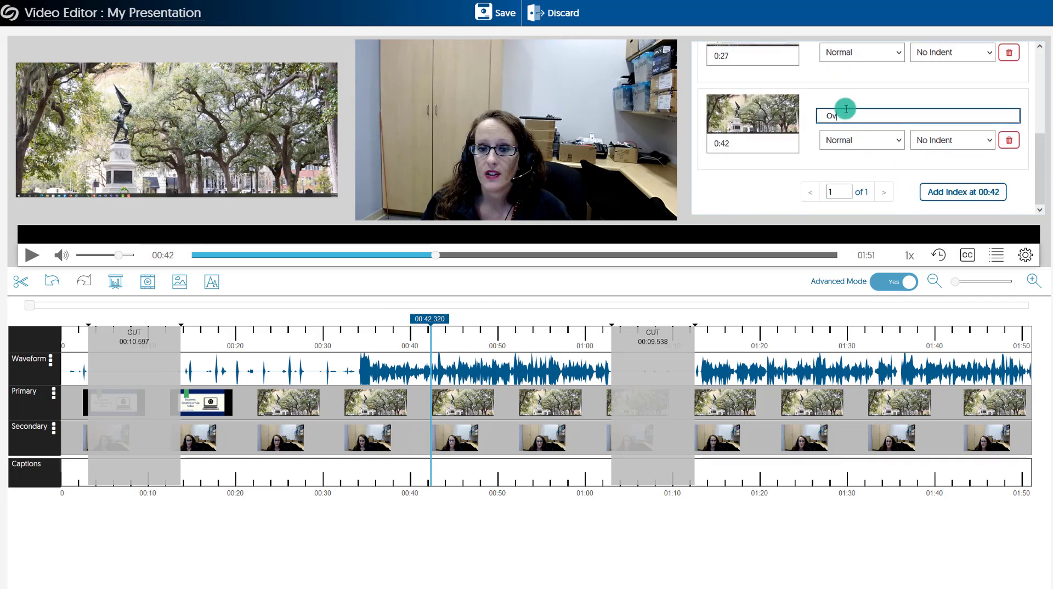
type("erview of Heat")
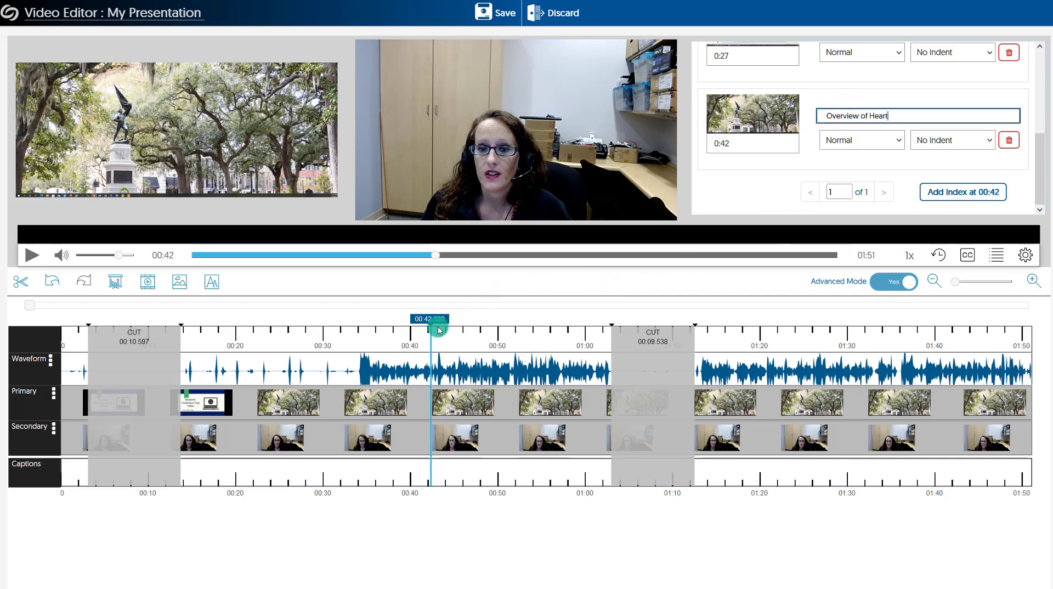
left_click_drag(430, 319, 604, 318)
left_click(937, 193)
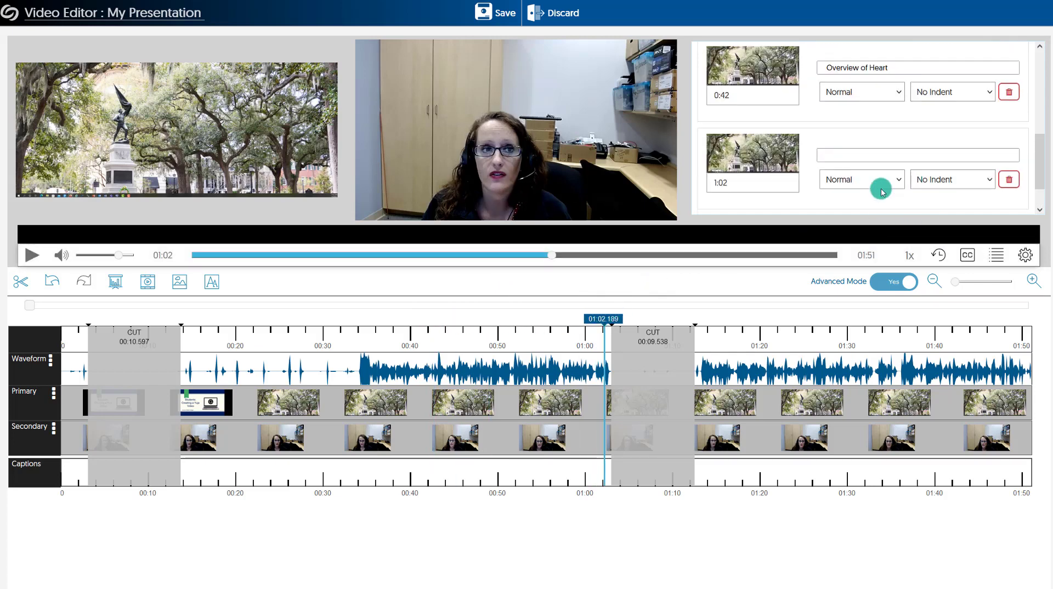
left_click(830, 116)
type("Cre")
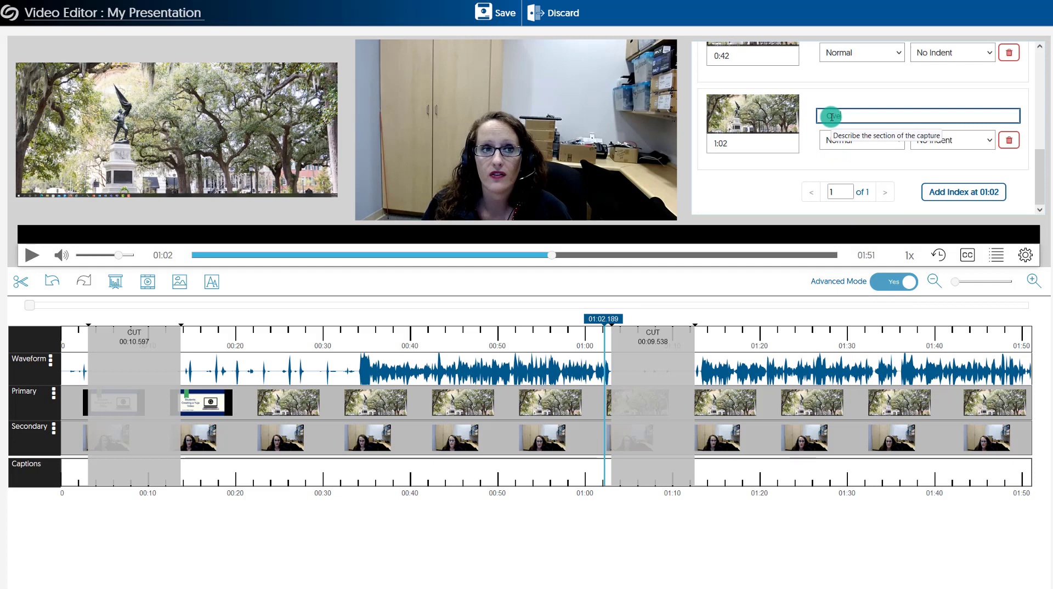
type("rview of the Kidnesy")
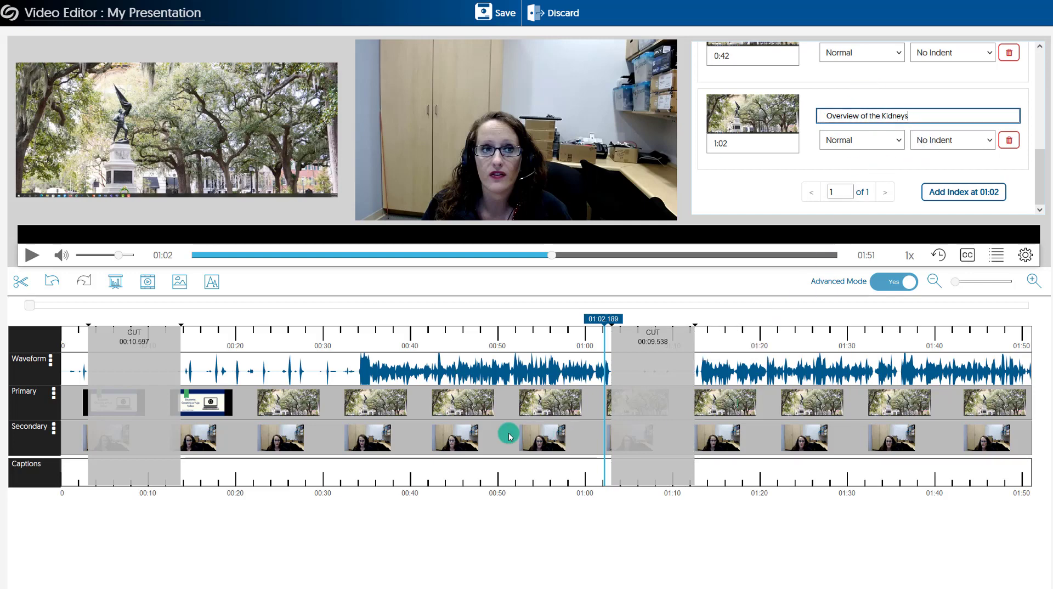
mouse_move(654, 429)
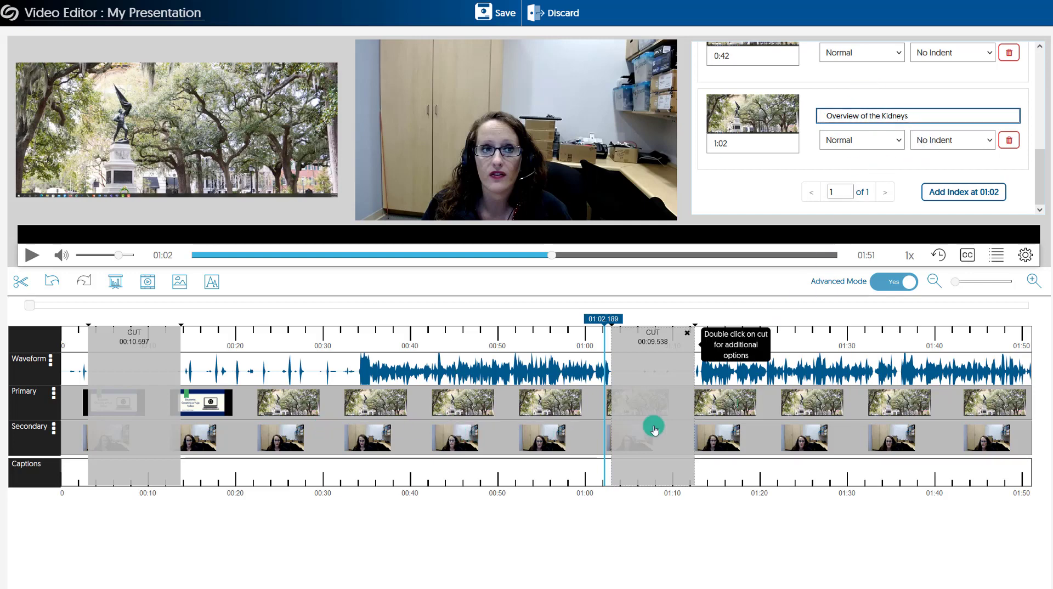
left_click(497, 14)
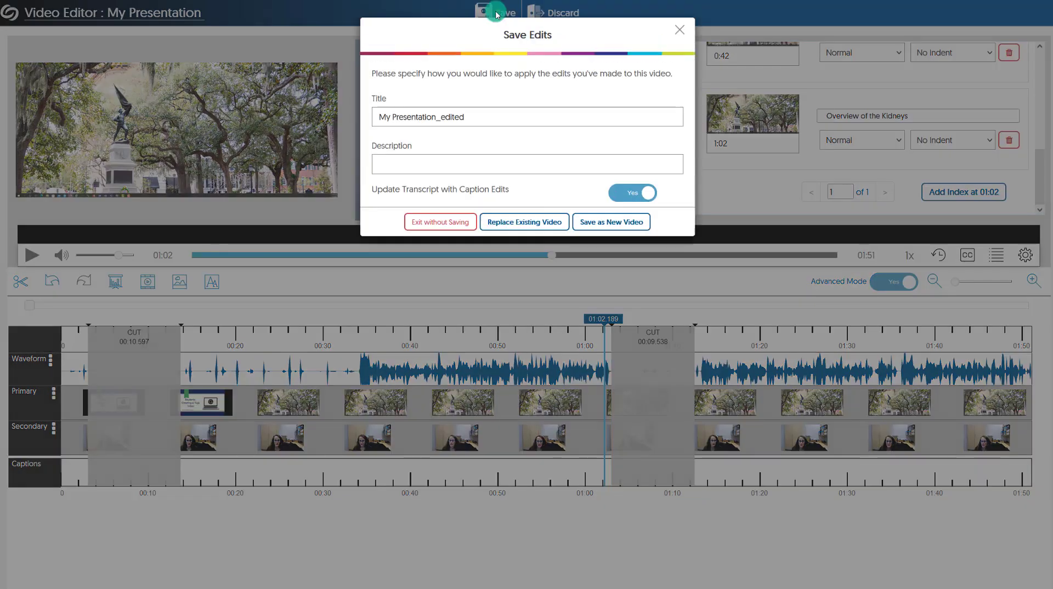
- Save the edits as a new video keeping the title 'My Presentation_edited'
left_click(475, 118)
left_click_drag(475, 118, 369, 118)
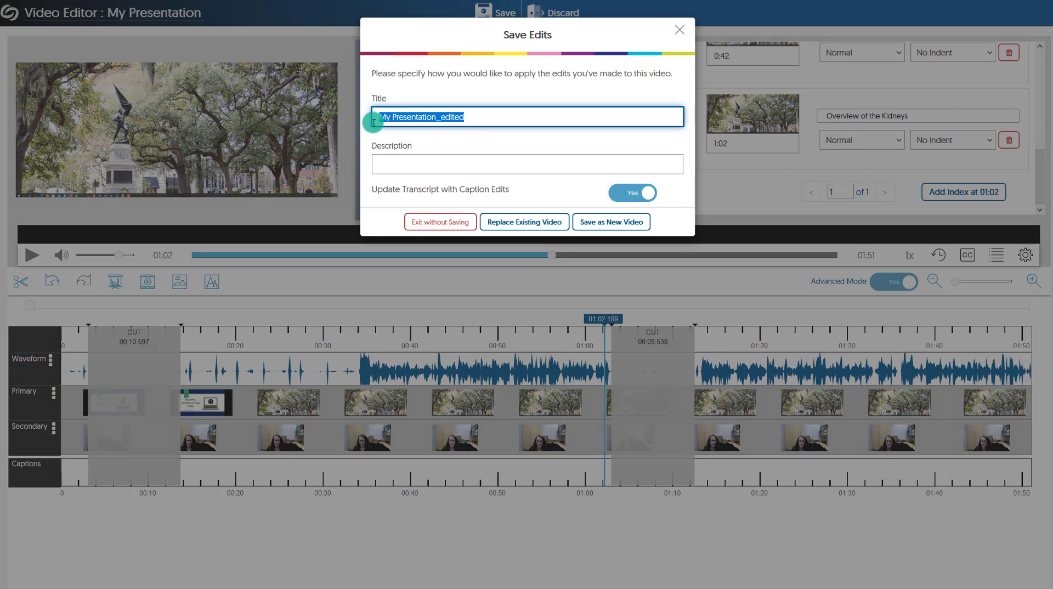
left_click(491, 116)
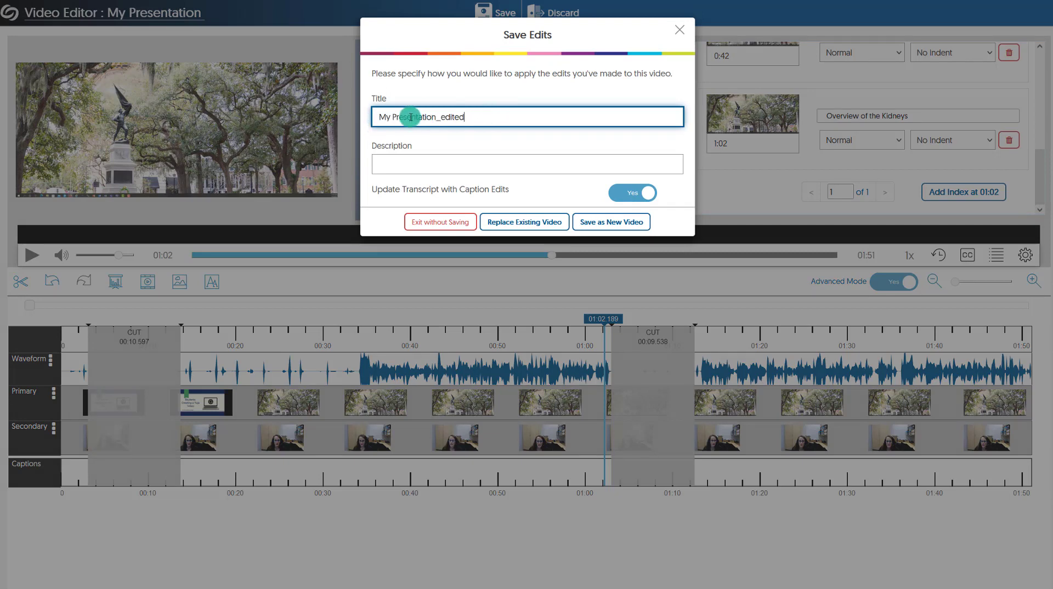
left_click_drag(479, 113, 355, 118)
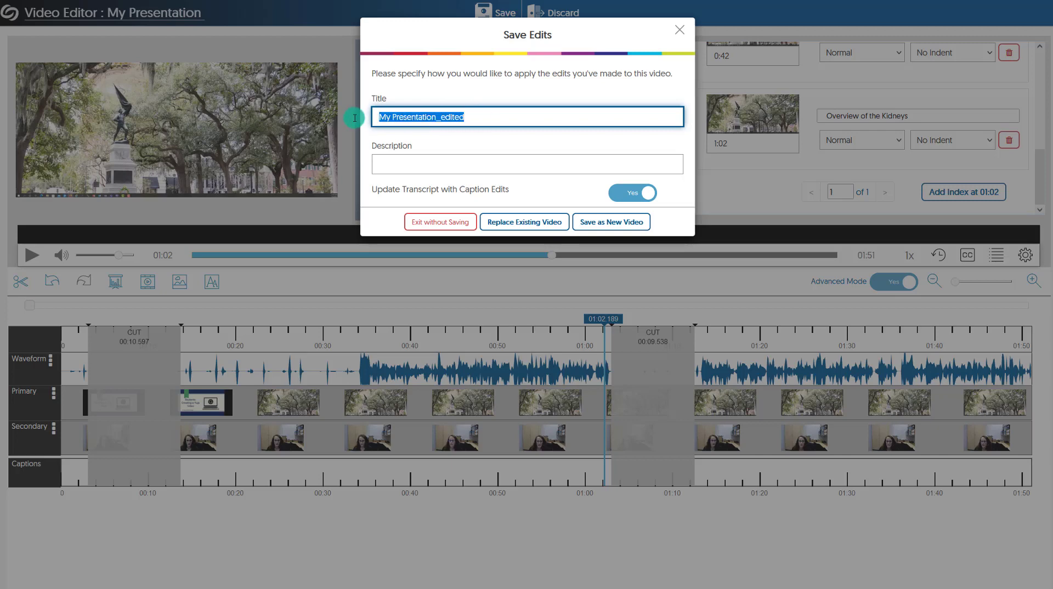
left_click(475, 117)
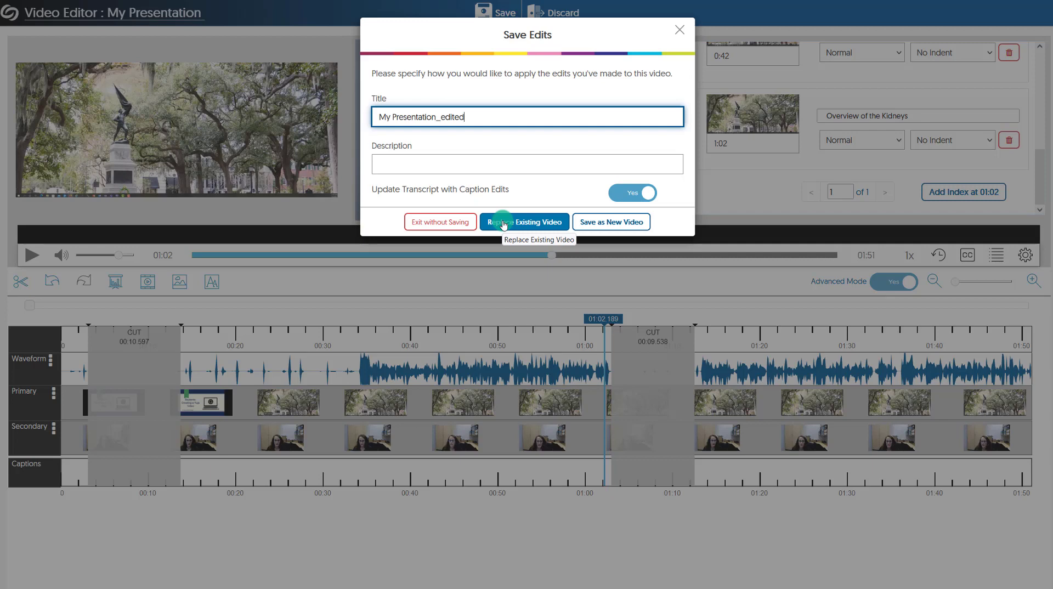
left_click(605, 228)
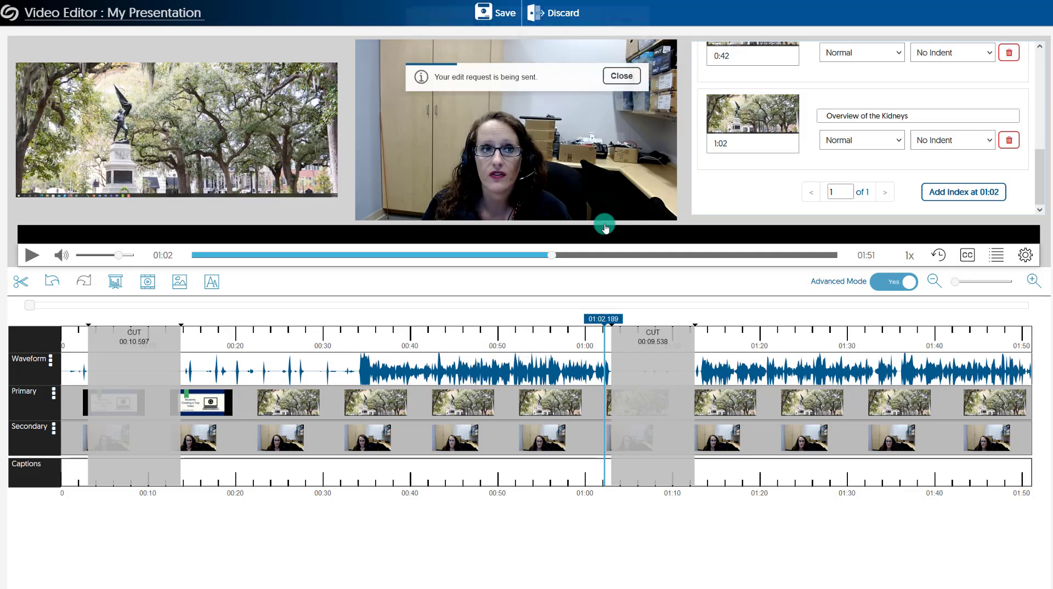
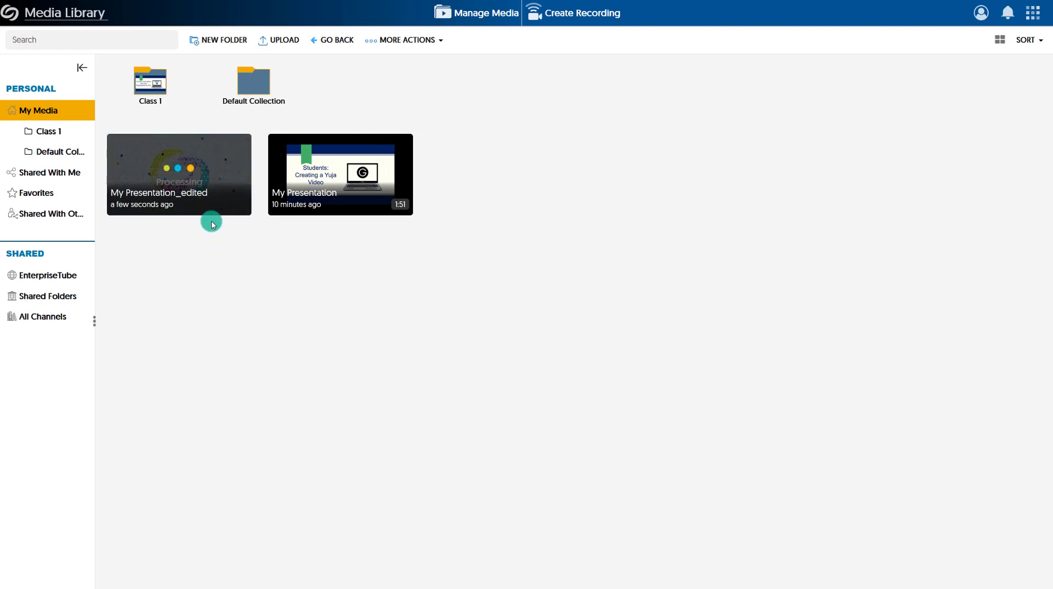
- Open Media Details for My Presentation_edited and review its settings categories and available actions
mouse_move(206, 217)
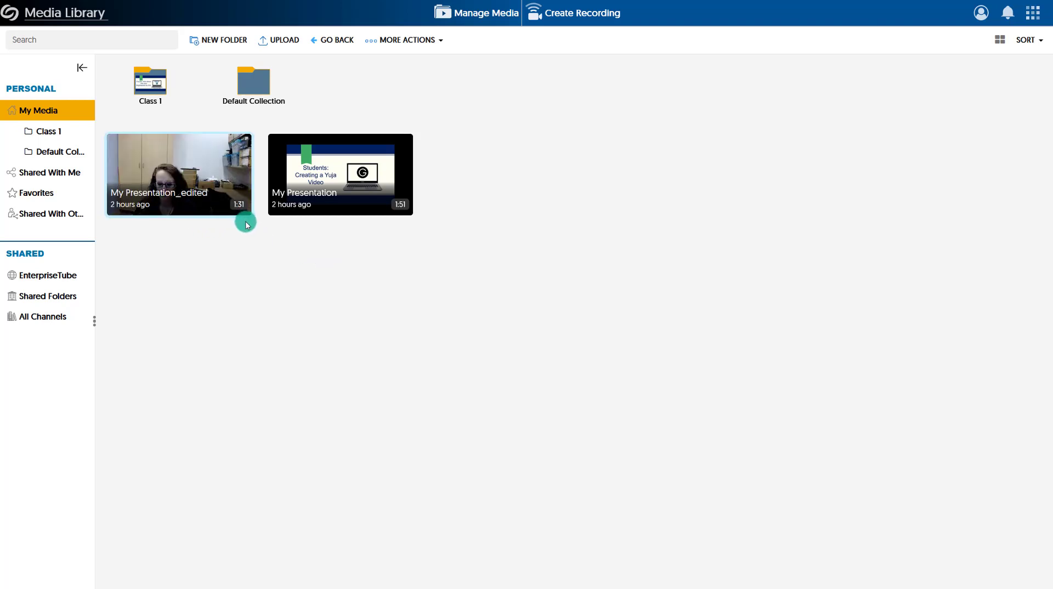
mouse_move(231, 205)
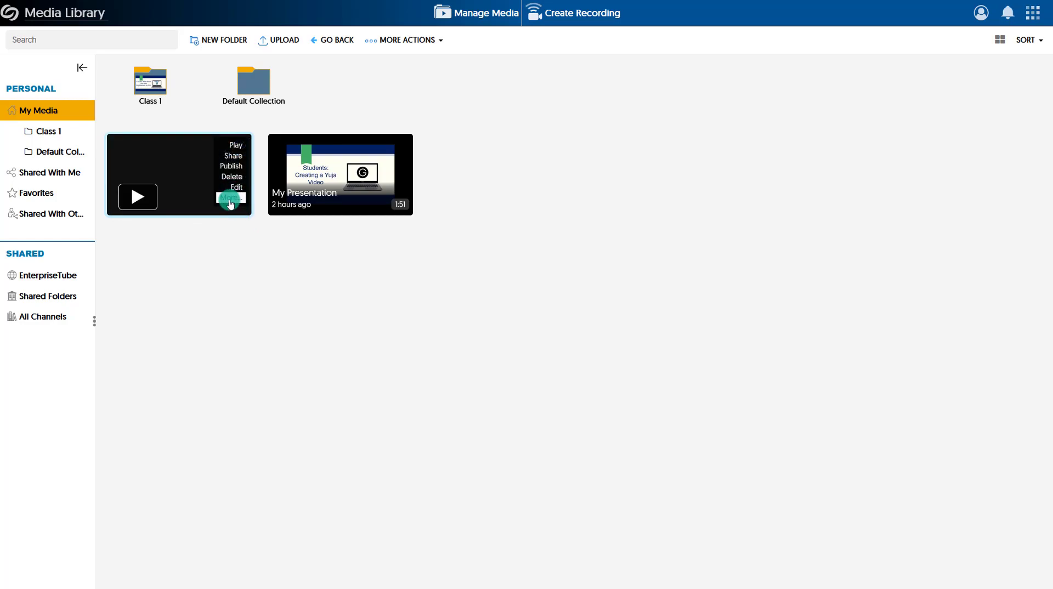
left_click(230, 201)
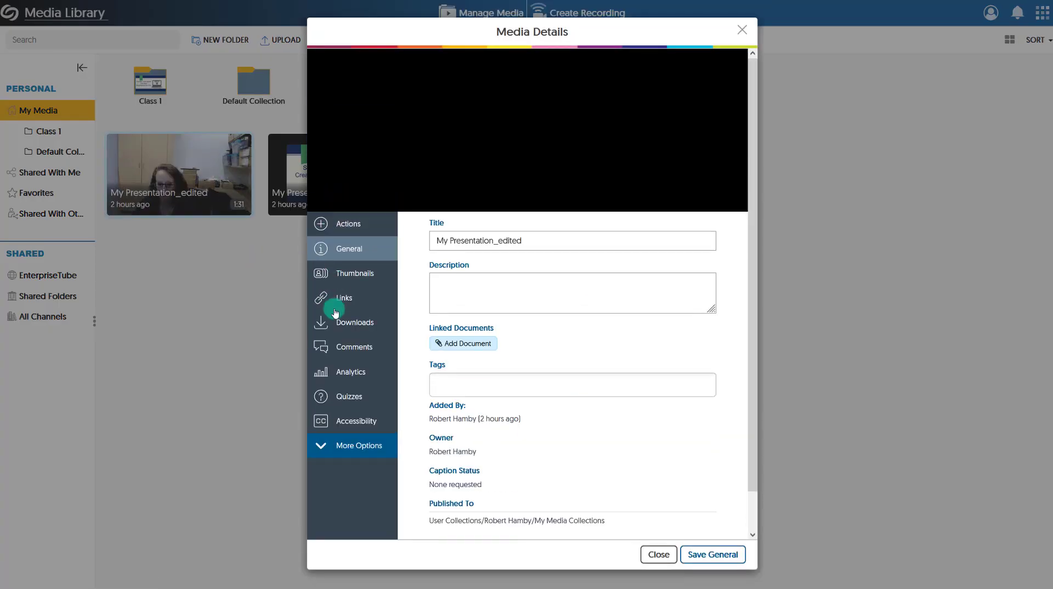
left_click(341, 454)
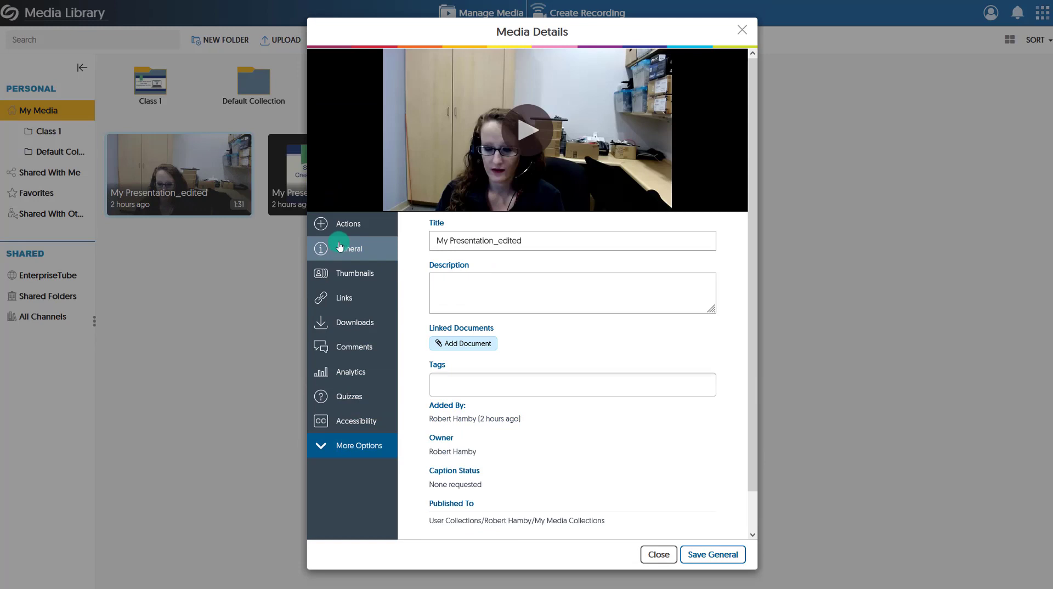
left_click(336, 224)
scroll(512, 324, "down", 1)
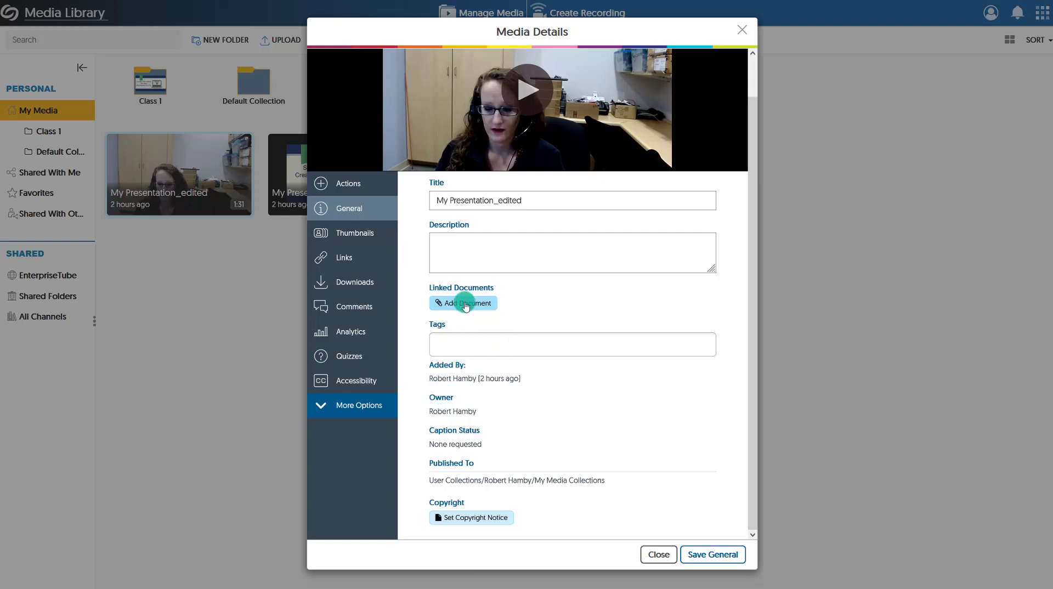
scroll(483, 338, "up", 1)
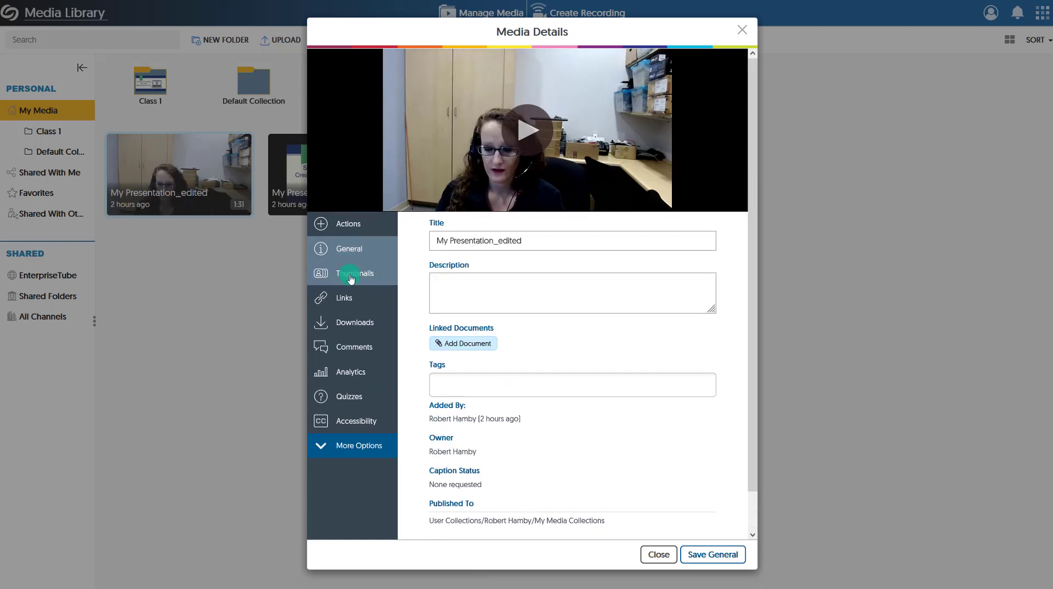
- Browse the Thumbnails, Downloads, Analytics and Accessibility sections, ending on the Links section
left_click(347, 272)
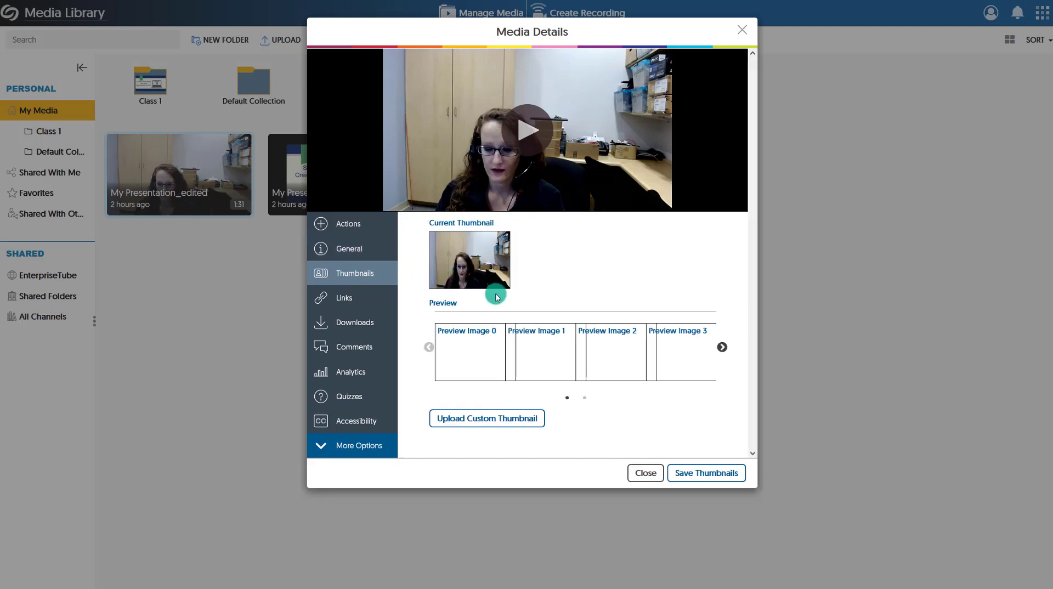
left_click(722, 346)
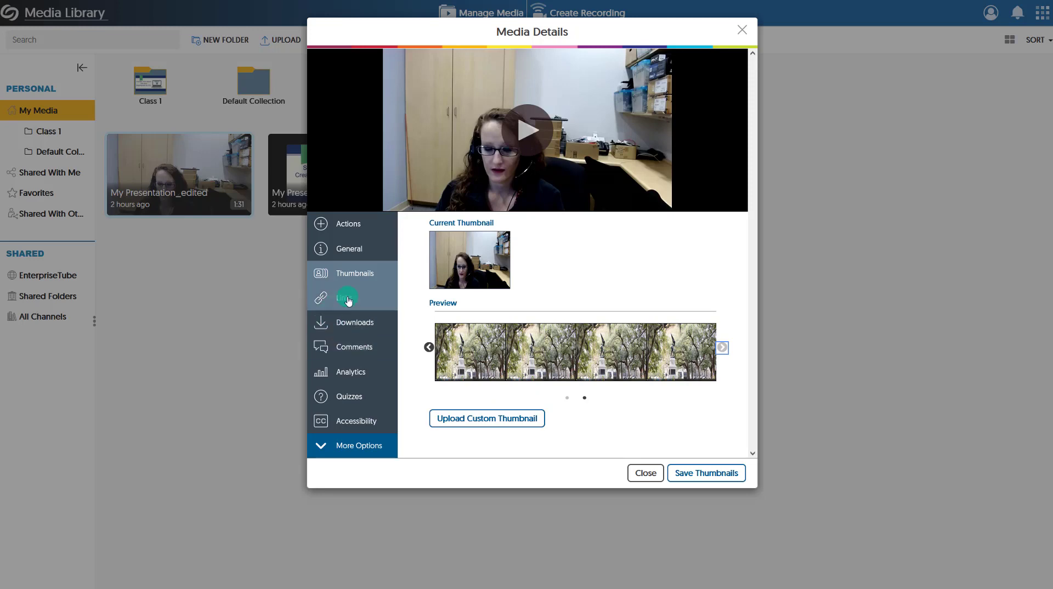
left_click(348, 324)
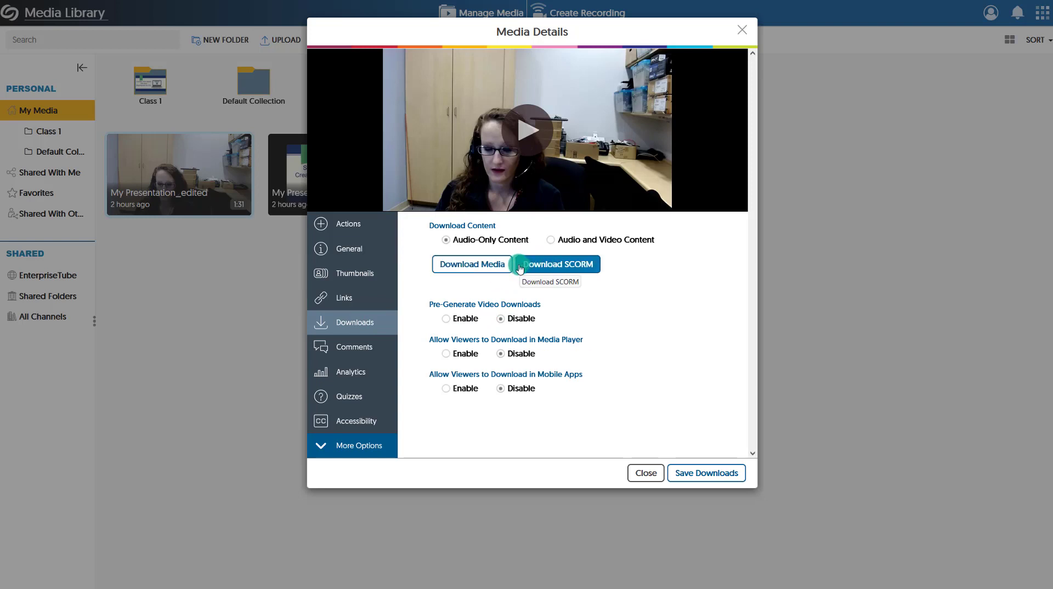
left_click(385, 366)
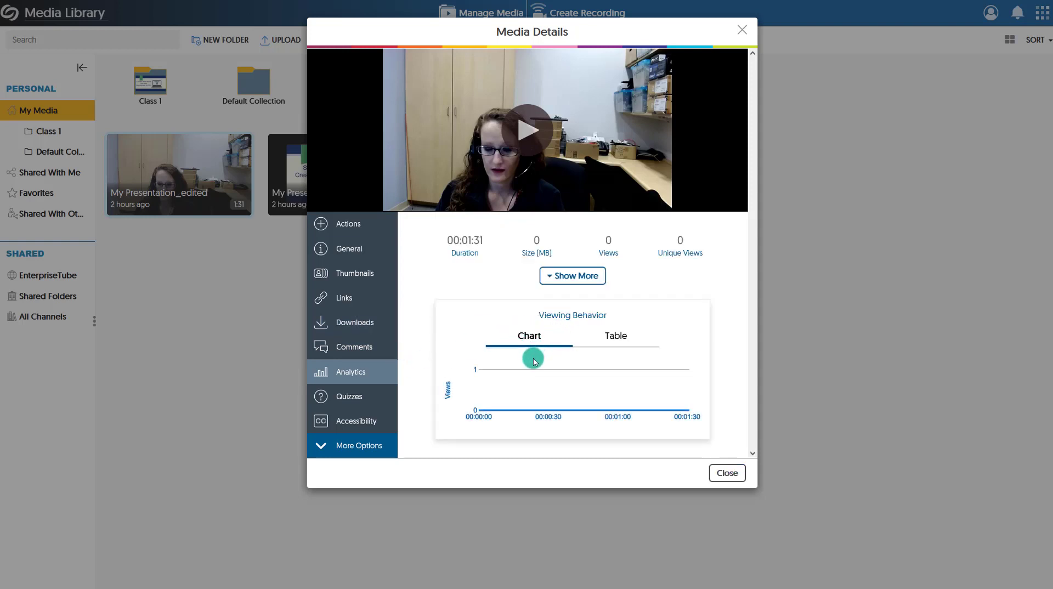
left_click(362, 422)
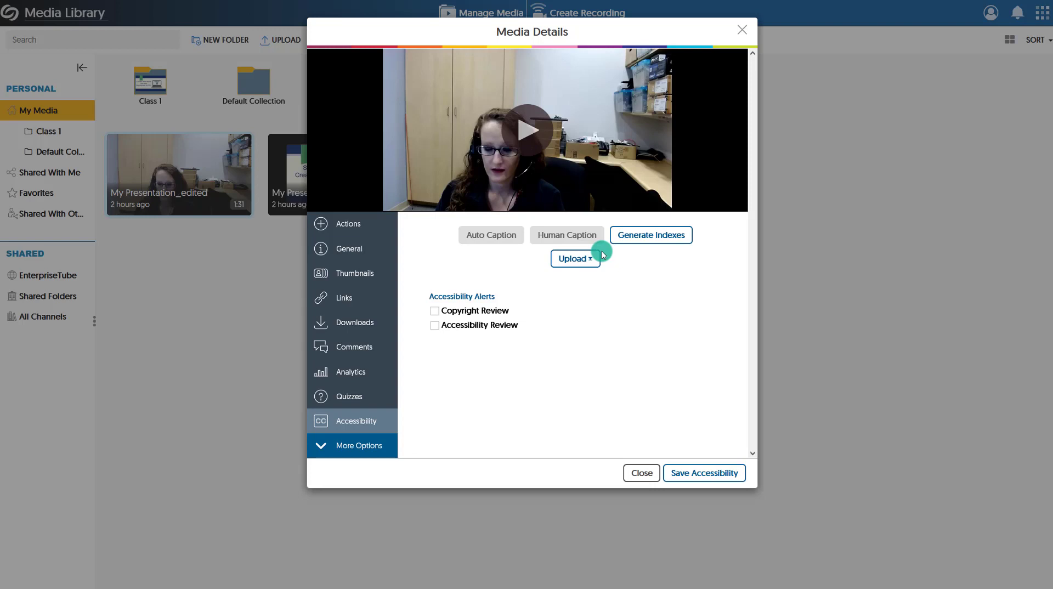
left_click(359, 296)
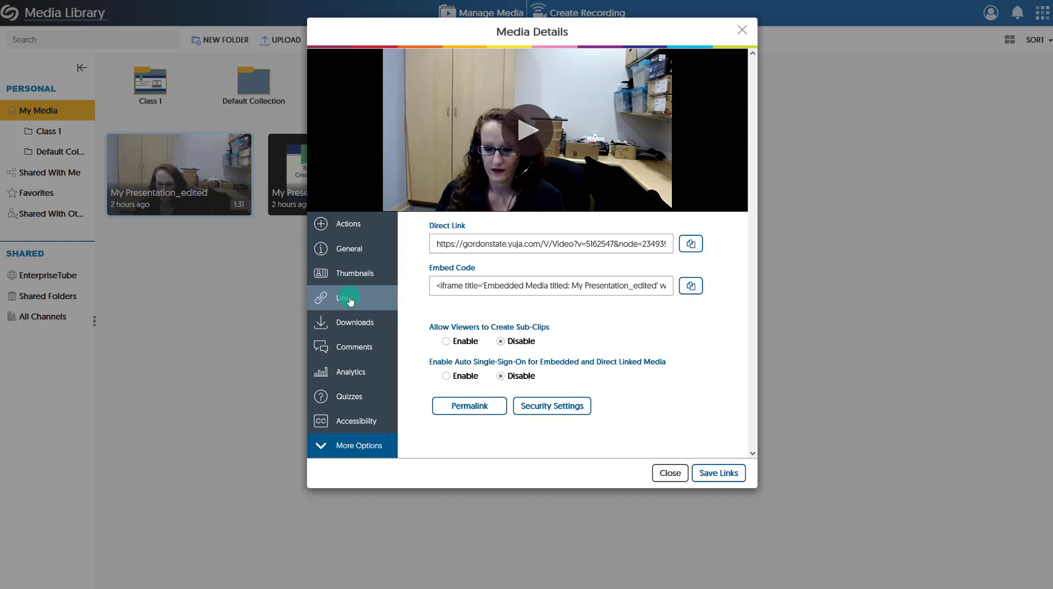
- Select the Direct Link URL and copy it to the clipboard
left_click(590, 242)
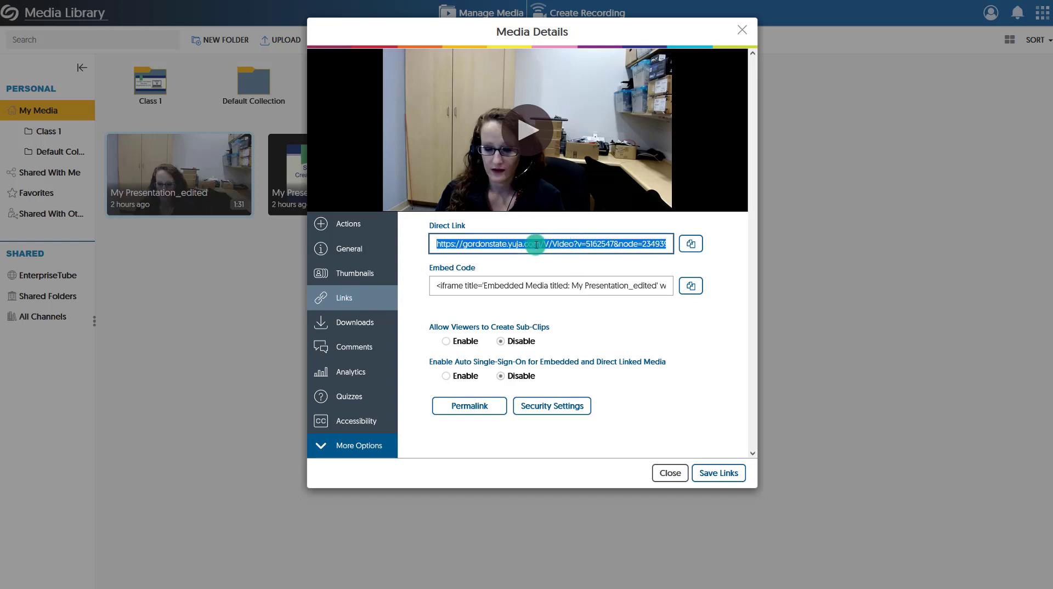
left_click(690, 244)
left_click(547, 244)
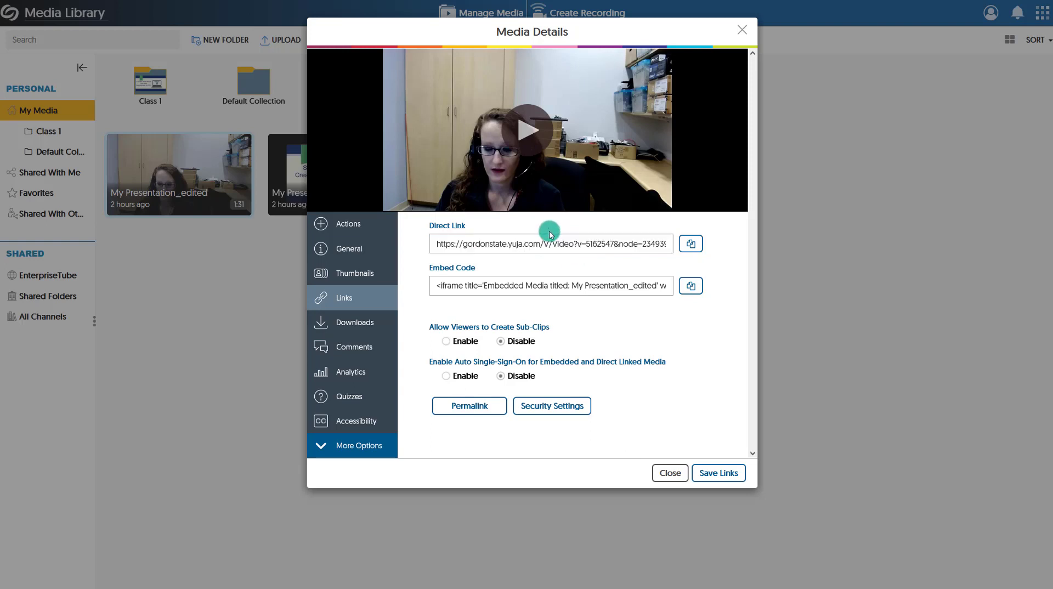
left_click(477, 237)
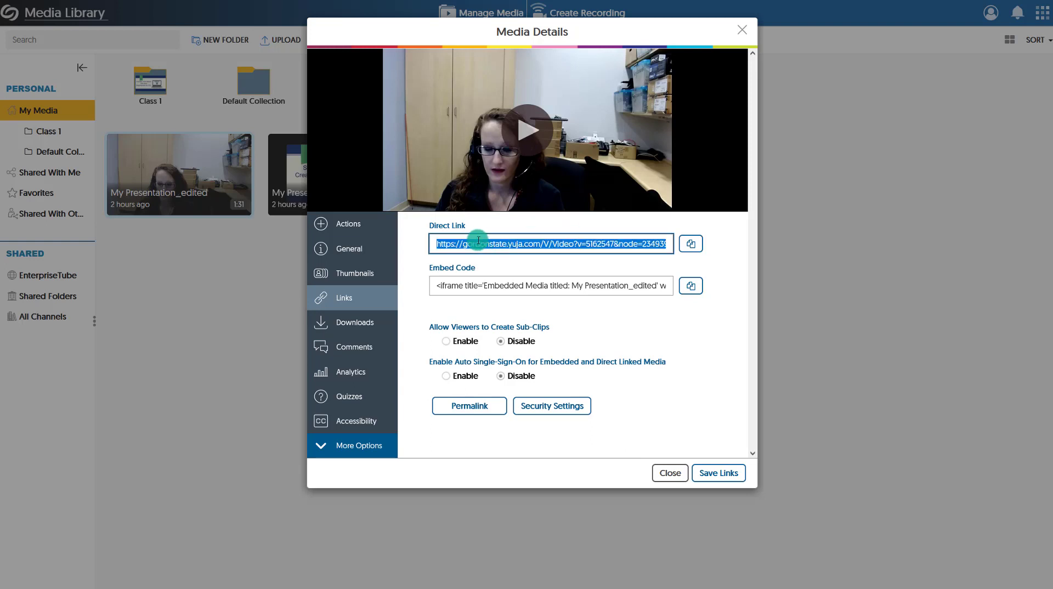
left_click(268, 23)
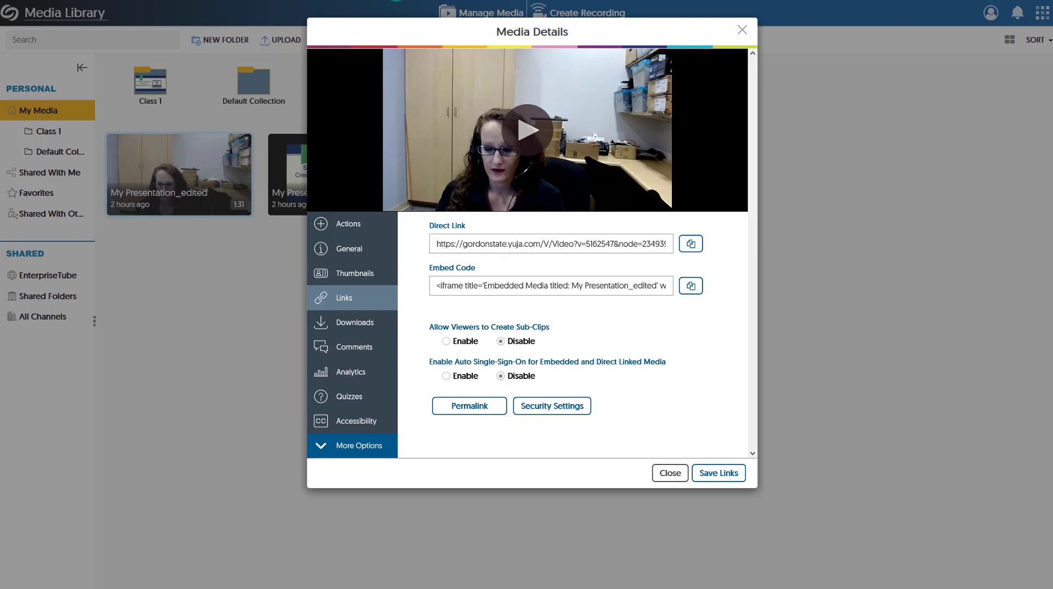
left_click(523, 242)
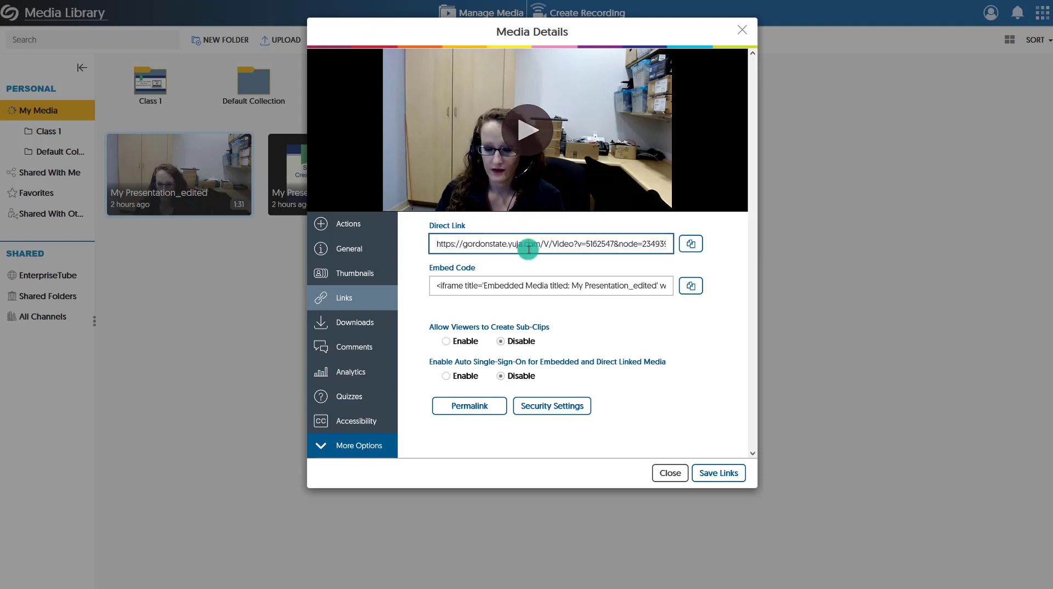
left_click(465, 242)
- Reopen My Presentation_edited's details, return to Links and copy the direct link again
left_click(742, 29)
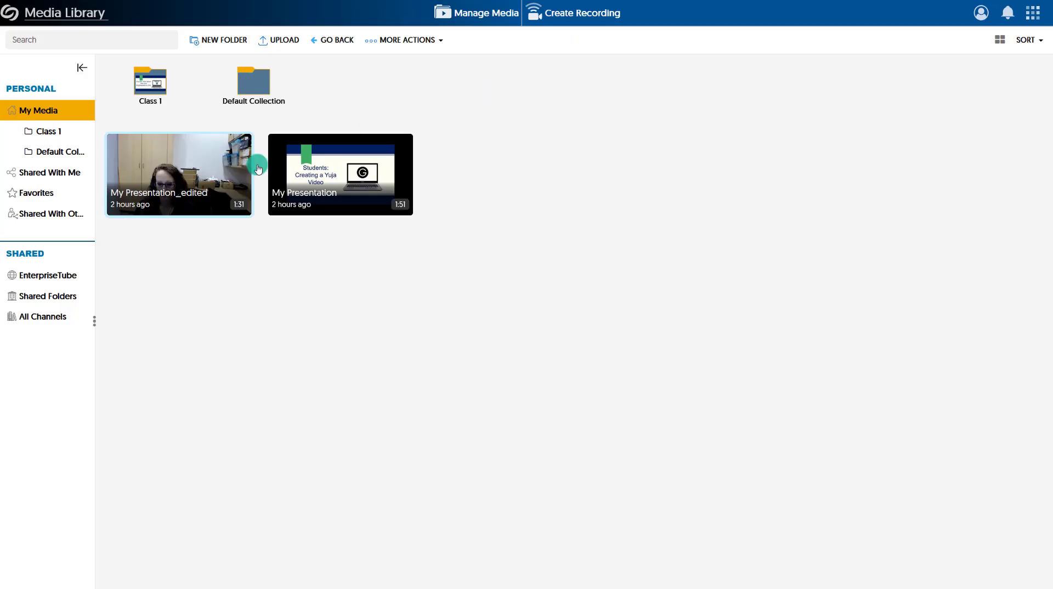
left_click(233, 202)
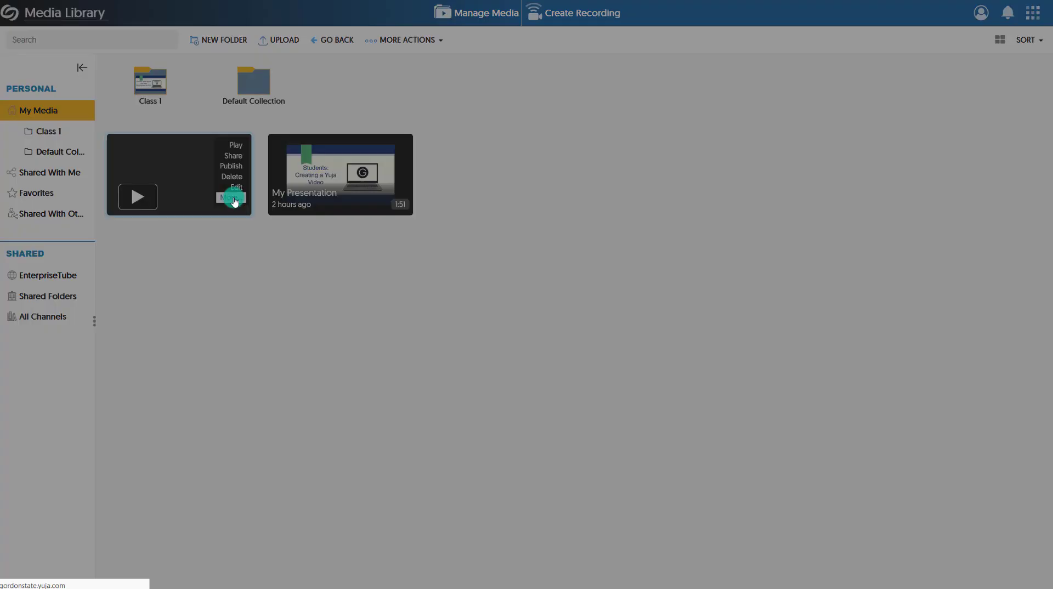
left_click(387, 322)
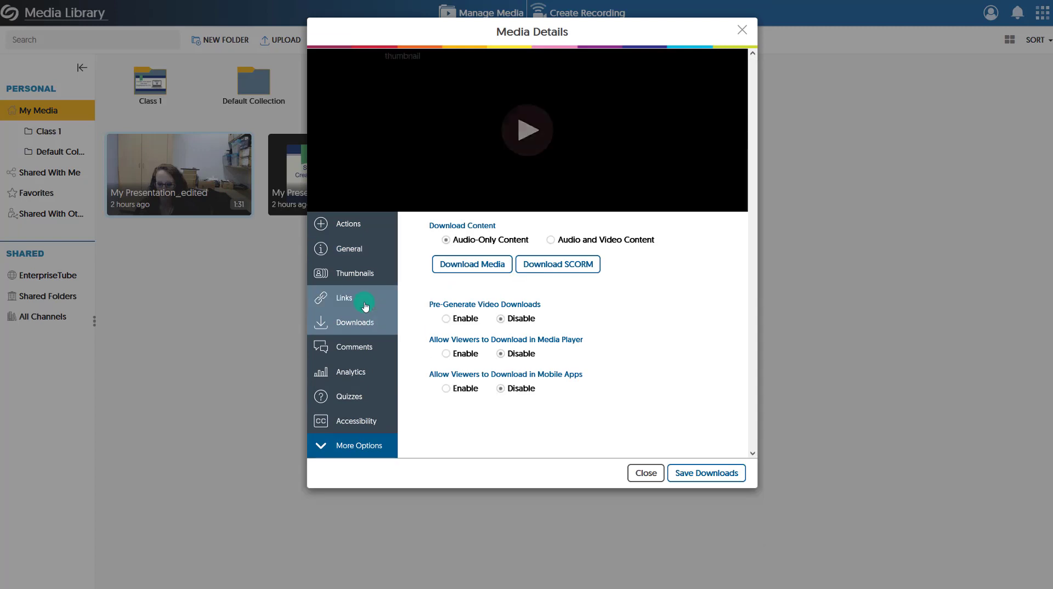
left_click(364, 299)
left_click(691, 243)
left_click(694, 247)
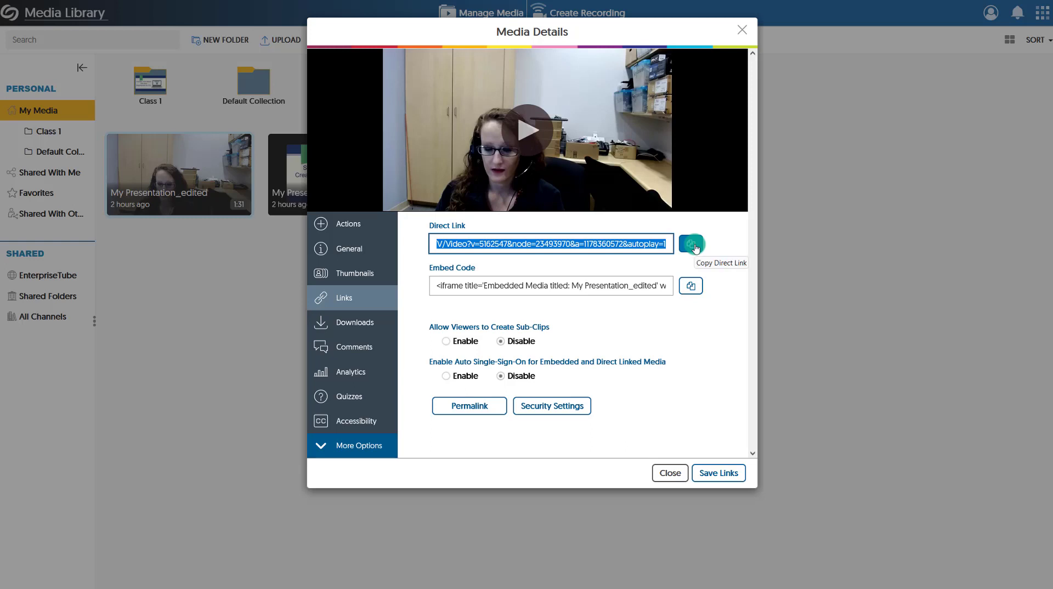
- Try a password restriction, then remove Password or Authentication Restriction and save the security settings
left_click(555, 407)
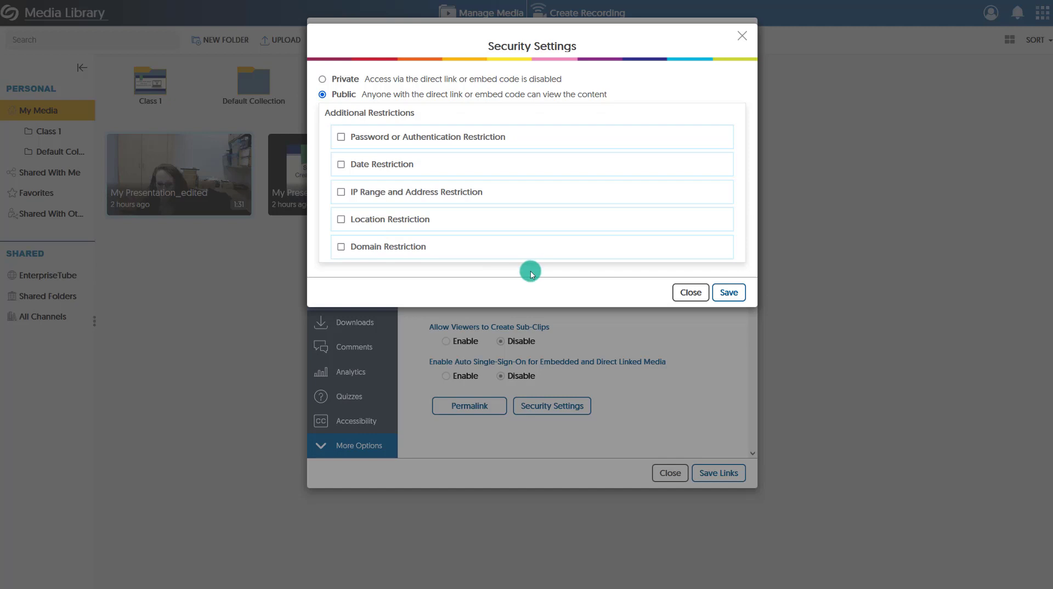
left_click(437, 138)
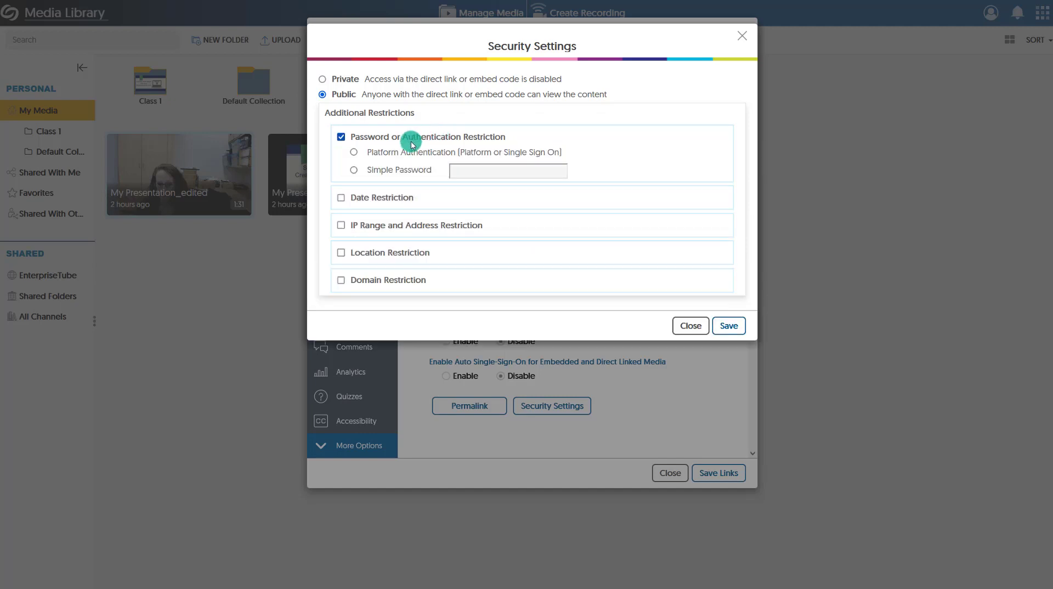
left_click(354, 170)
left_click(460, 170)
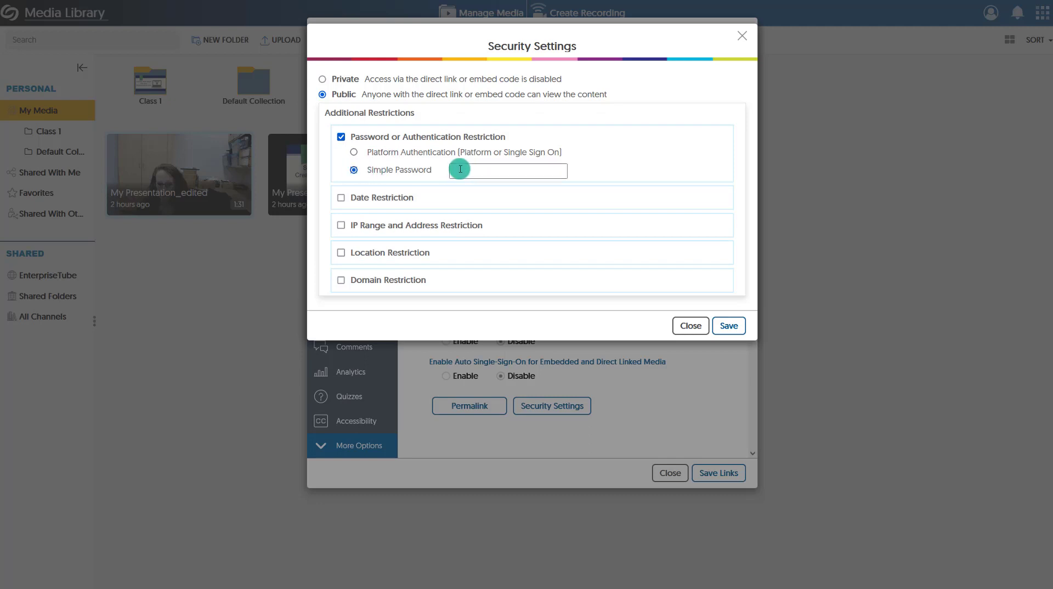
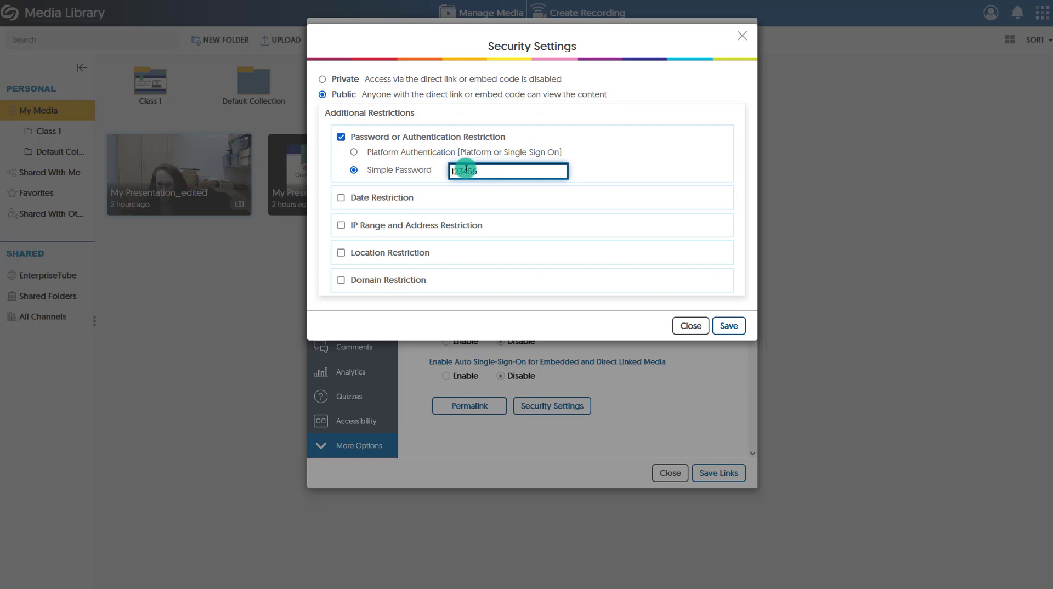
left_click(444, 156)
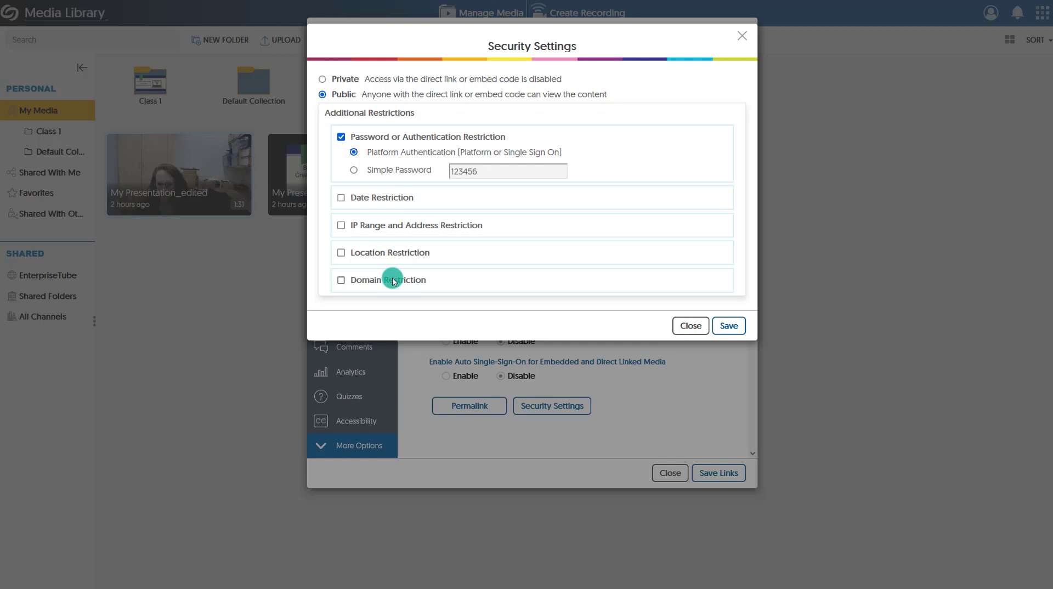
left_click(340, 137)
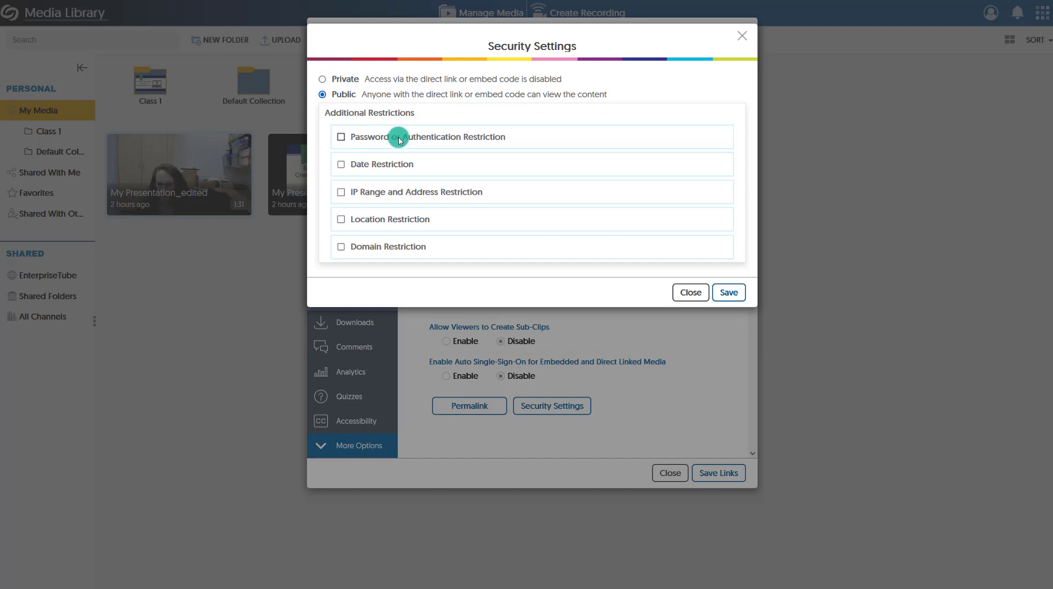
left_click(728, 292)
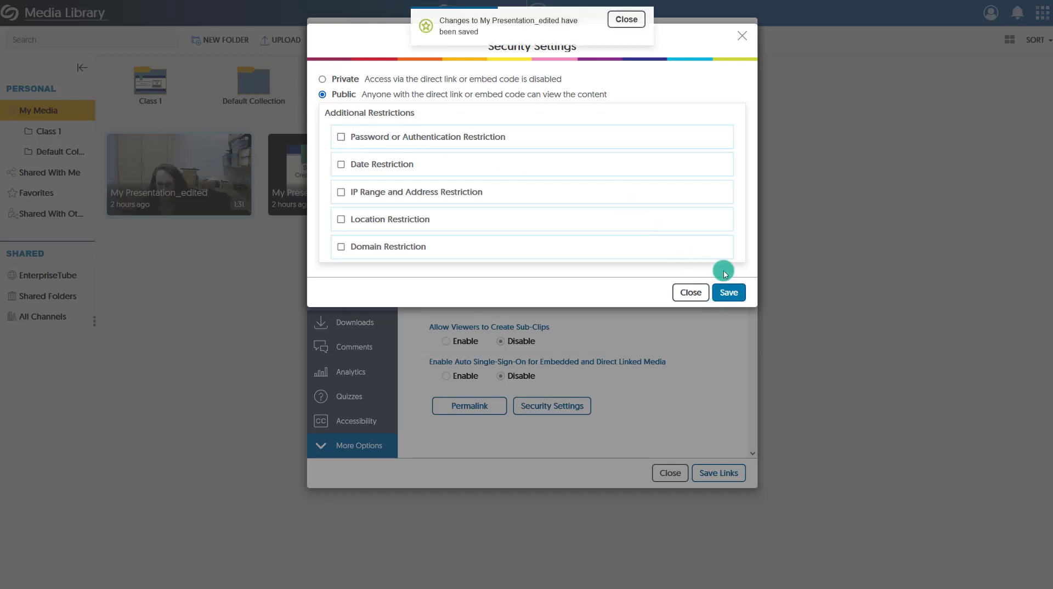
left_click(627, 21)
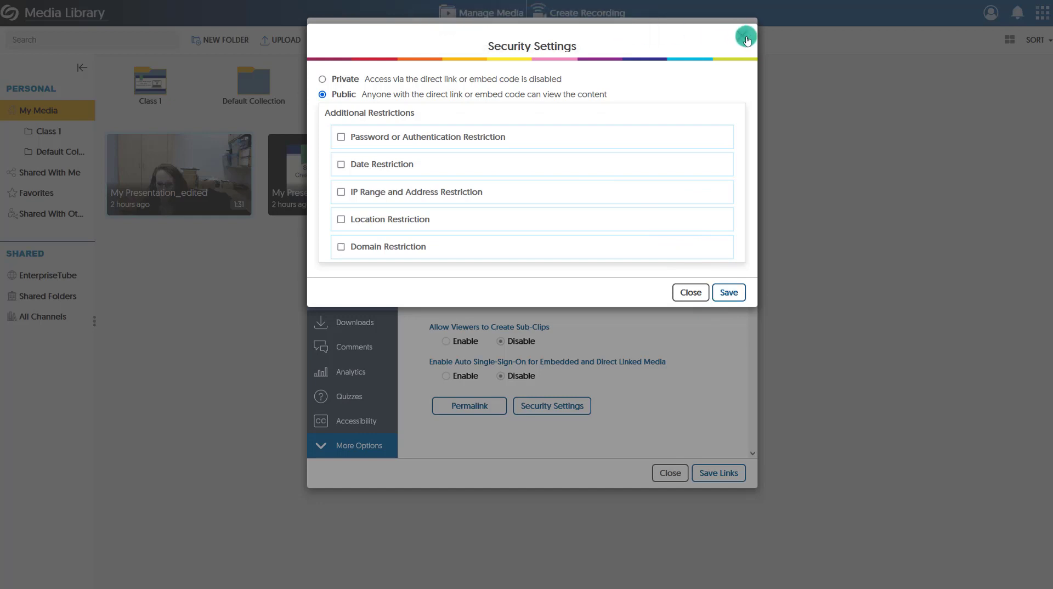
left_click(741, 35)
- Copy the direct link, close Media Details, and open Unit 1's Post your link topic
left_click(691, 243)
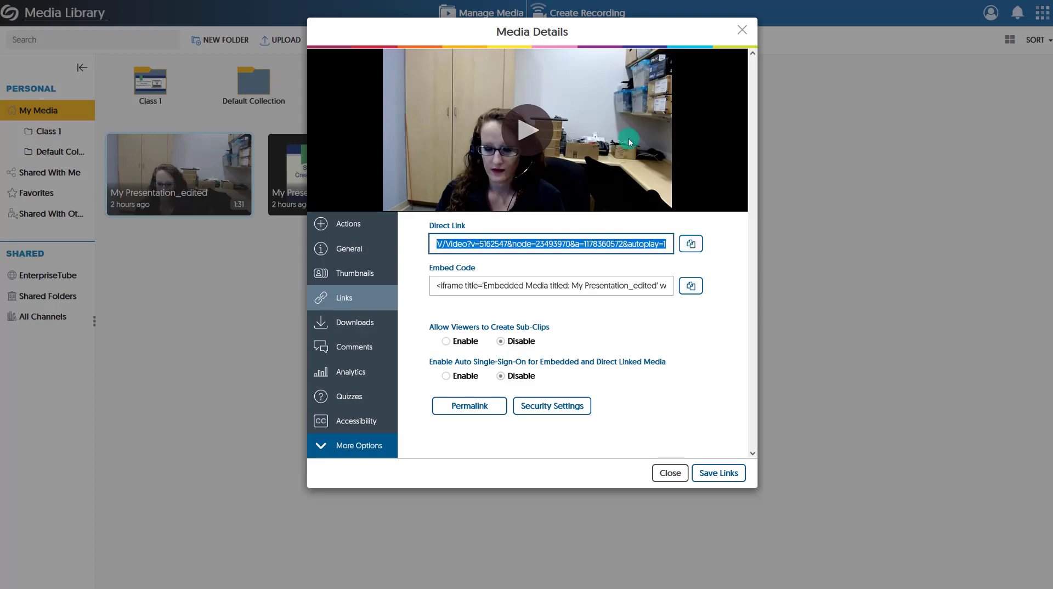
left_click(674, 475)
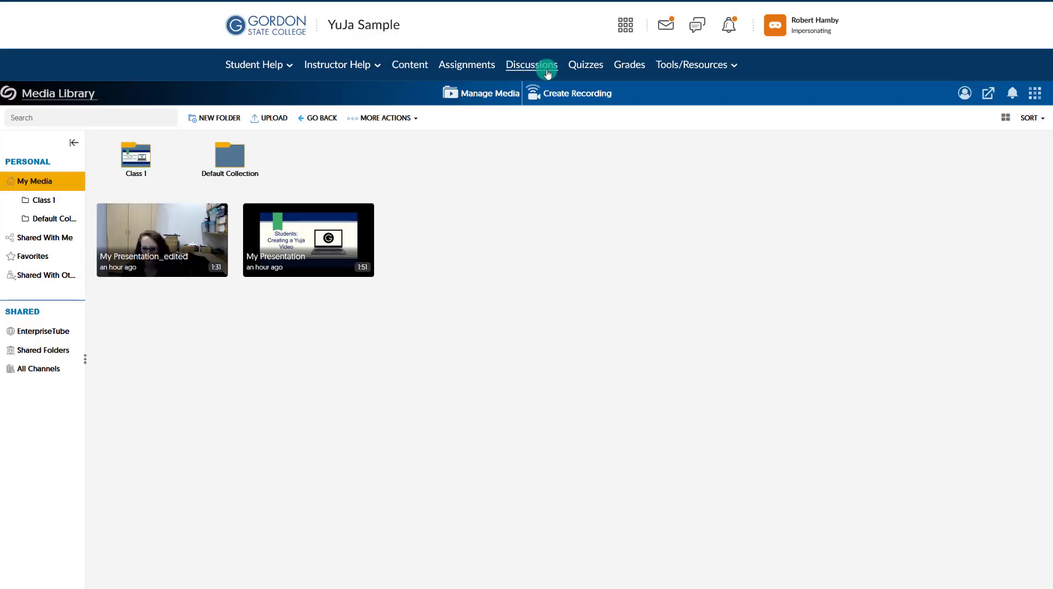
left_click(401, 69)
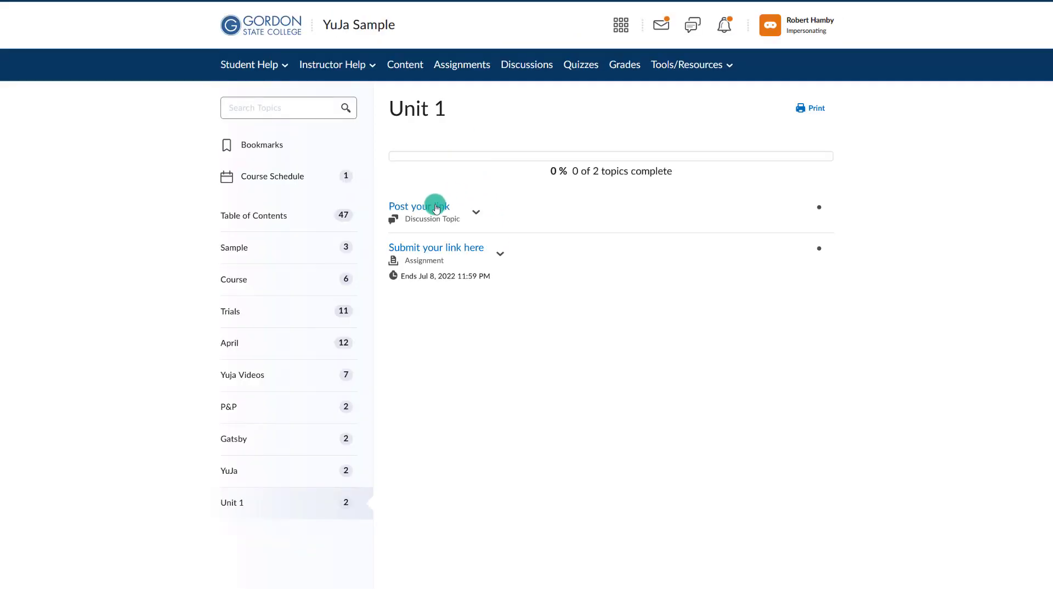
left_click(431, 207)
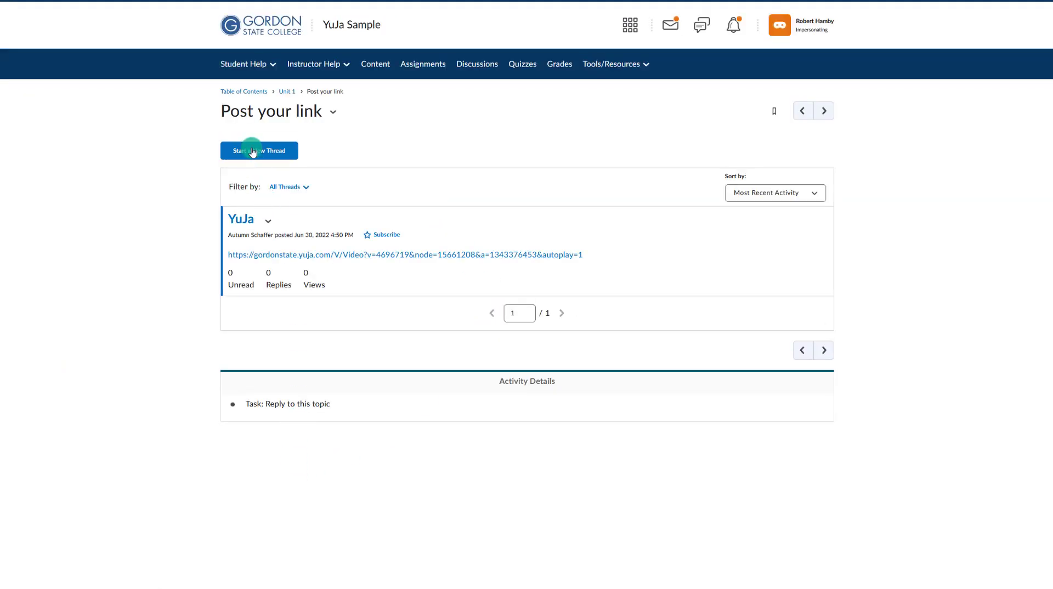
- Post a new thread titled 'Yuja Video' with the copied YuJa link pasted in its body
left_click(255, 149)
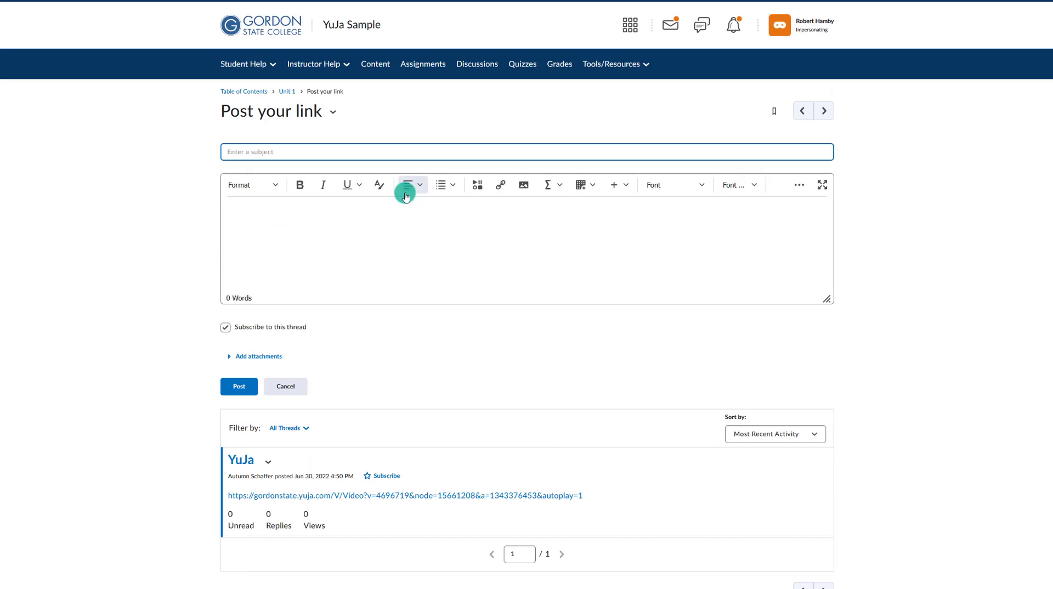
type("Yuja Video")
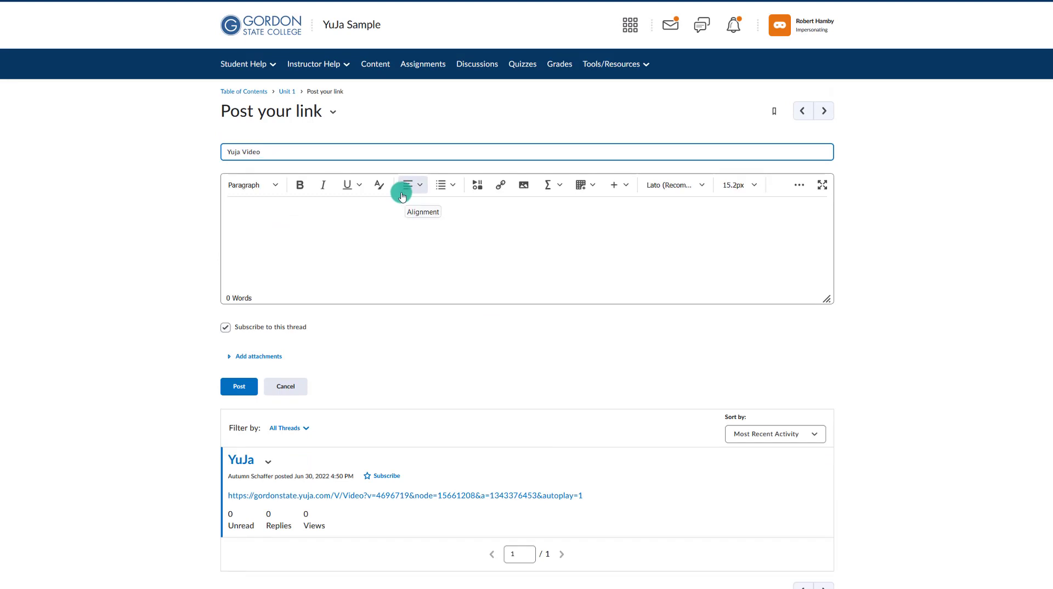
left_click(277, 252)
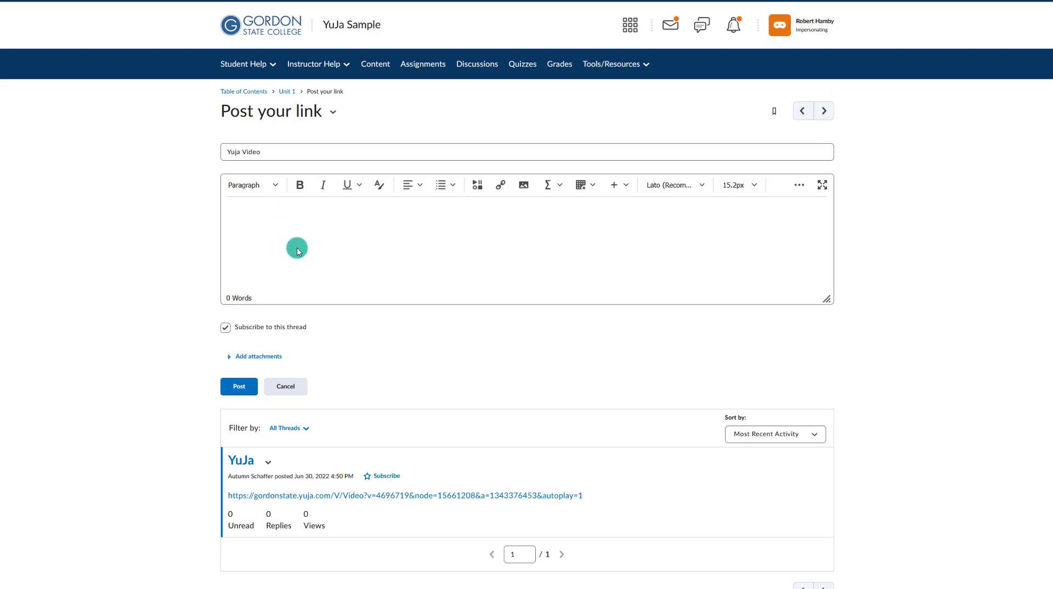
key("ctrl+v")
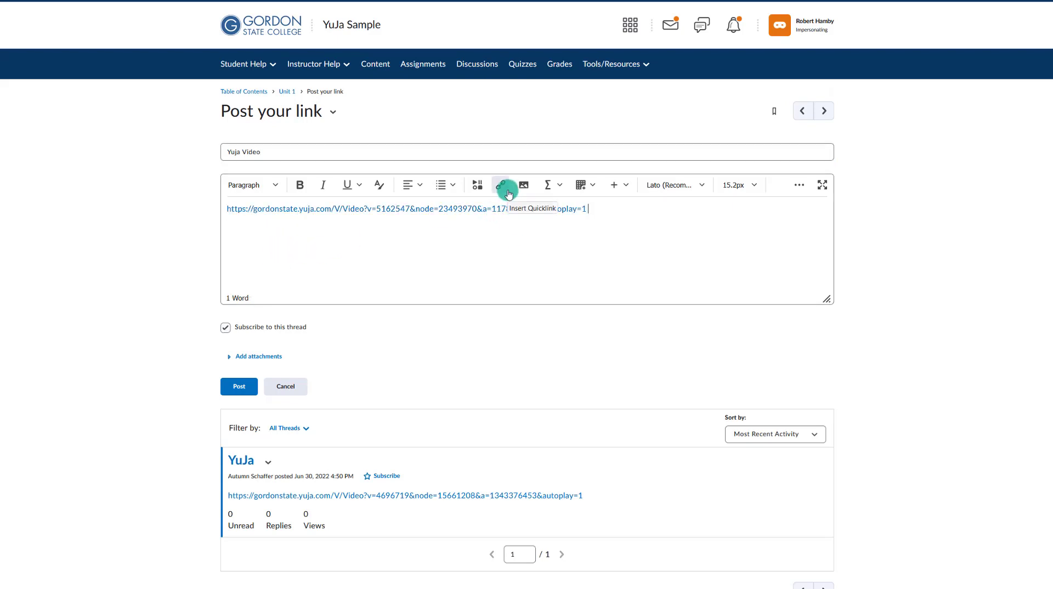
left_click(249, 388)
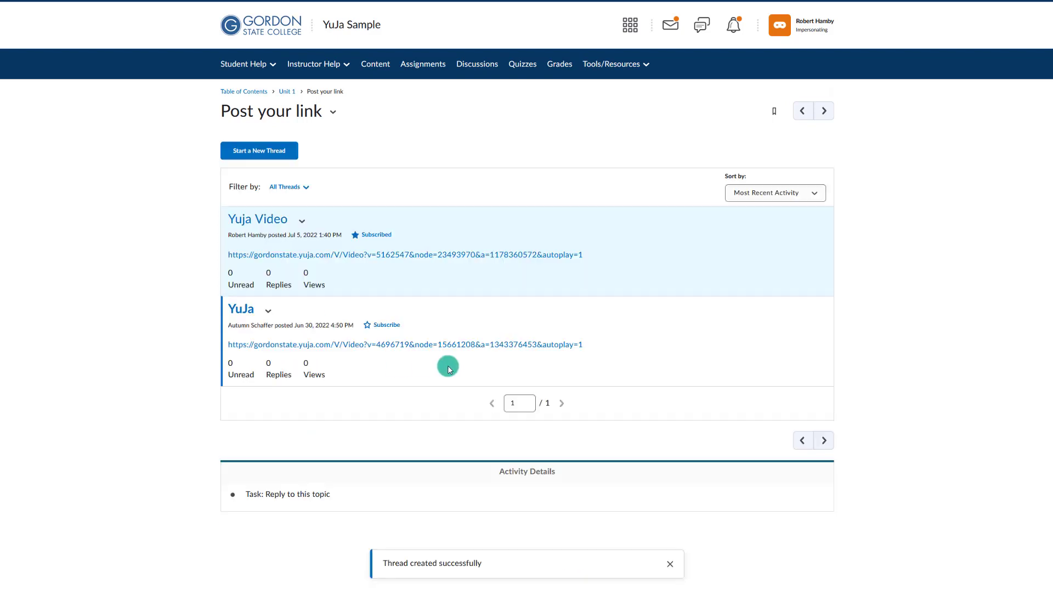
- Open the posted video link in a new tab and move the webcam inset bottom-left
right_click(361, 256)
left_click(379, 269)
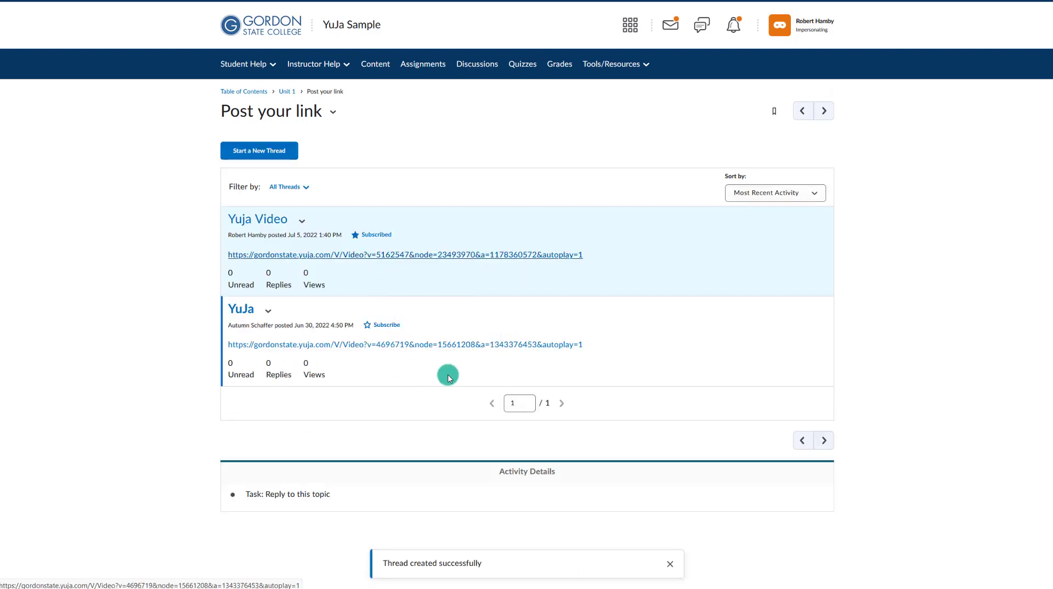
key("ctrl+Tab")
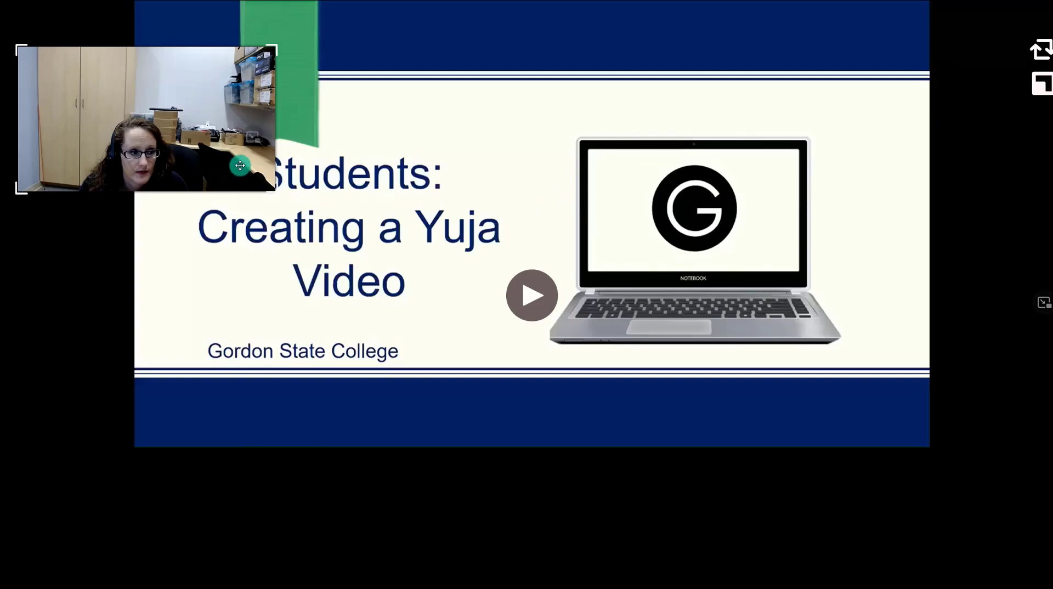
left_click_drag(160, 131, 188, 94)
- Cycle through swap, webcam-only, picture-in-picture and Contents layouts, ending on side-by-side slide and webcam
left_click(1041, 52)
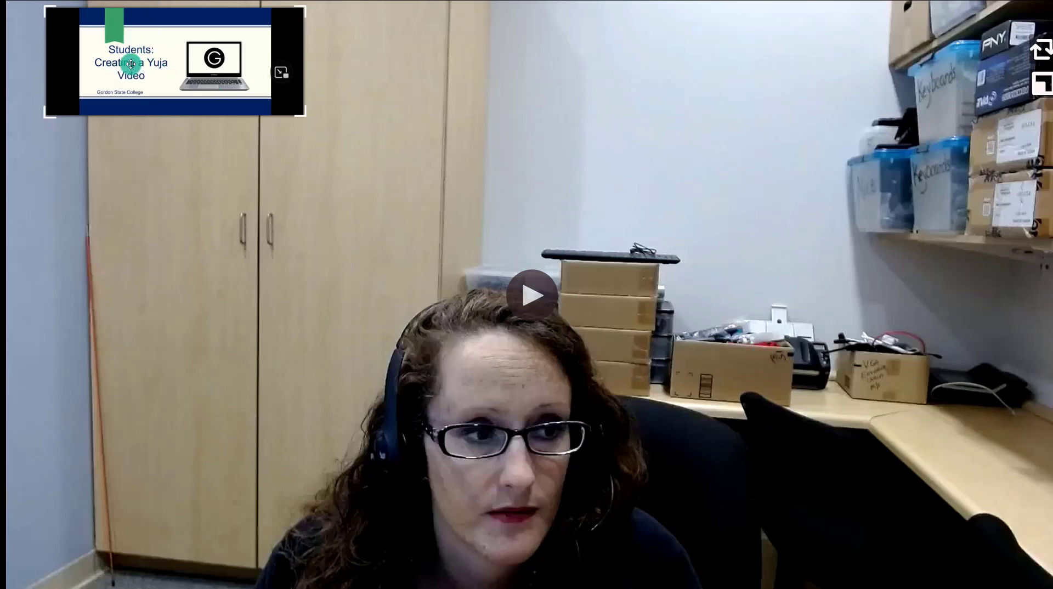
left_click(1044, 88)
left_click(938, 84)
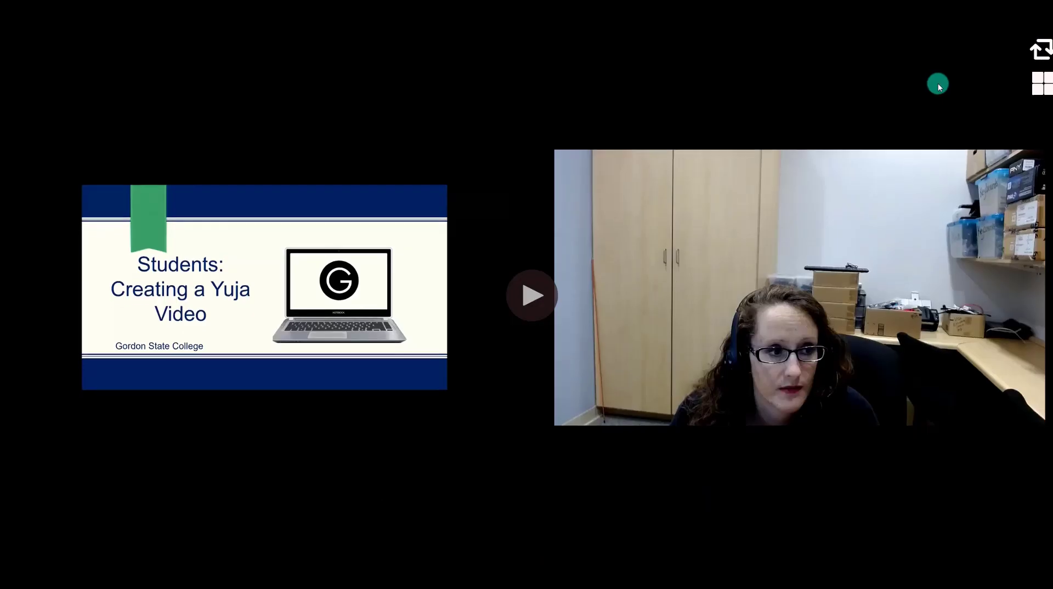
left_click(1044, 88)
left_click(972, 89)
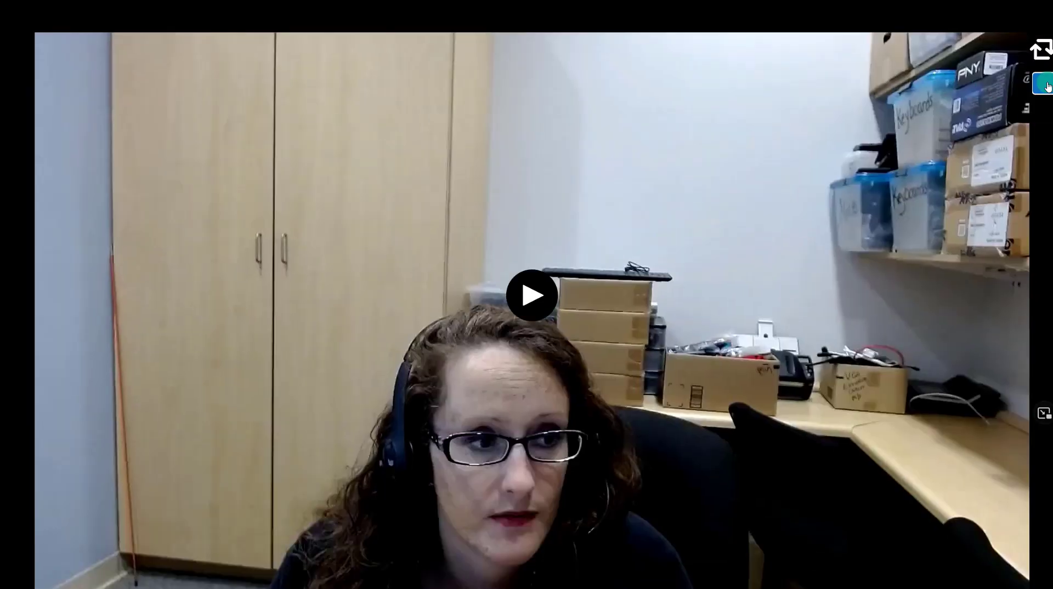
left_click(1012, 93)
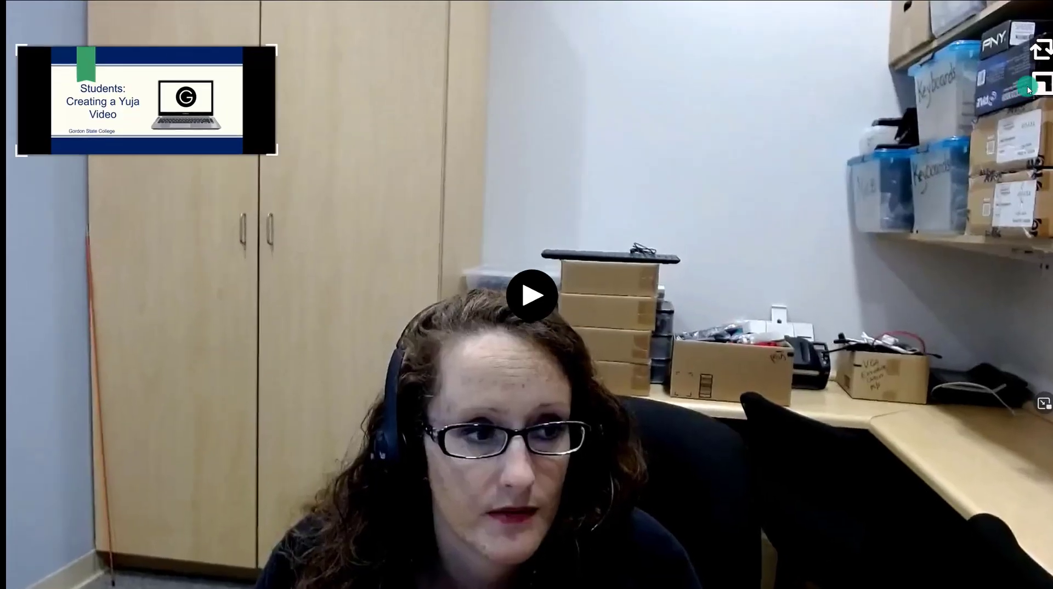
left_click(970, 89)
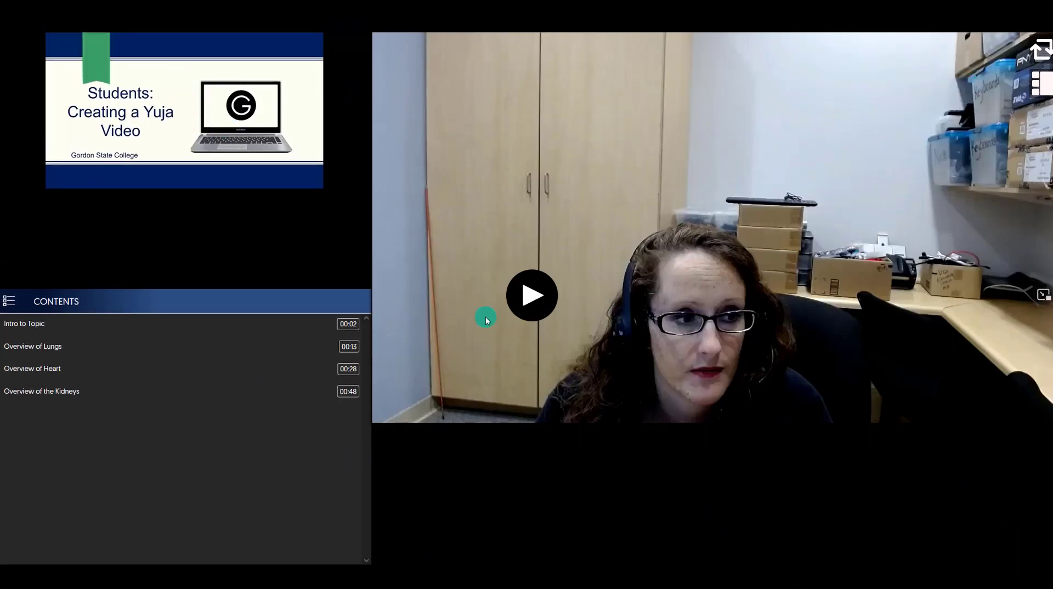
left_click(103, 392)
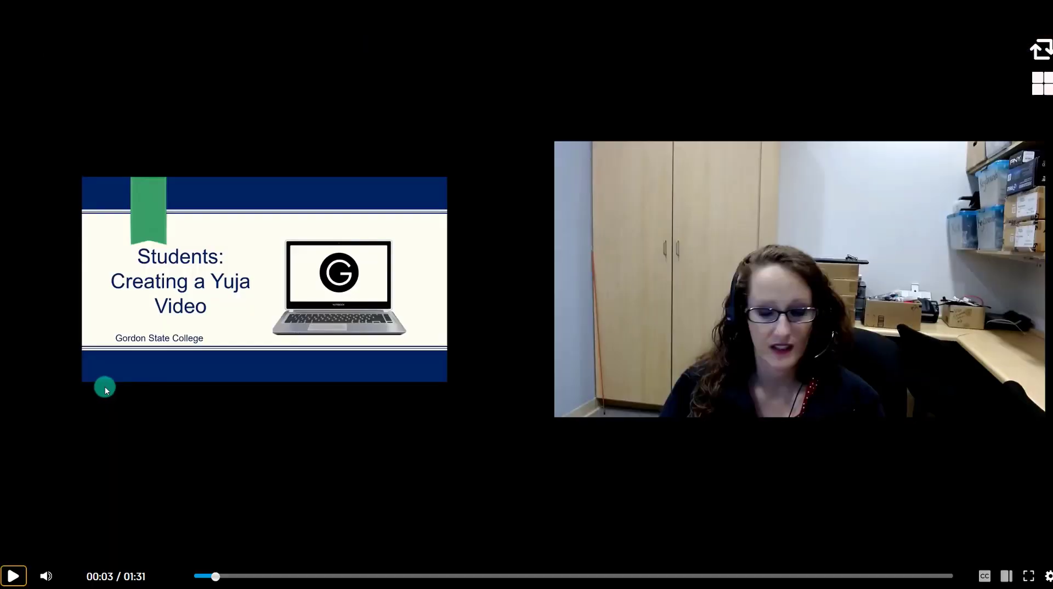
- Turn on captions, open the chapter index, and jump between the Lungs, Heart and Kidneys chapters
left_click(985, 576)
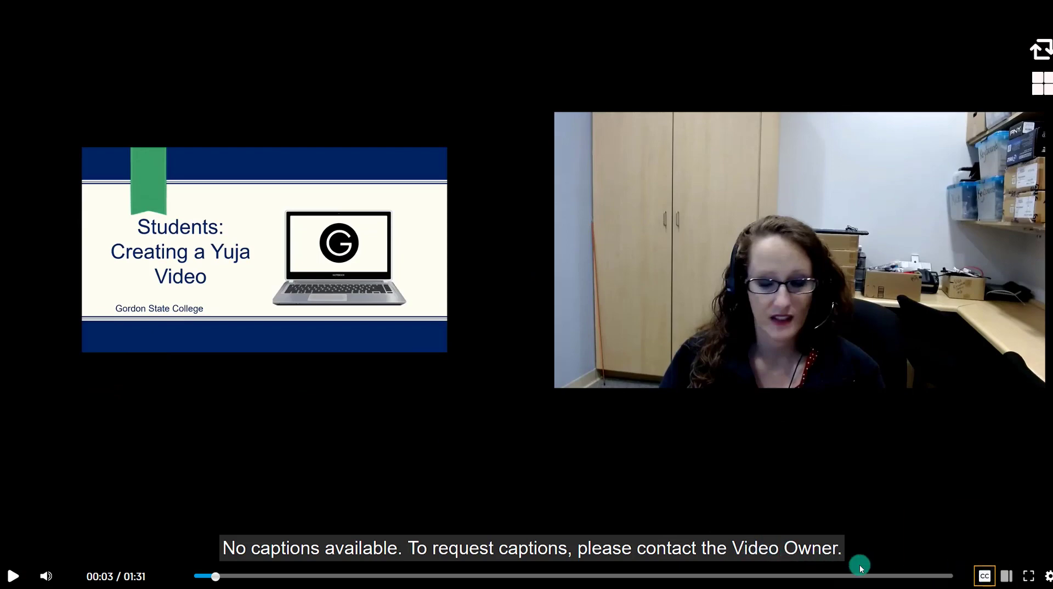
left_click(1006, 578)
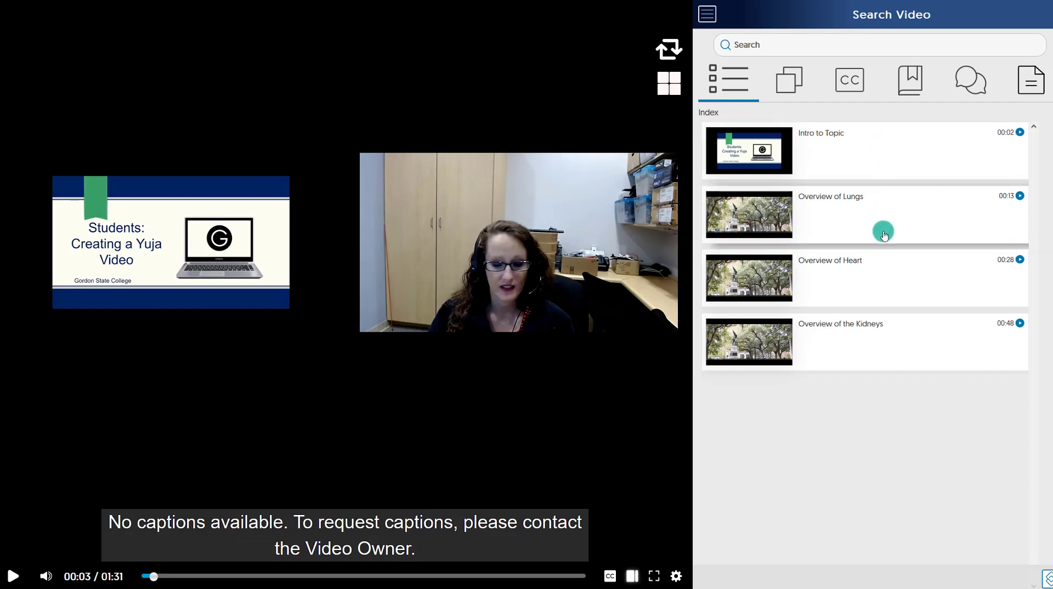
left_click(838, 214)
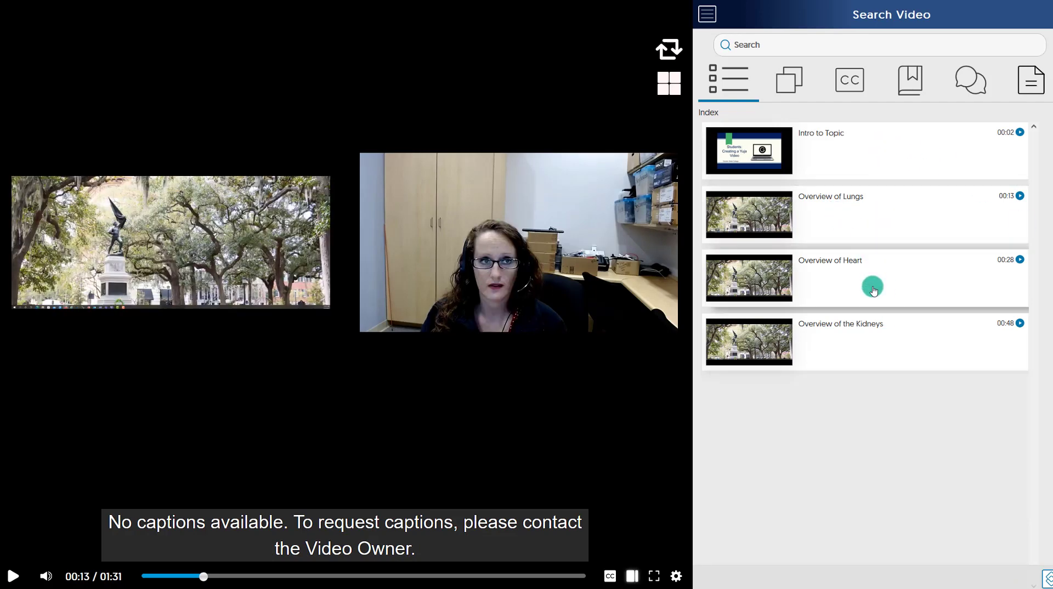
left_click(872, 290)
left_click(854, 330)
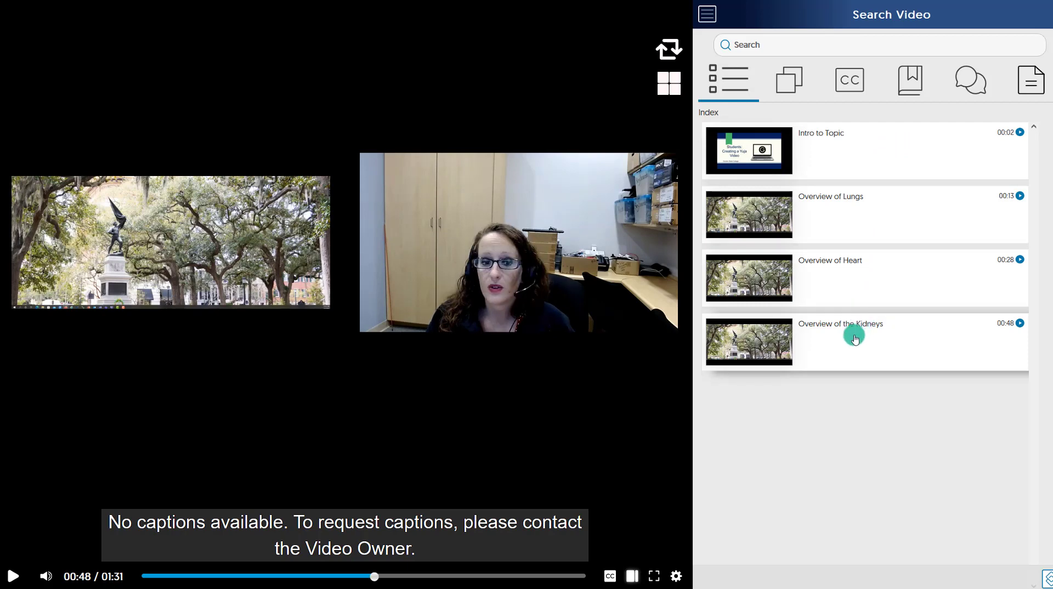
left_click(825, 216)
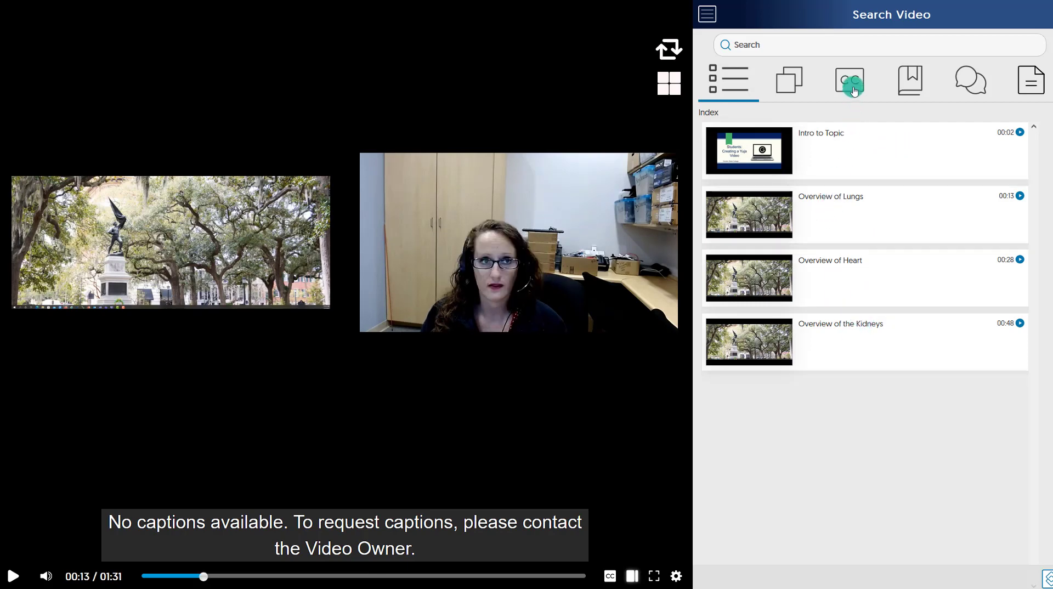
left_click(760, 43)
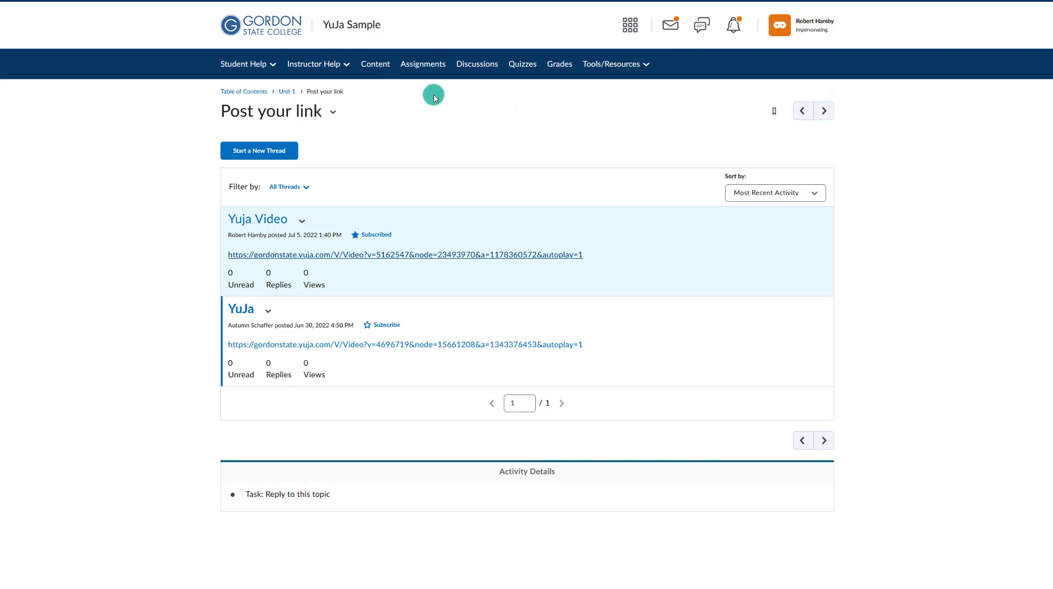
- Go to Content and open the Submit your link here assignment under Unit 1
left_click(376, 65)
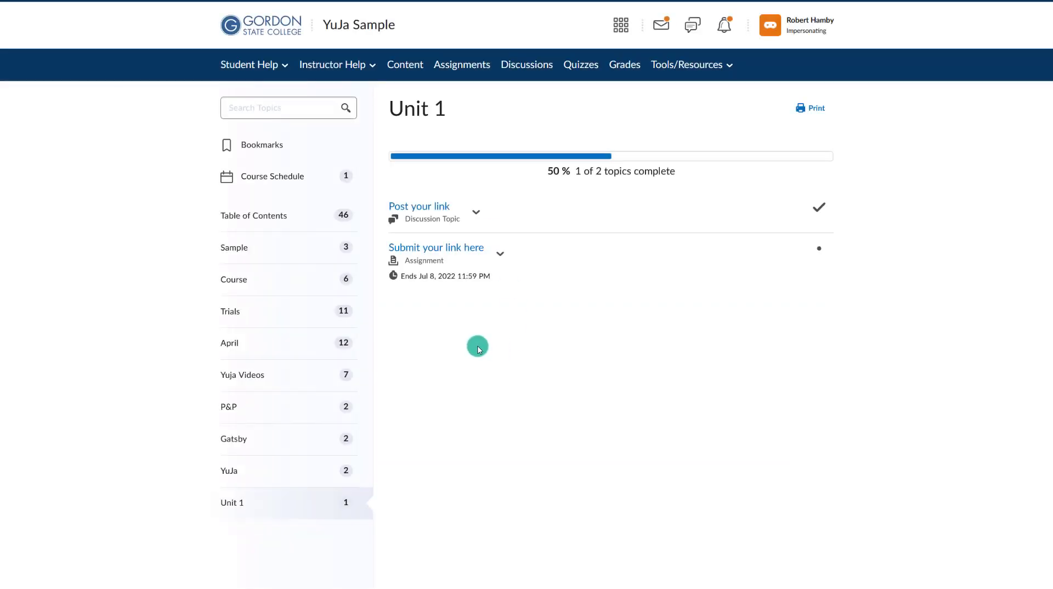
left_click(483, 247)
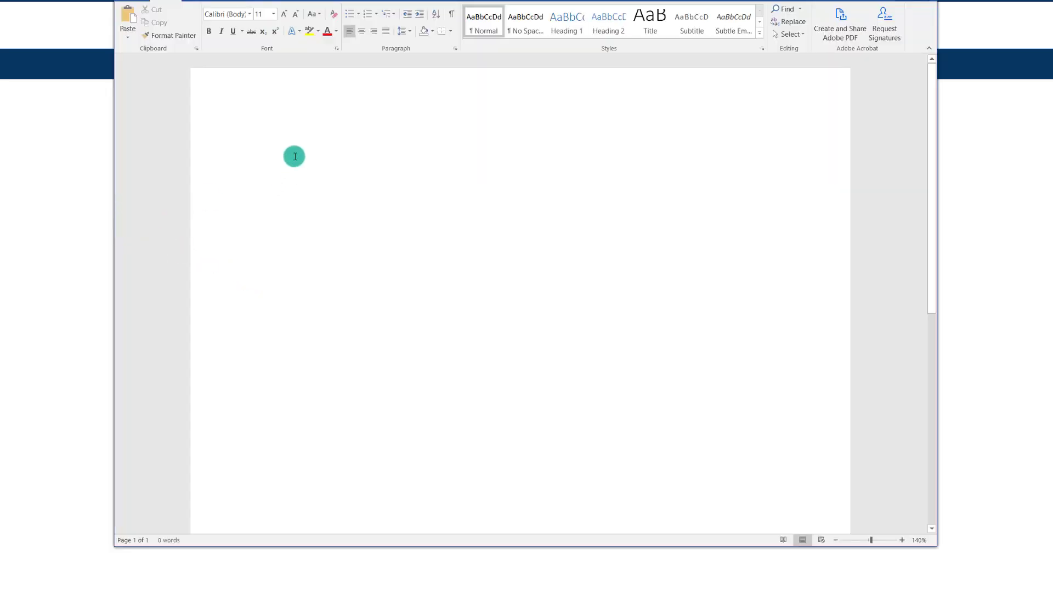
- Paste the YuJa video link into the blank document as a hyperlink
right_click(294, 156)
left_click(319, 205)
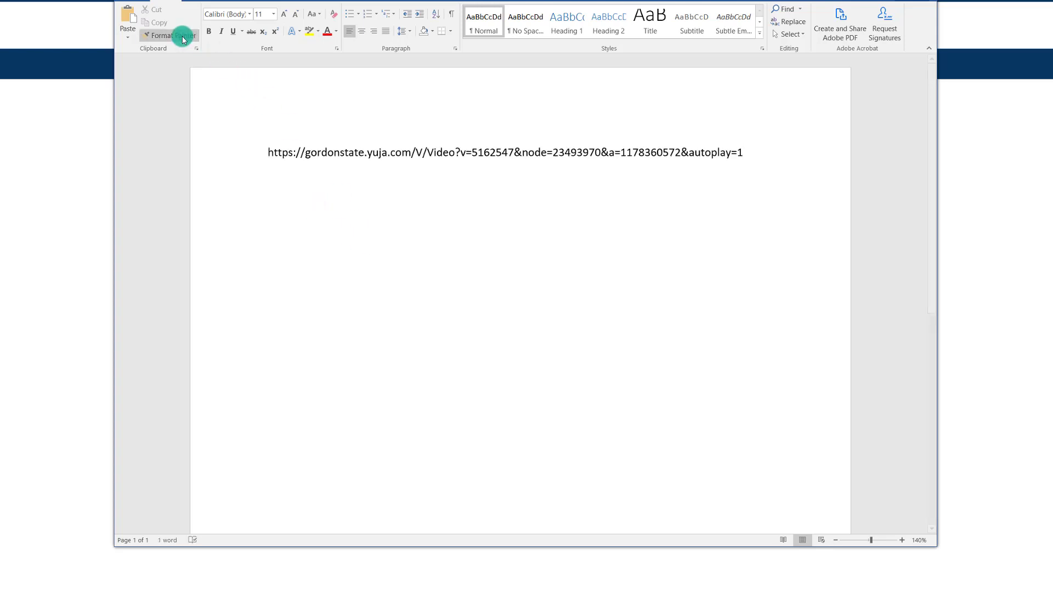
key("space")
- Save the document to the Desktop as 'my video'
left_click(130, 4)
left_click(131, 97)
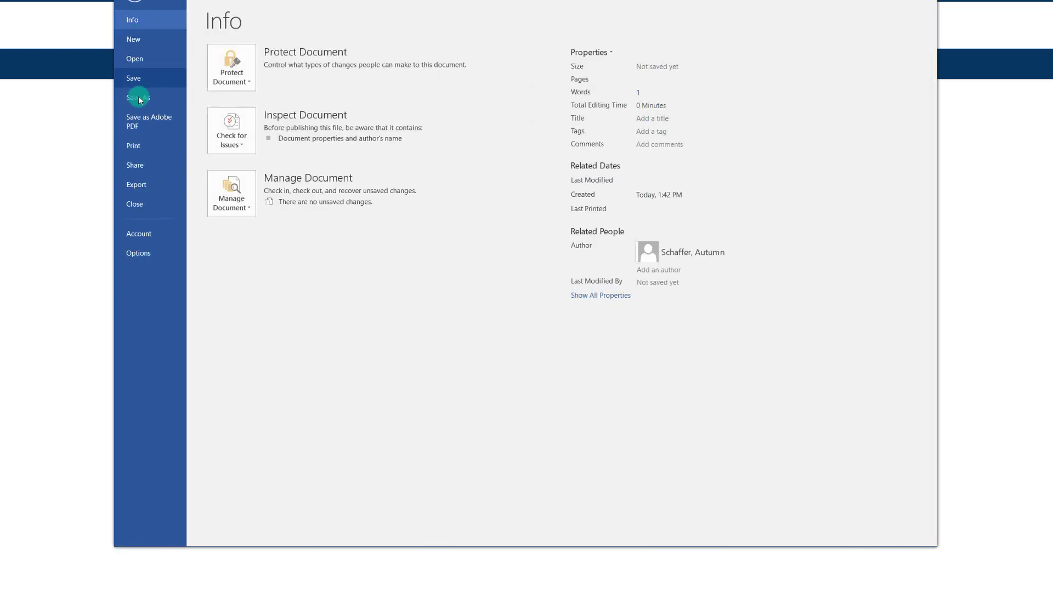
left_click(266, 243)
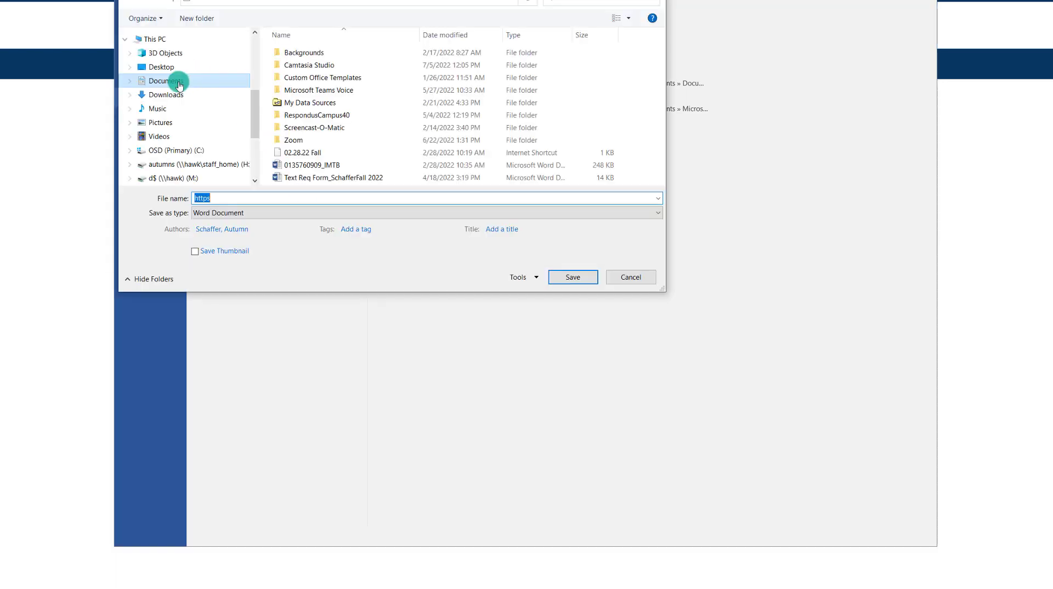
left_click(159, 68)
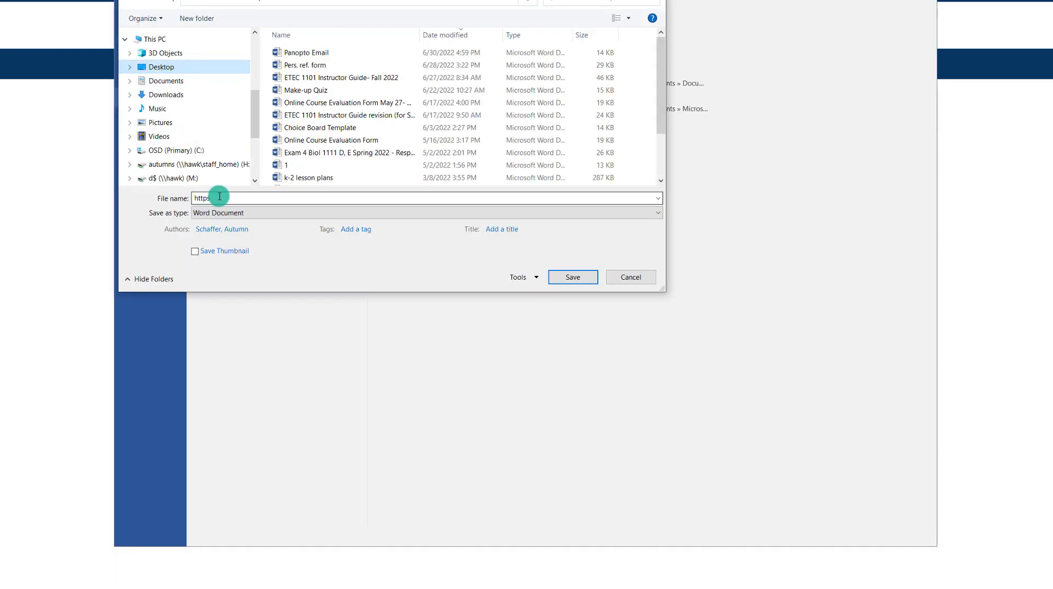
type("my video")
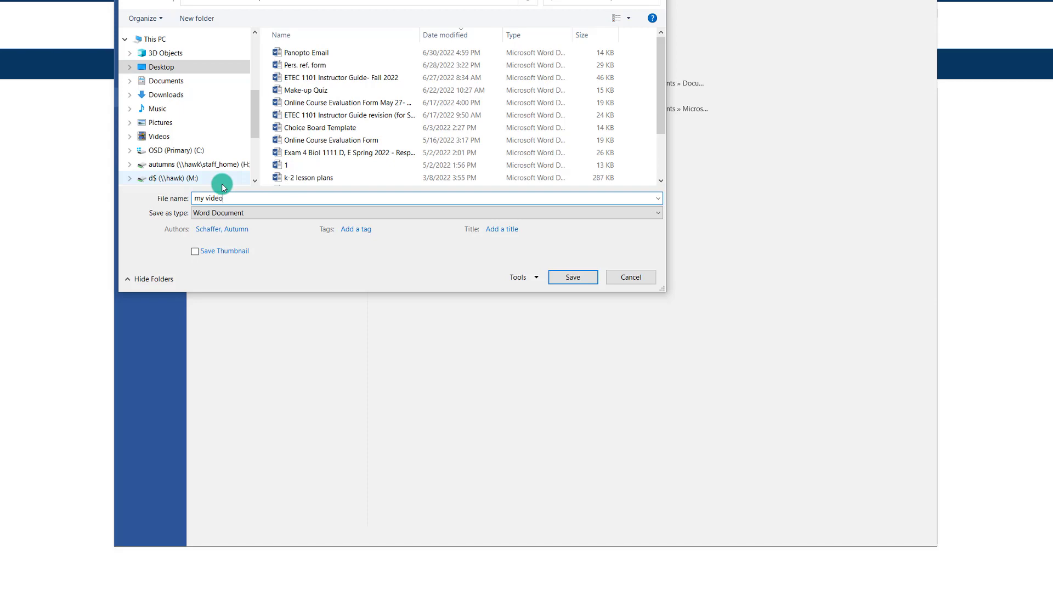
key("Return")
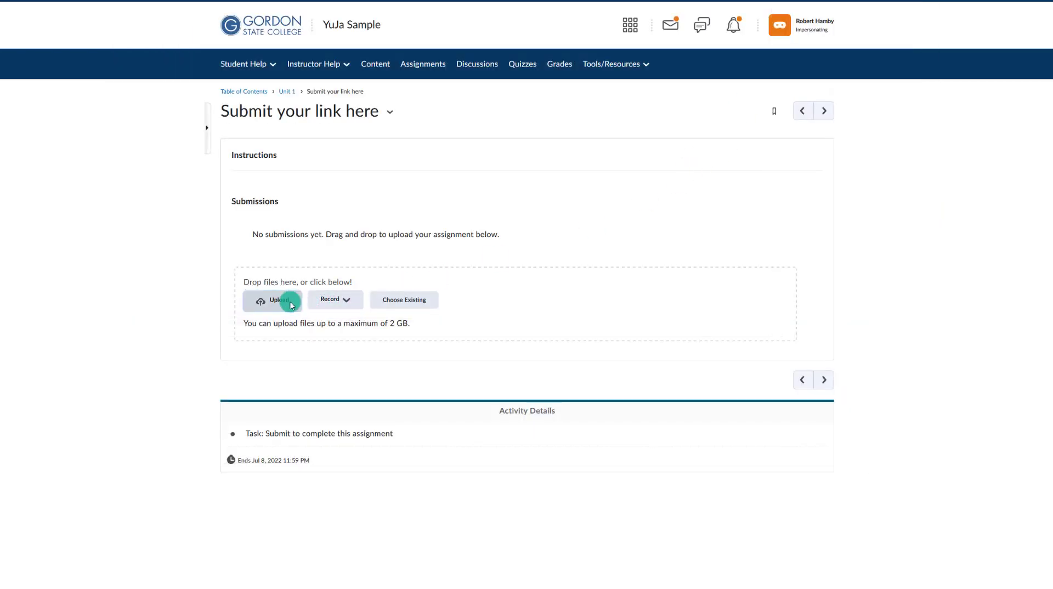
- Upload my video.docx, paste the YuJa link into Comments, and submit the assignment
left_click(291, 303)
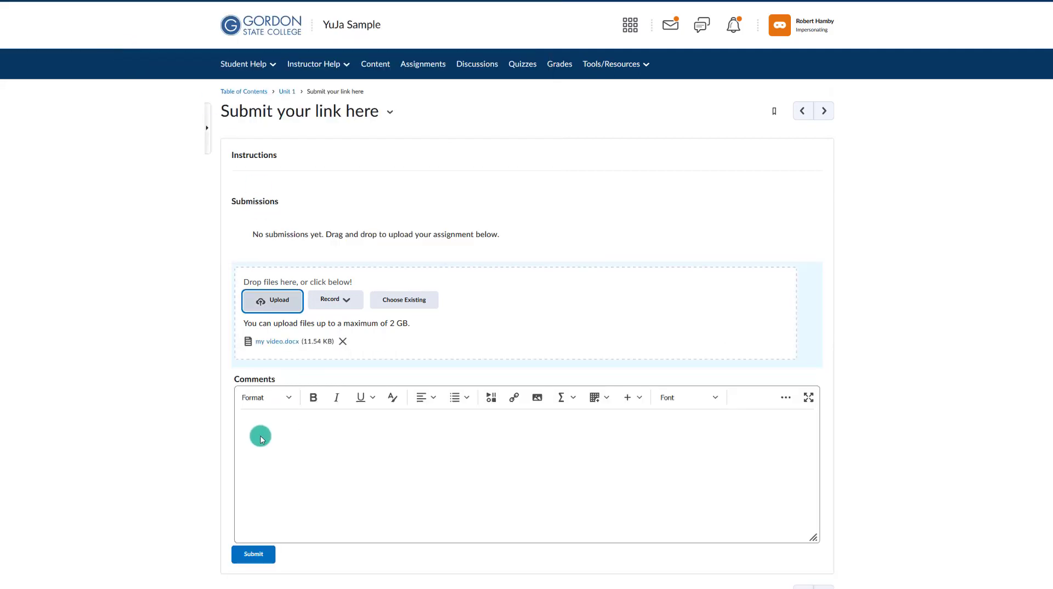
left_click(251, 430)
right_click(248, 422)
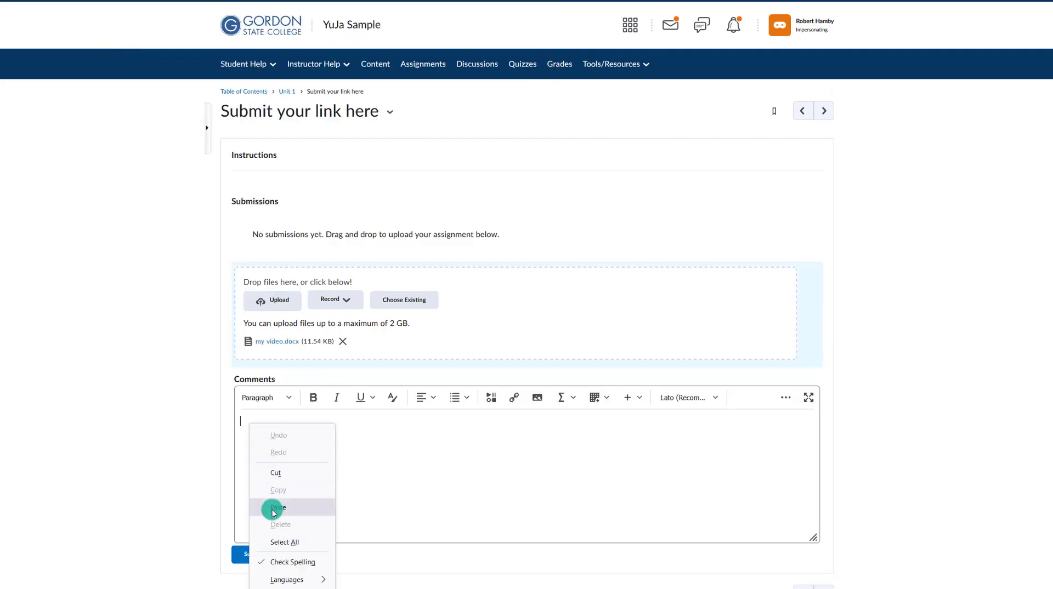
left_click(273, 506)
left_click(254, 554)
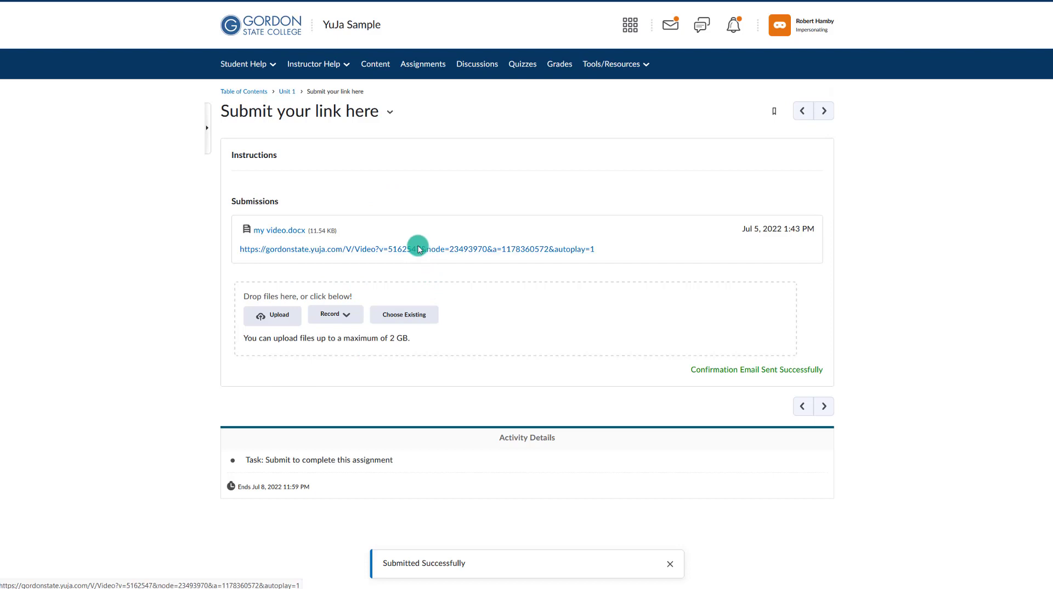
- Open the submitted YuJa link in a new tab and switch to it
right_click(416, 252)
left_click(439, 261)
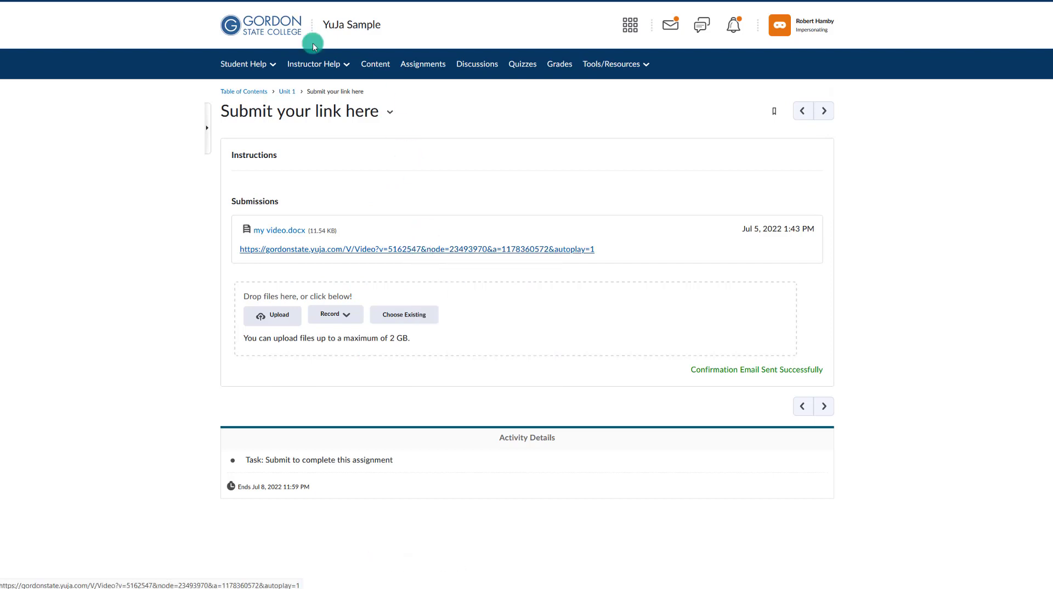
key("ctrl+Tab")
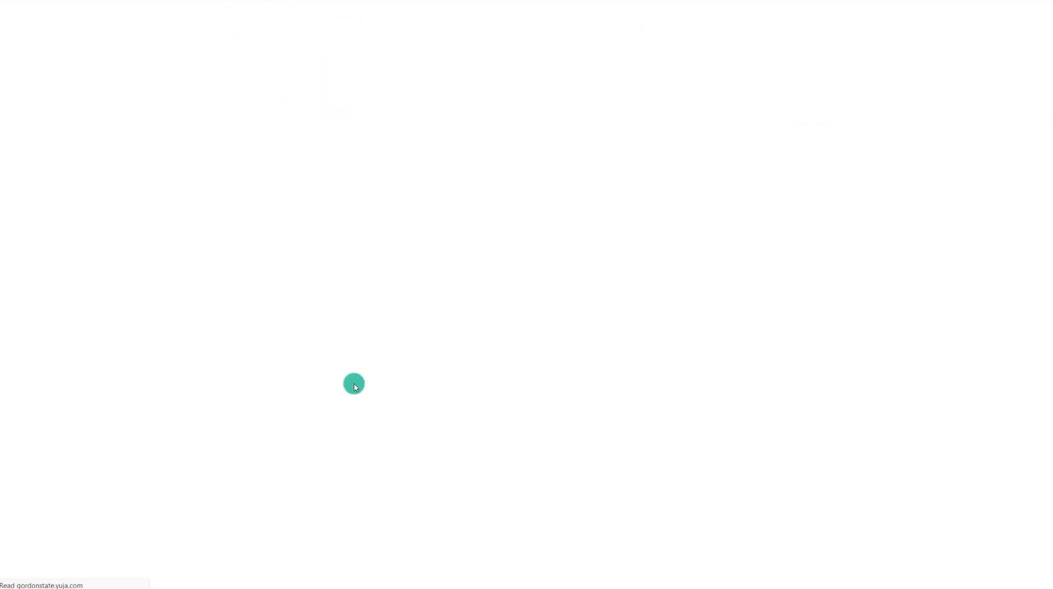